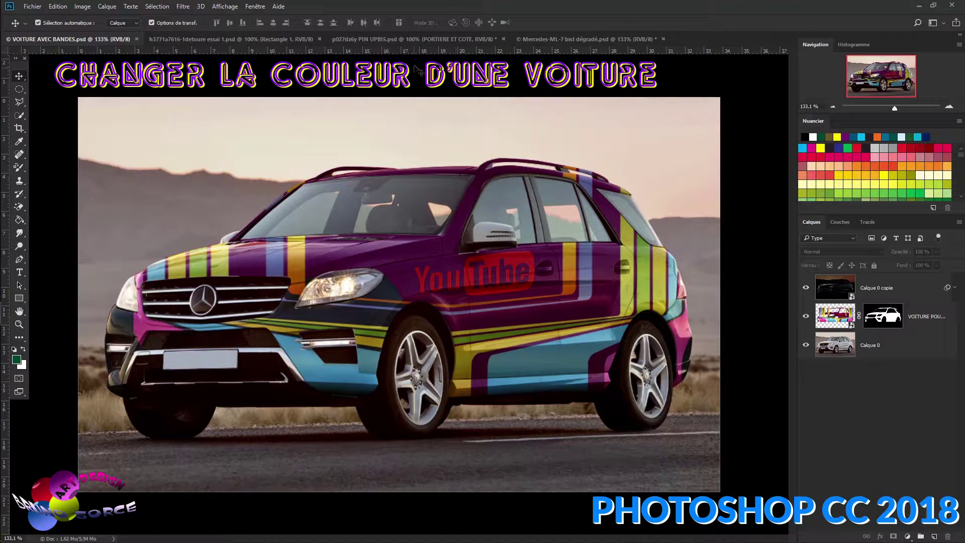
Toggle the truck's blue livery off and on, then bring up the Mercedes dégradé example.
{"action": "left_click", "coordinate": [411, 40]}
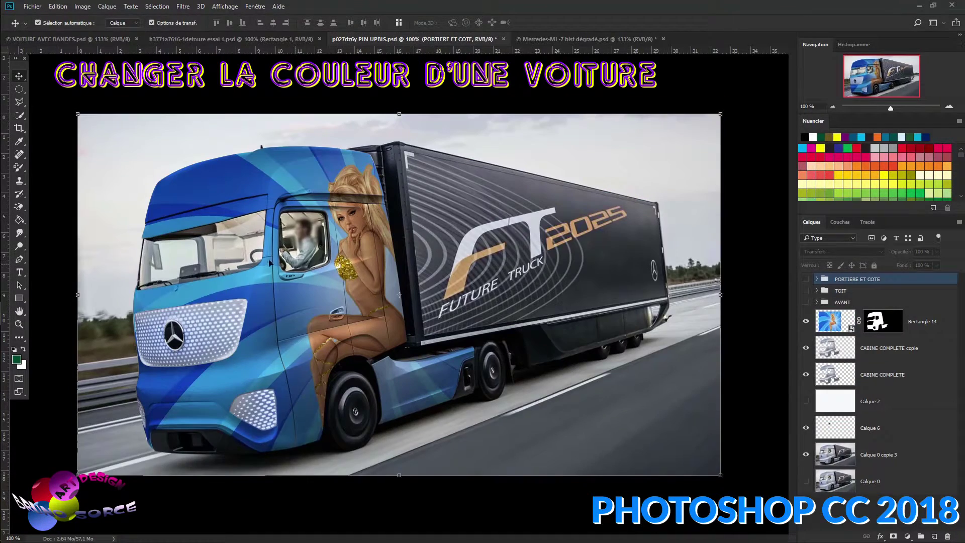
{"action": "left_click", "coordinate": [806, 321]}
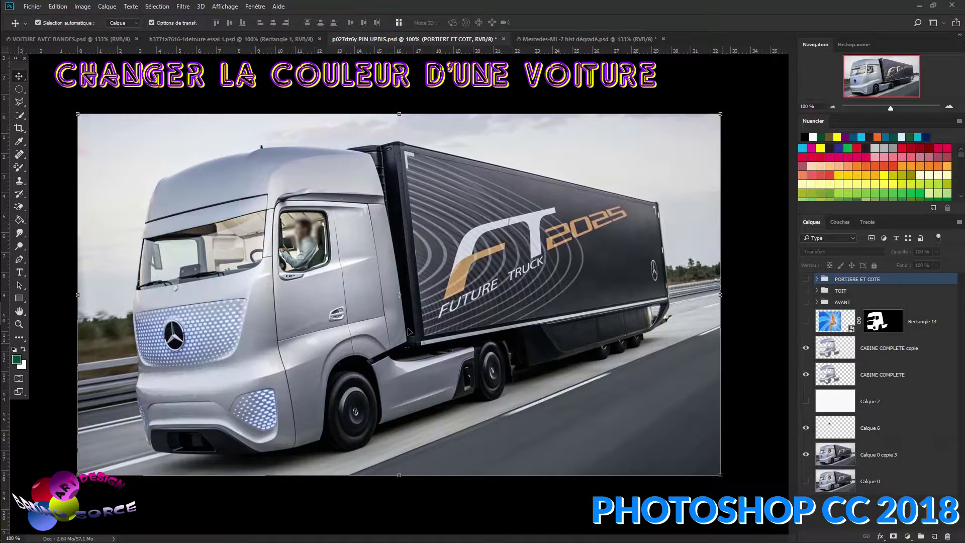
{"action": "mouse_move", "coordinate": [806, 279]}
{"action": "left_mouse_down"}
{"action": "mouse_move", "coordinate": [806, 302]}
{"action": "mouse_move", "coordinate": [806, 279]}
{"action": "left_mouse_up"}
{"action": "left_click", "coordinate": [806, 321]}
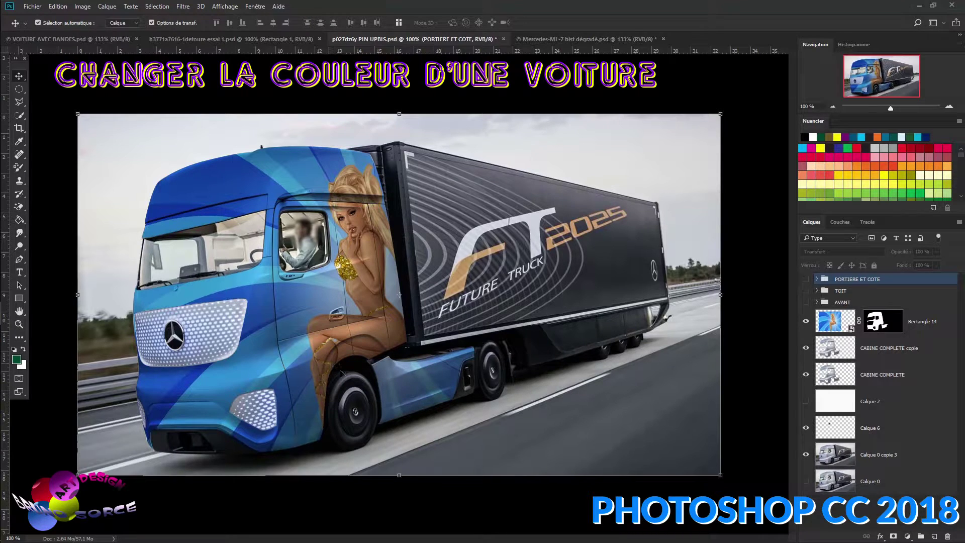
{"action": "left_click", "coordinate": [556, 39]}
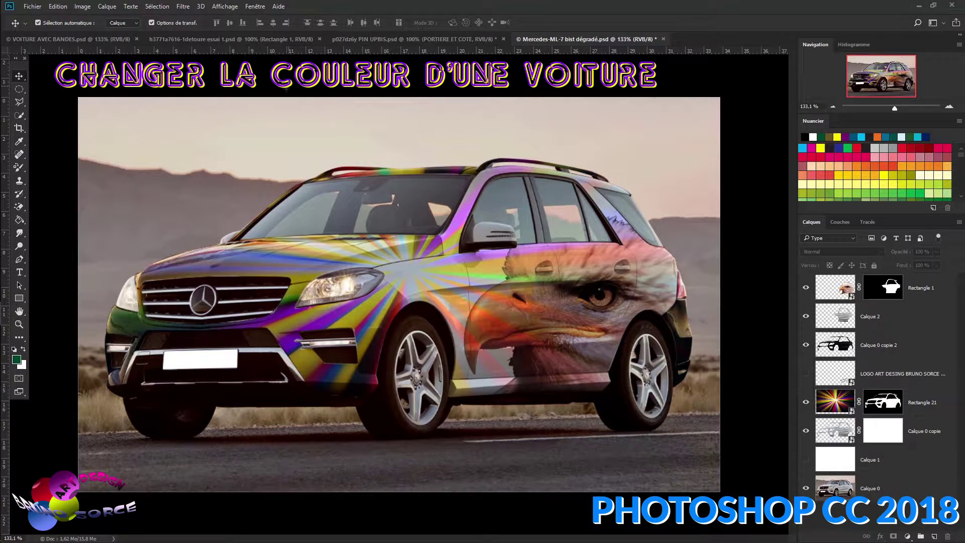
Hide the stripe layers in the striped car document to reveal the white car.
{"action": "key", "text": "ctrl+Tab"}
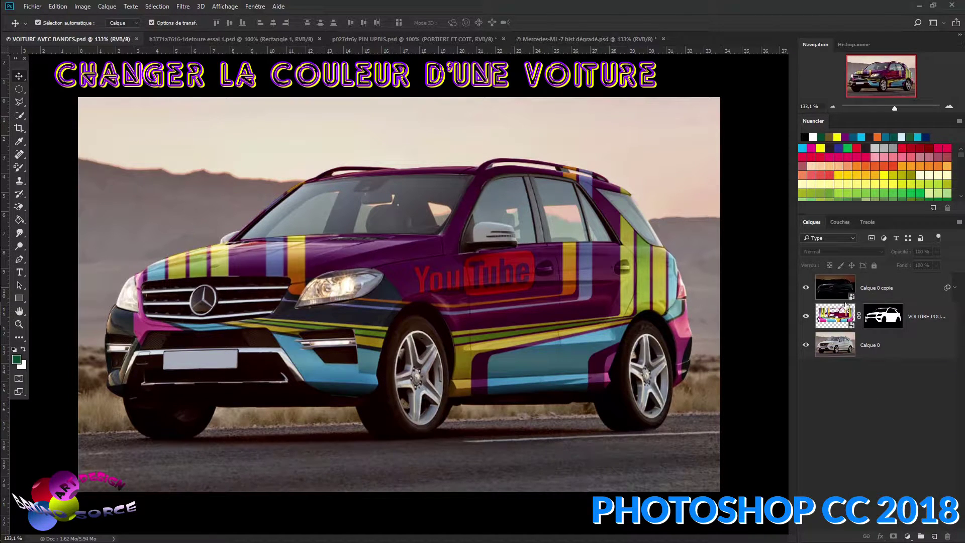
{"action": "left_click", "coordinate": [806, 289]}
{"action": "left_click", "coordinate": [806, 316]}
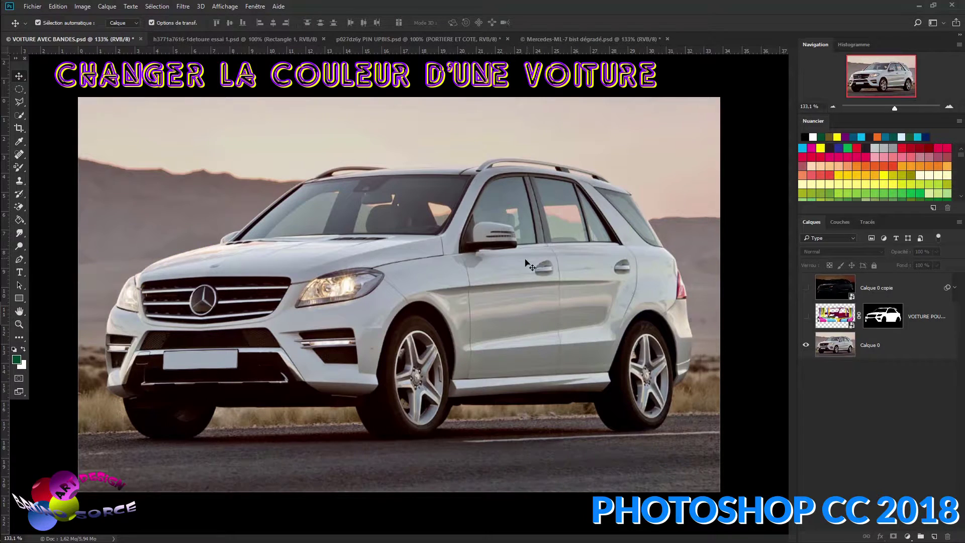
Compare the purple Peugeot example's Calque 0 copie overlay and Rectangle 1 tint, then close it.
{"action": "left_click", "coordinate": [250, 40]}
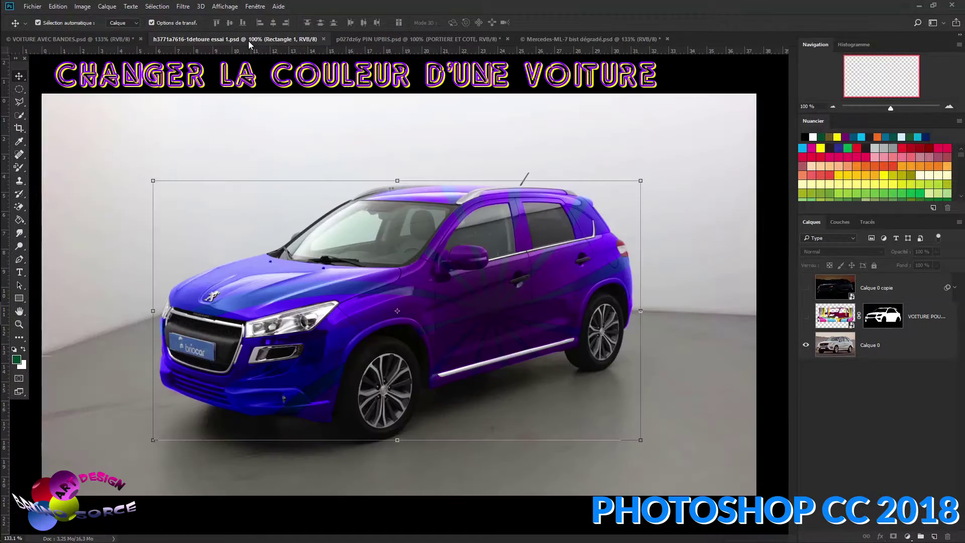
{"action": "left_click", "coordinate": [806, 287]}
{"action": "left_click", "coordinate": [806, 316]}
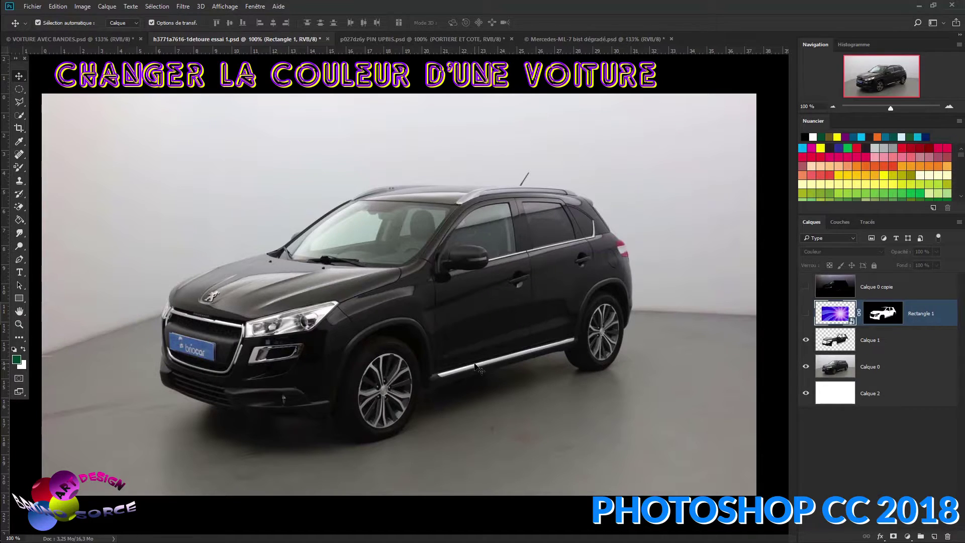
{"action": "left_click", "coordinate": [805, 286]}
{"action": "left_click", "coordinate": [875, 295]}
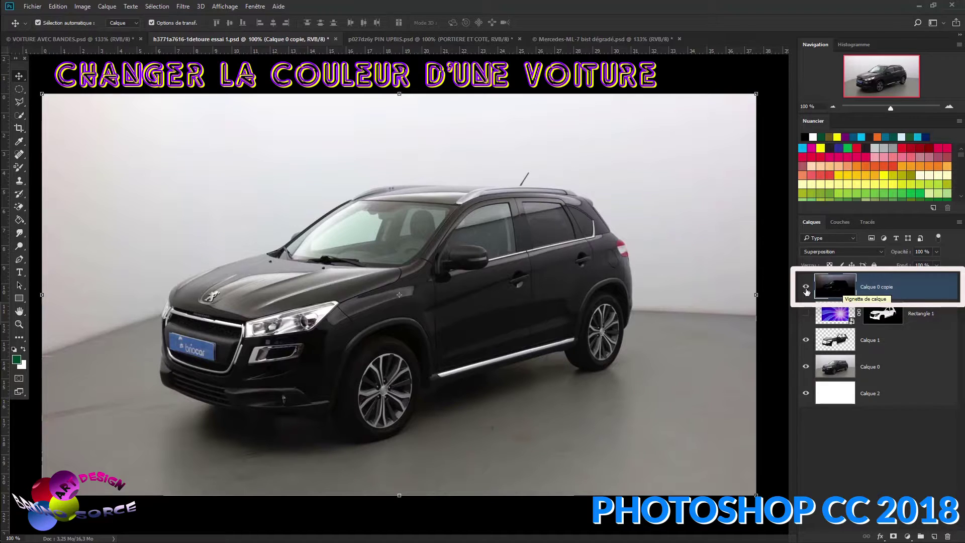
{"action": "left_click", "coordinate": [806, 287]}
{"action": "left_click", "coordinate": [806, 287]}
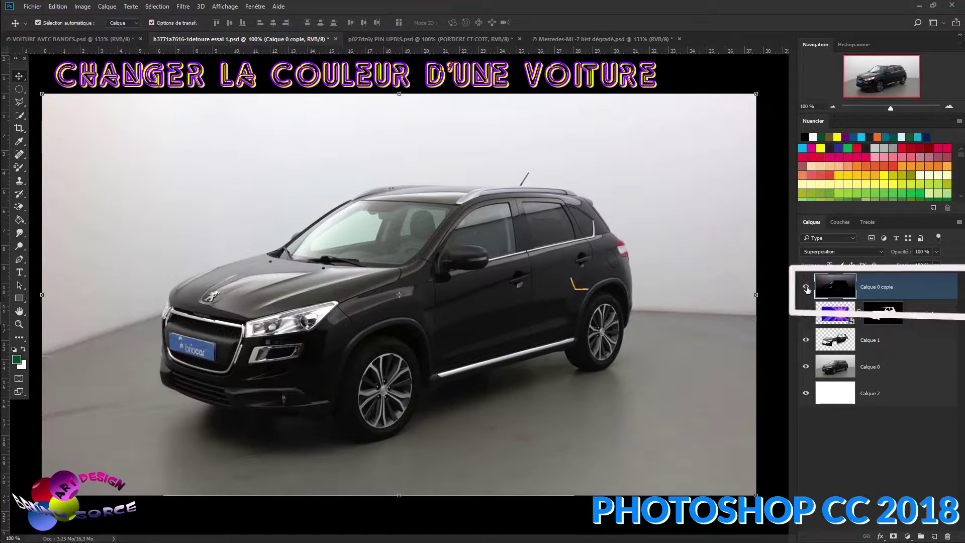
{"action": "left_click", "coordinate": [806, 313]}
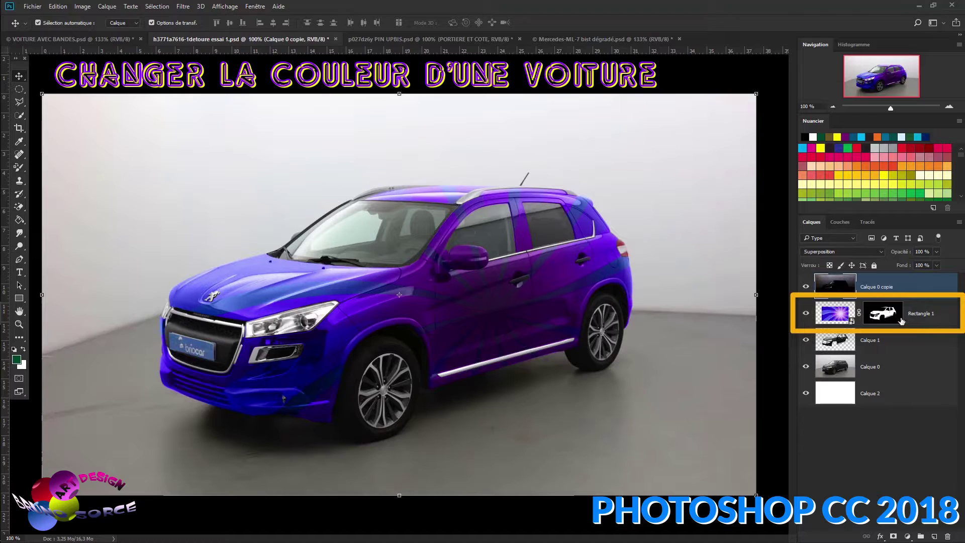
{"action": "left_click", "coordinate": [852, 313]}
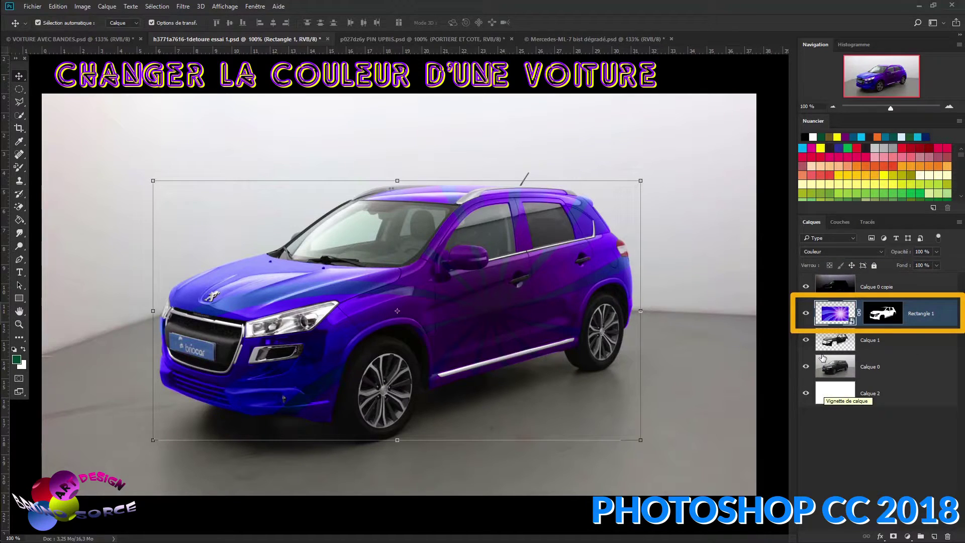
{"action": "left_click", "coordinate": [328, 39]}
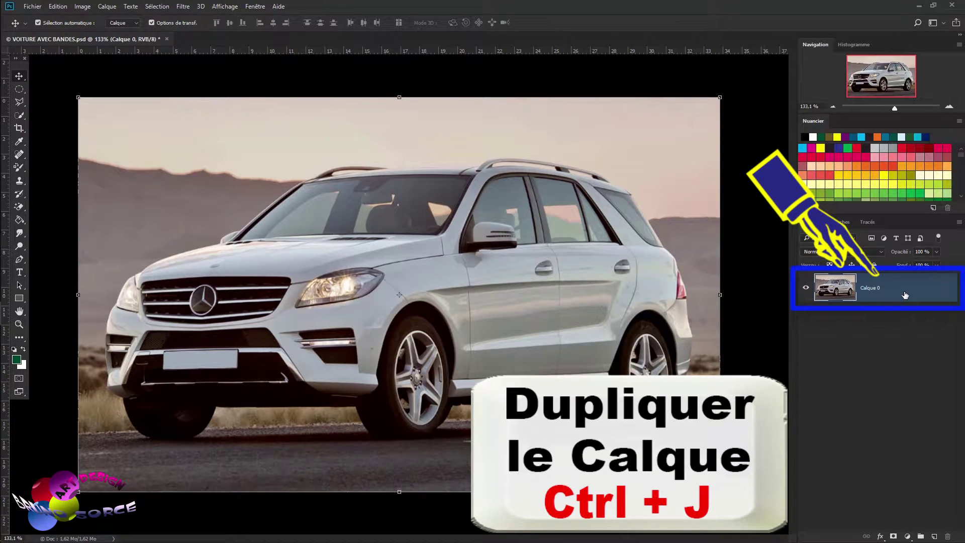
Duplicate the car photo, paste the cut-out car, delete Calque 0 copie 2 and hide lower layers.
{"action": "key", "text": "ctrl+j"}
{"action": "key", "text": "ctrl+j"}
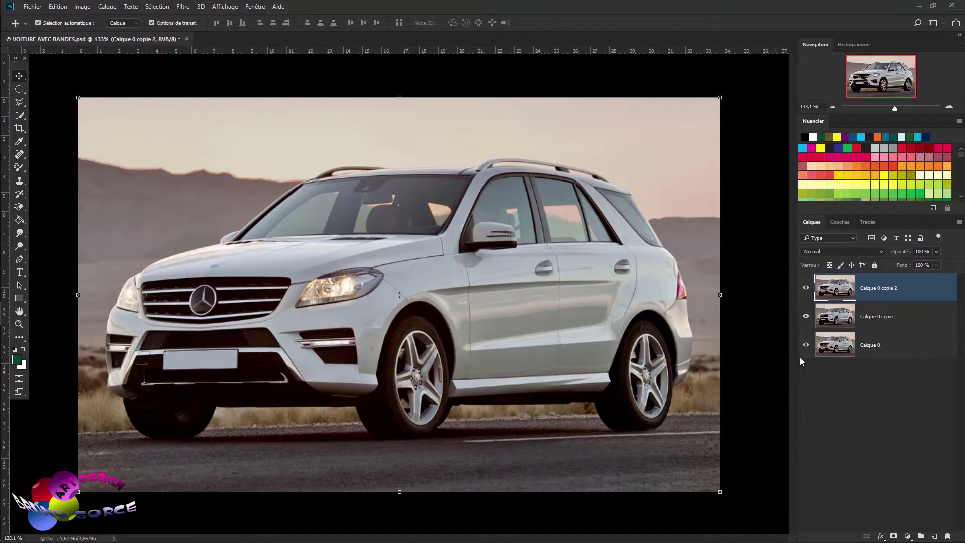
{"action": "key", "text": "ctrl+v"}
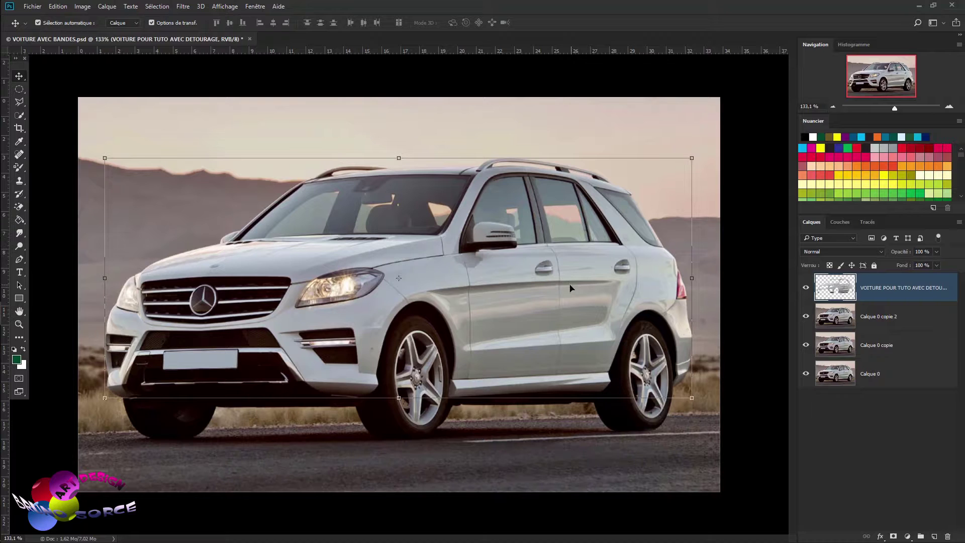
{"action": "left_click", "coordinate": [876, 316]}
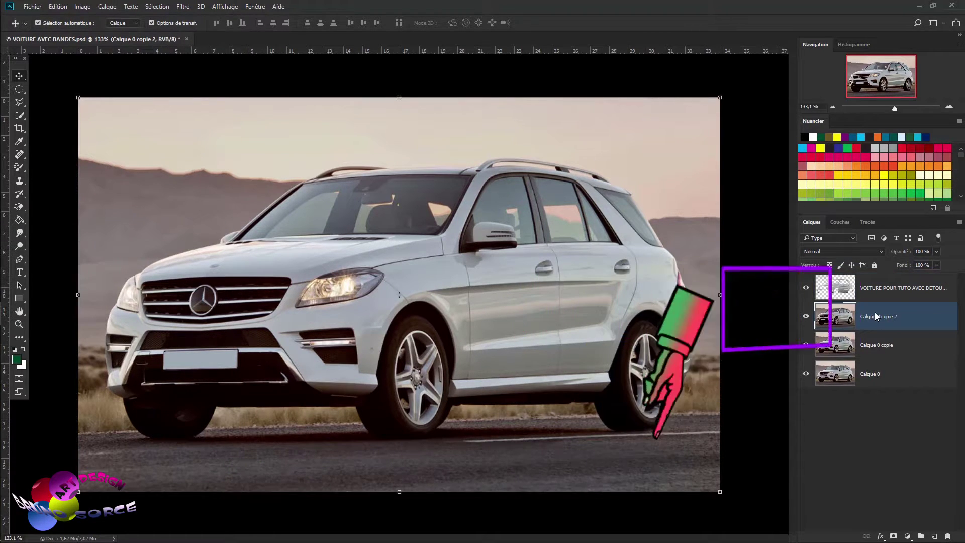
{"action": "key", "text": "Delete"}
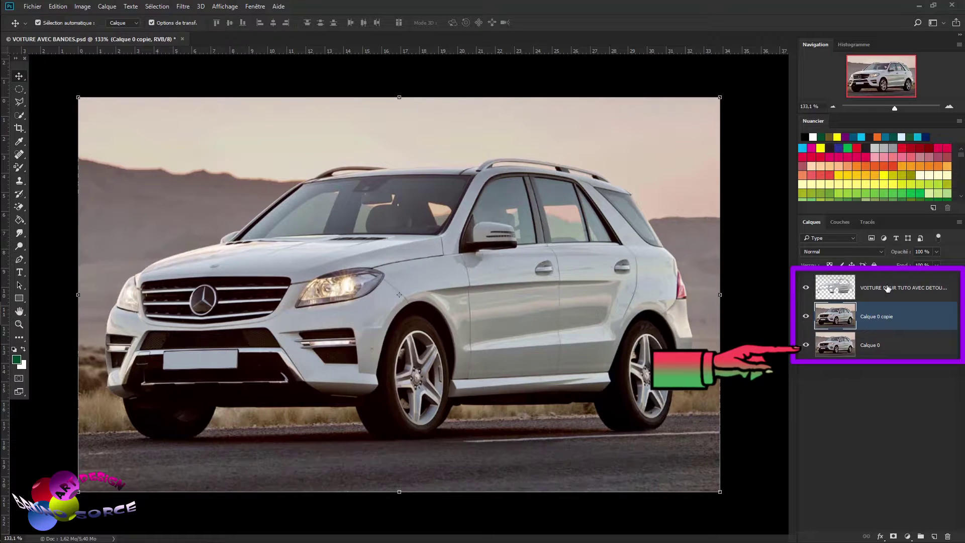
{"action": "left_click", "coordinate": [888, 292]}
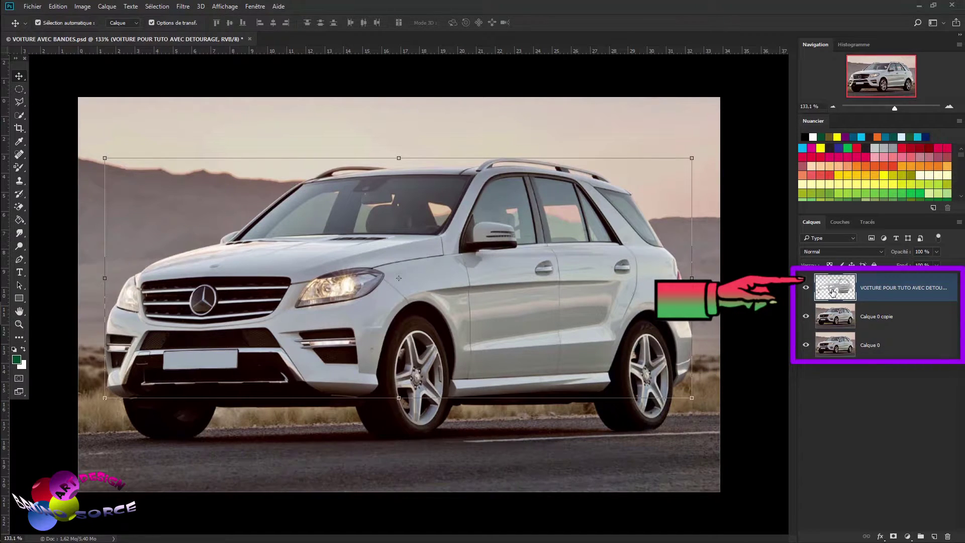
{"action": "left_click_drag", "start_coordinate": [806, 316], "coordinate": [806, 345]}
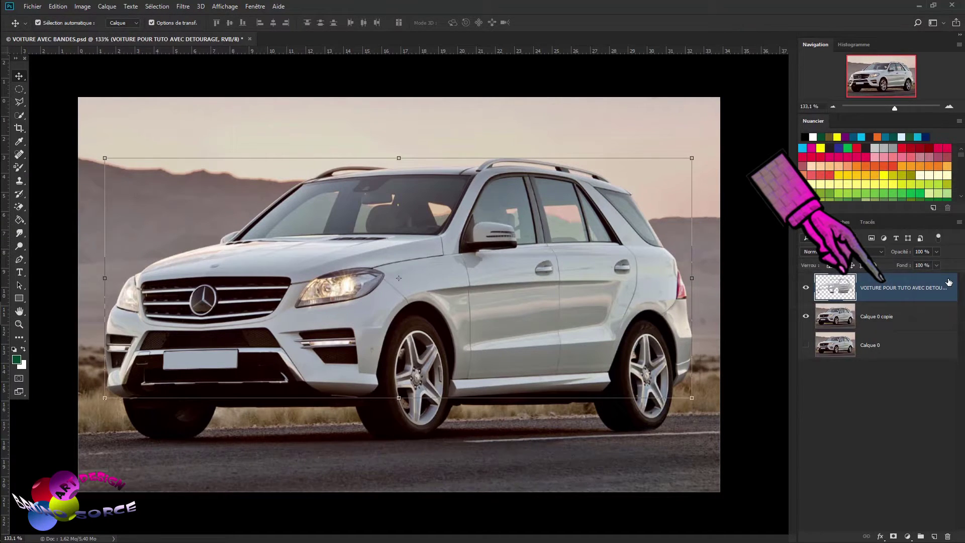
Convert VOITURE POUR TUTO AVEC DETOURAGE to a smart object and add a mask from its outline.
{"action": "right_click", "coordinate": [949, 282]}
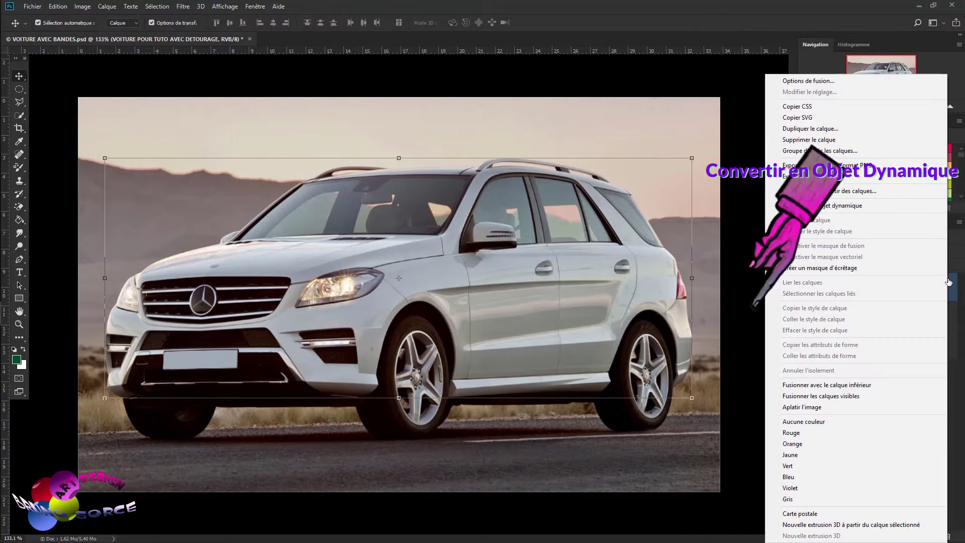
{"action": "left_click", "coordinate": [815, 207]}
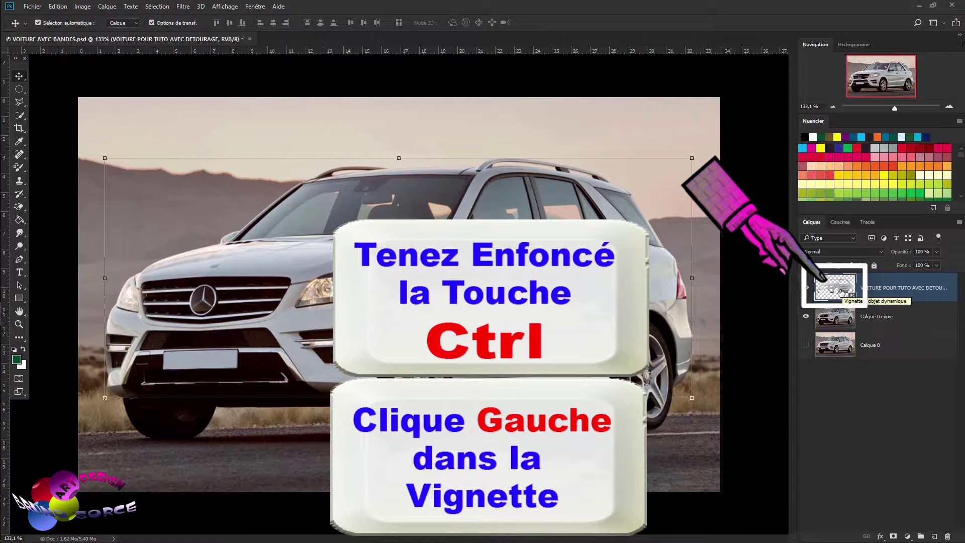
{"action": "key", "text": "ctrl"}
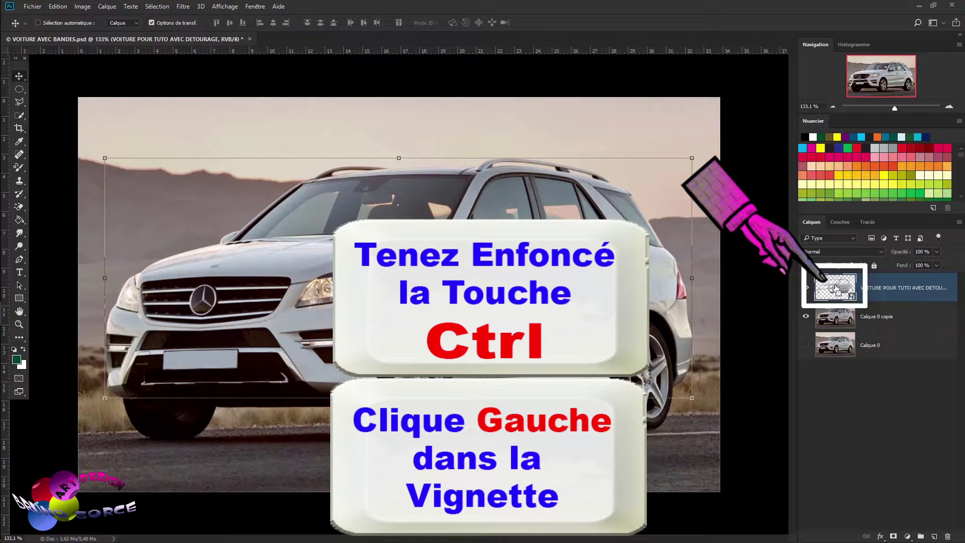
{"action": "left_click", "coordinate": [836, 288], "text": "ctrl"}
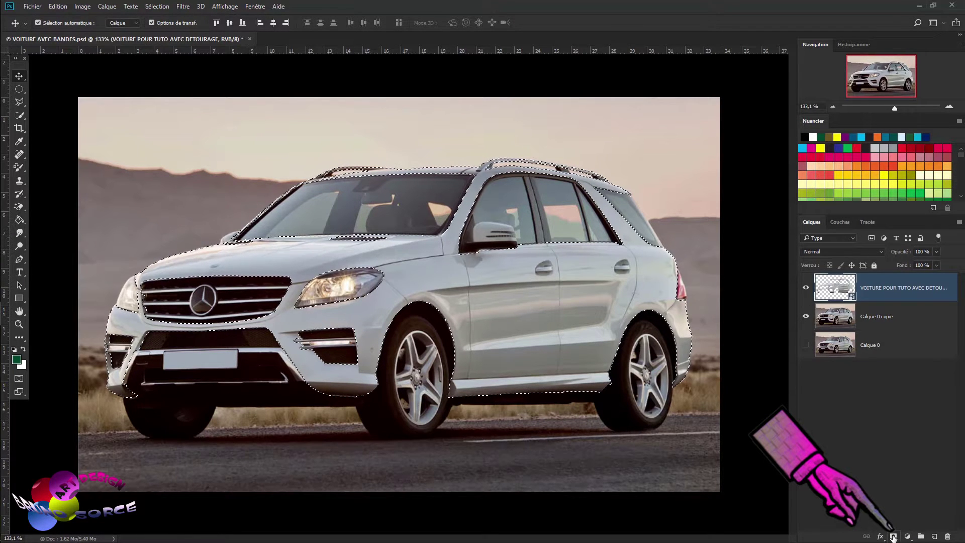
{"action": "left_click", "coordinate": [894, 537]}
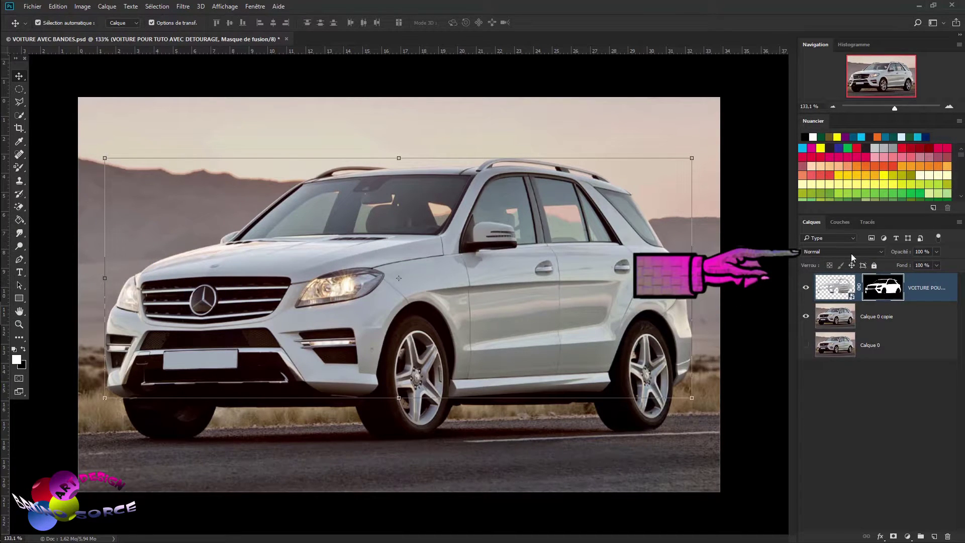
Set the cut-out car layer to Produit and Calque 0 copie to Superposition blending.
{"action": "left_click", "coordinate": [828, 253]}
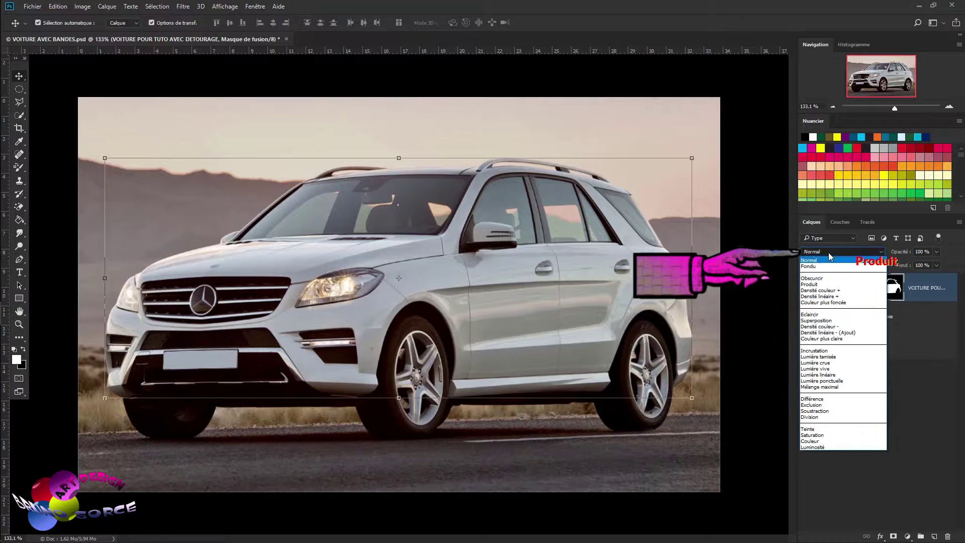
{"action": "left_click", "coordinate": [813, 285]}
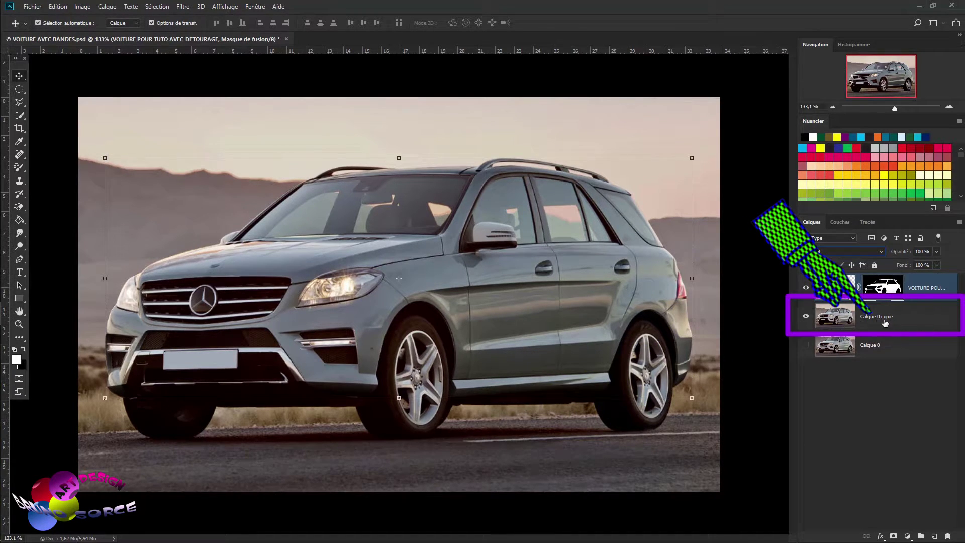
{"action": "left_click", "coordinate": [917, 321]}
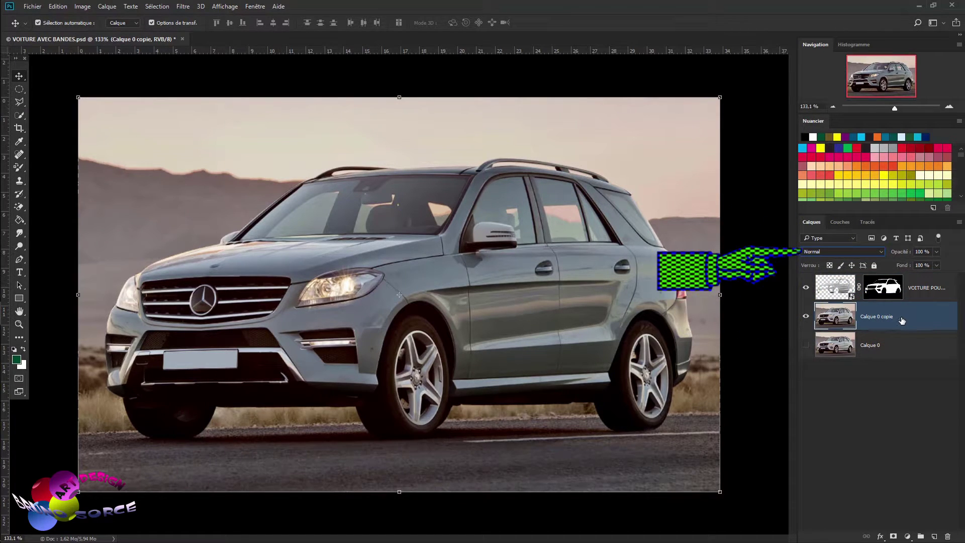
{"action": "left_click", "coordinate": [839, 254]}
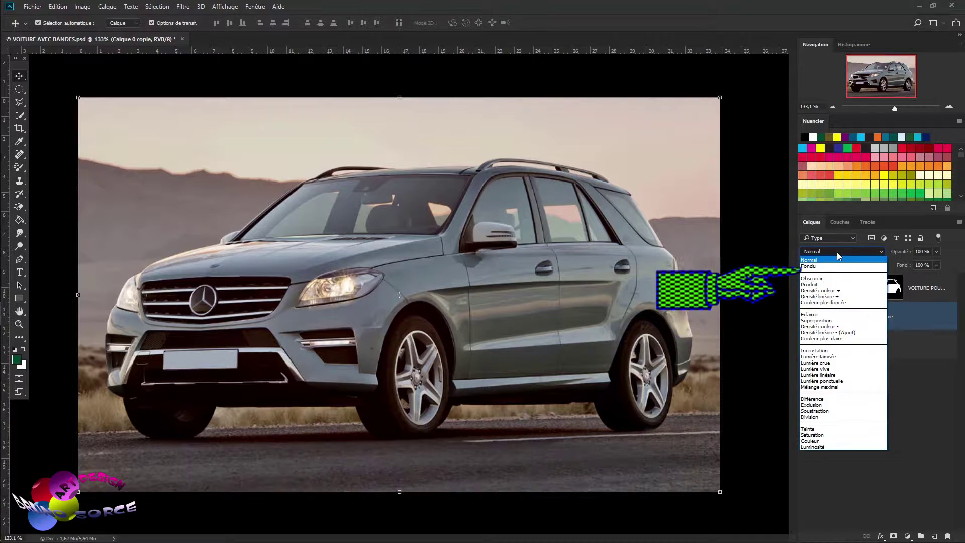
{"action": "left_click", "coordinate": [812, 321]}
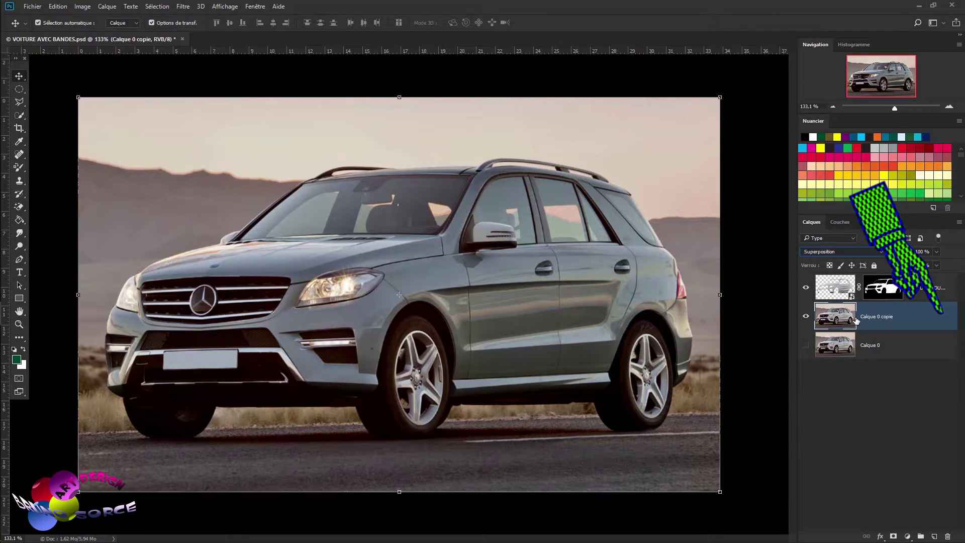
Convert Calque 0 copie to a smart object and apply Niveaux with black input 125, gamma 0,33.
{"action": "right_click", "coordinate": [948, 314]}
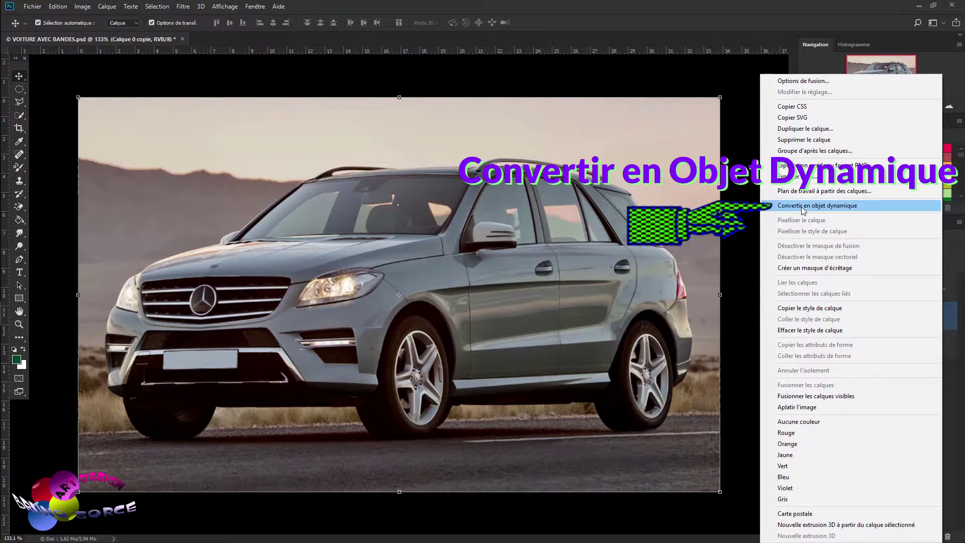
{"action": "left_click", "coordinate": [802, 207]}
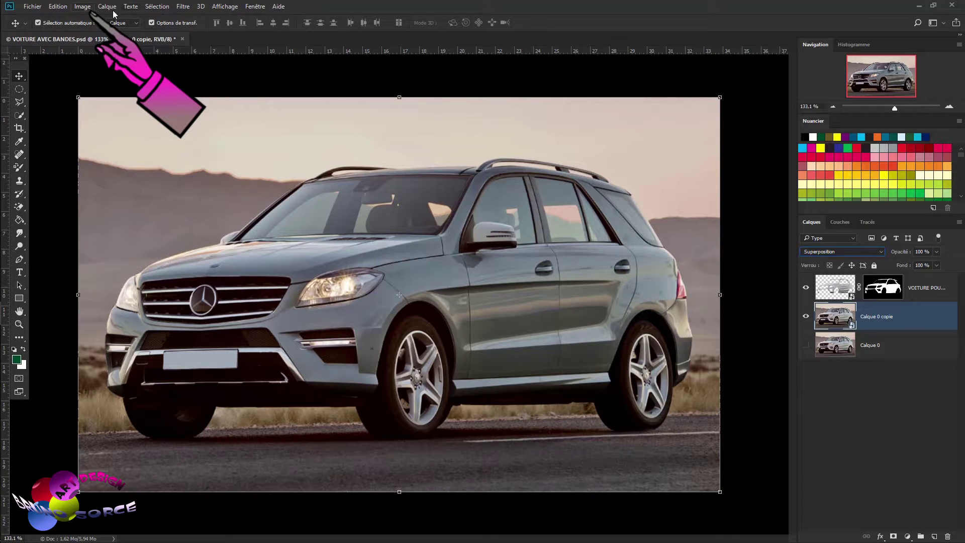
{"action": "left_click", "coordinate": [81, 8]}
{"action": "mouse_move", "coordinate": [113, 32]}
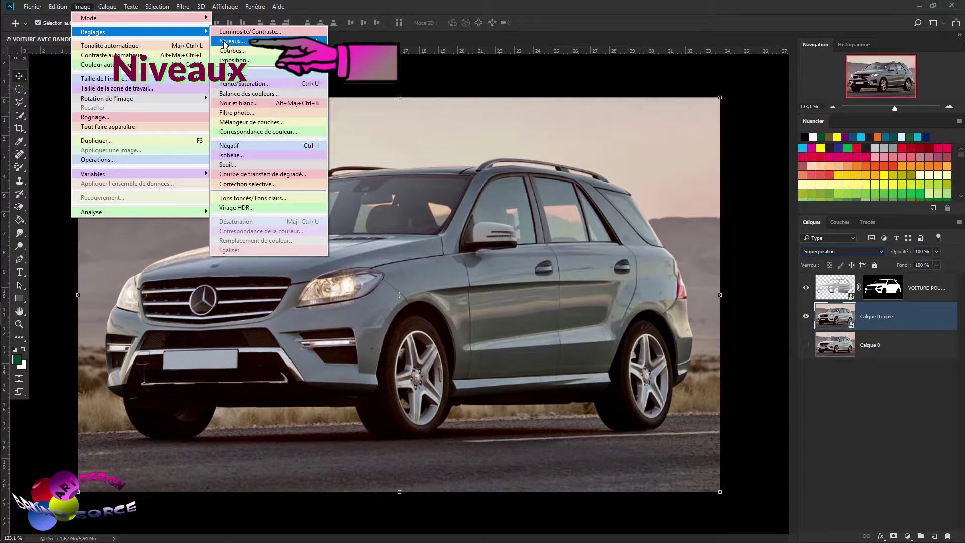
{"action": "left_click", "coordinate": [224, 42]}
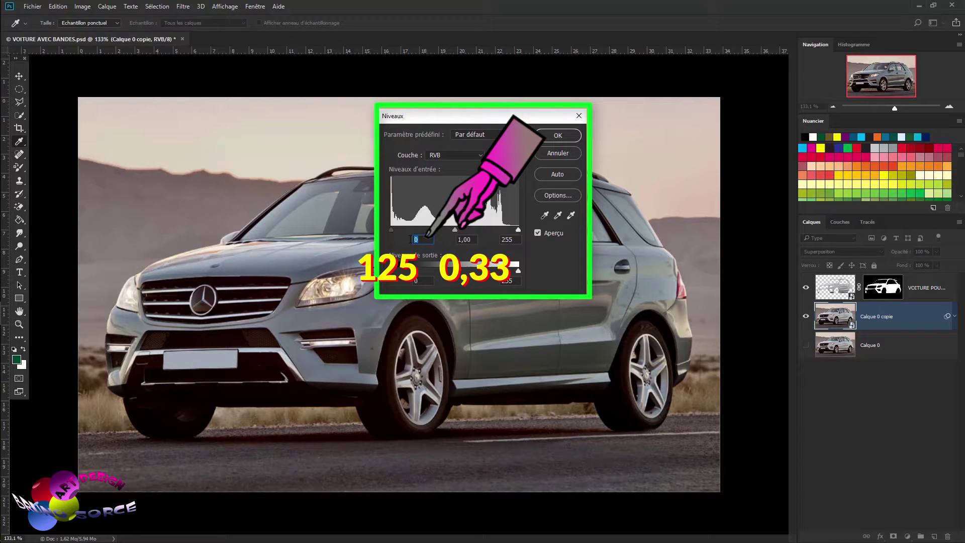
{"action": "type", "text": "125"}
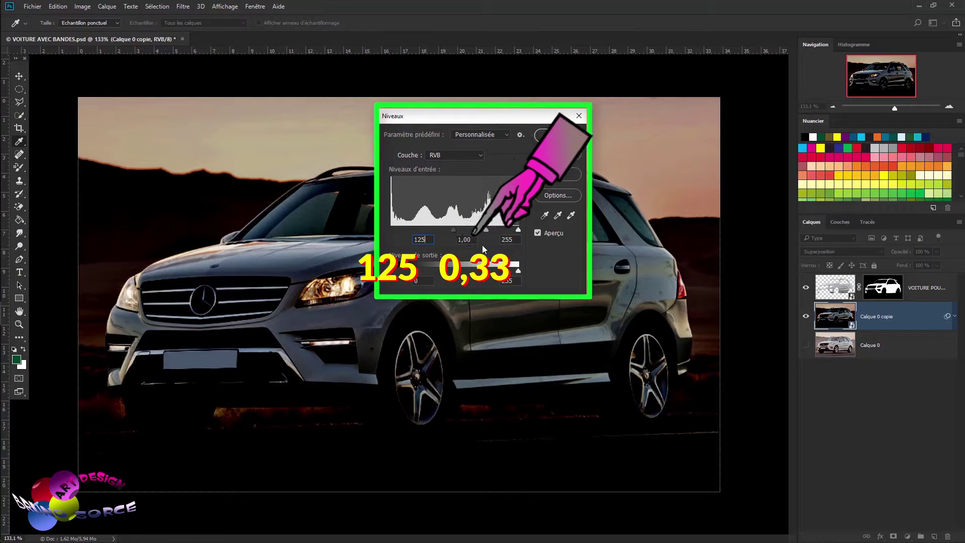
{"action": "key", "text": "Tab"}
{"action": "type", "text": "33"}
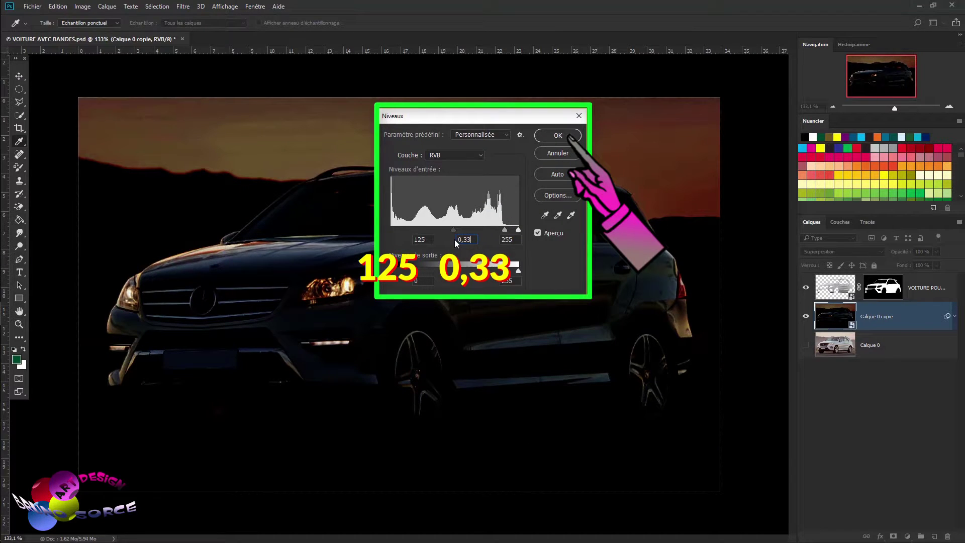
{"action": "left_click", "coordinate": [564, 136]}
{"action": "key", "text": "v"}
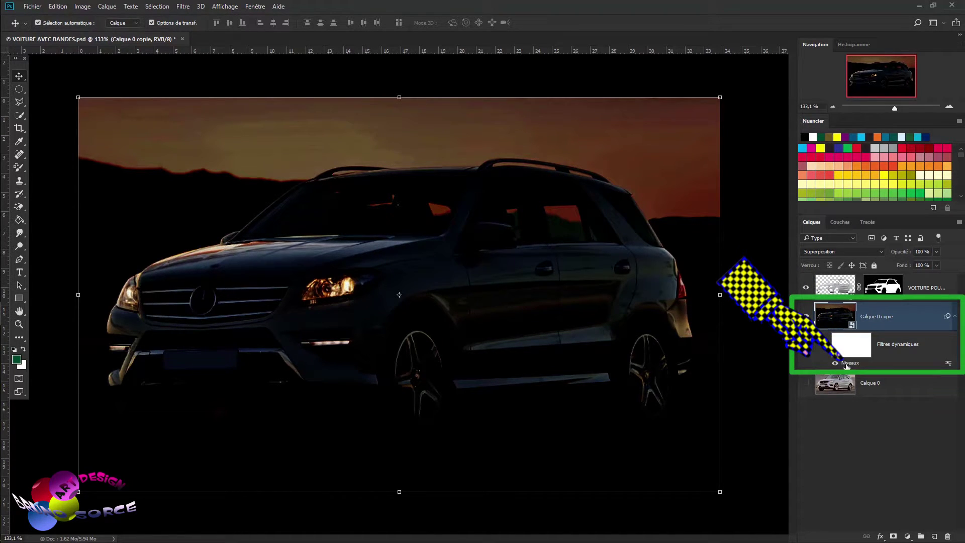
Review the Niveaux filter settings and collapse the copy's smart filter rows.
{"action": "double_click", "coordinate": [849, 363]}
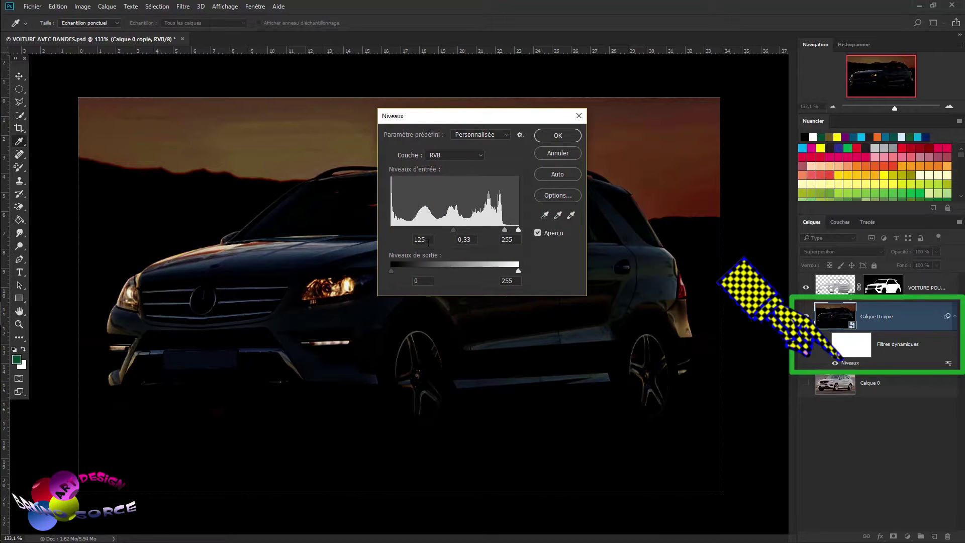
{"action": "left_click", "coordinate": [562, 153]}
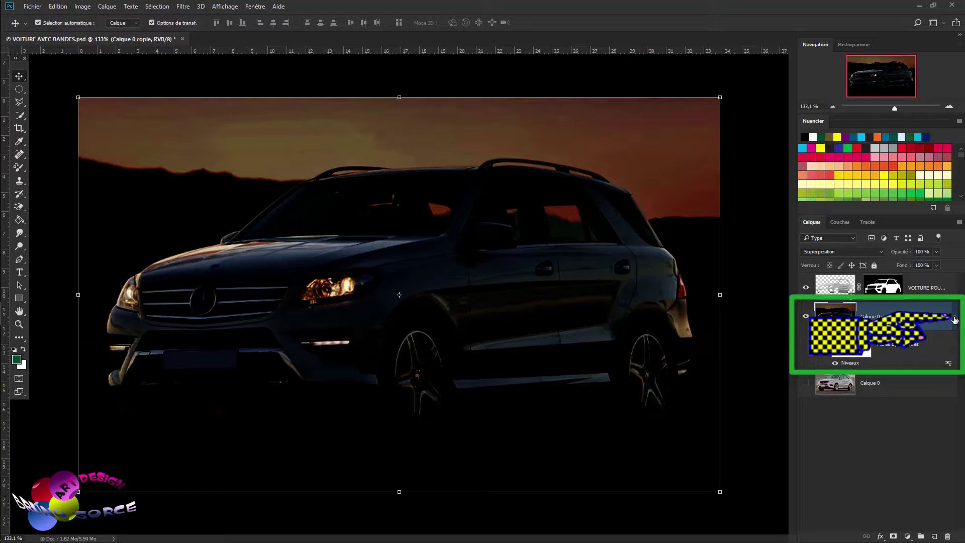
{"action": "left_click", "coordinate": [955, 317]}
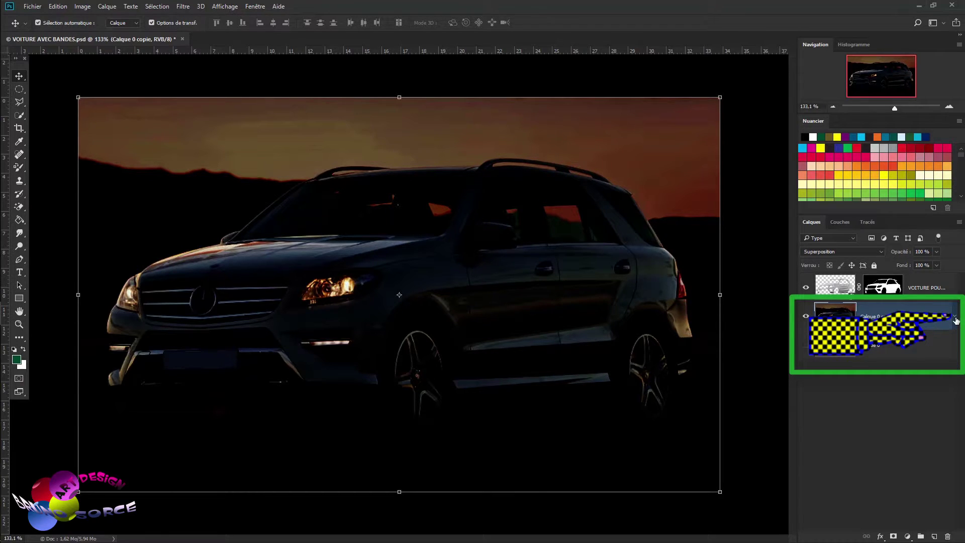
{"action": "left_click", "coordinate": [955, 318]}
{"action": "left_click", "coordinate": [954, 317]}
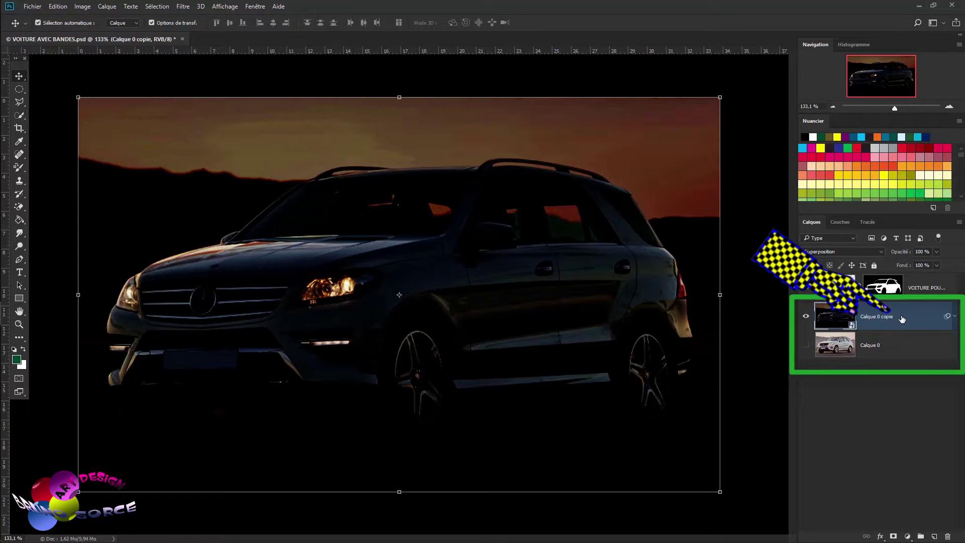
Move Calque 0 copie to the top of the stack and make Calque 0 visible again.
{"action": "left_click_drag", "start_coordinate": [902, 319], "coordinate": [895, 280]}
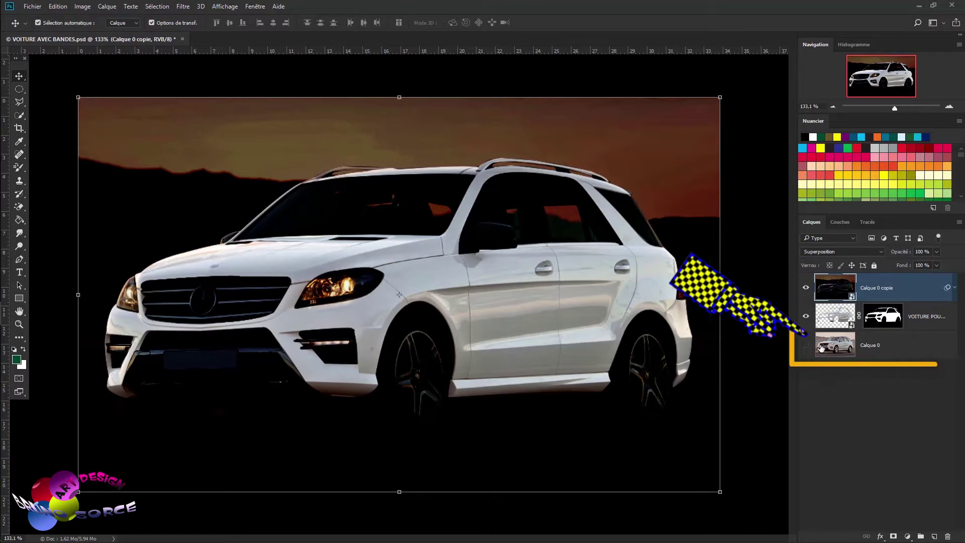
{"action": "left_click", "coordinate": [908, 346]}
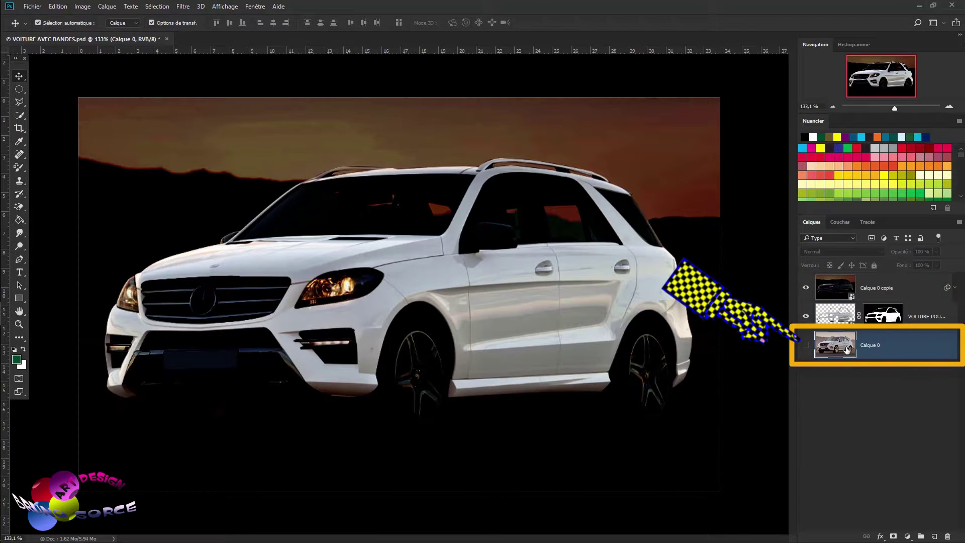
{"action": "left_click", "coordinate": [806, 345]}
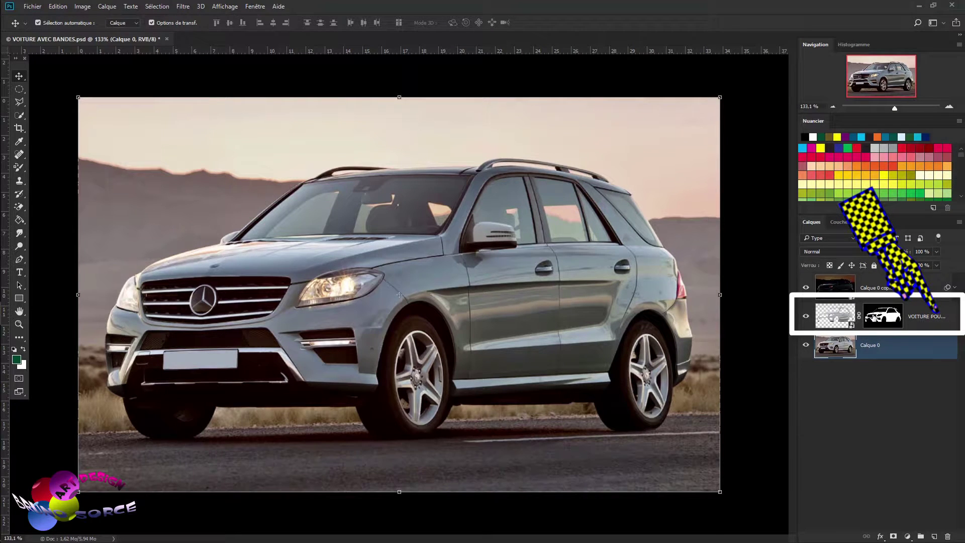
{"action": "left_click", "coordinate": [929, 320]}
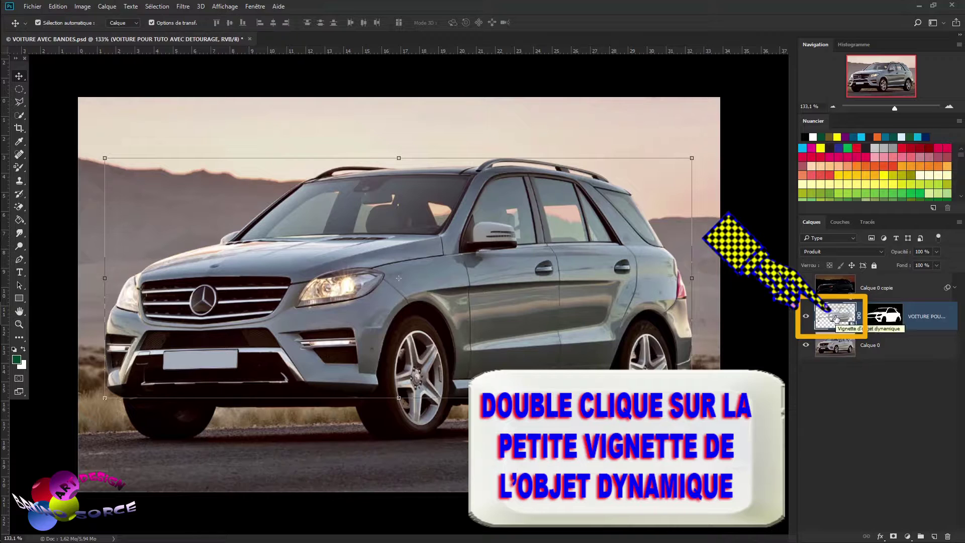
Open the car smart object as a .psb document and pick a brown swatch from Nuancier.
{"action": "double_click", "coordinate": [836, 318]}
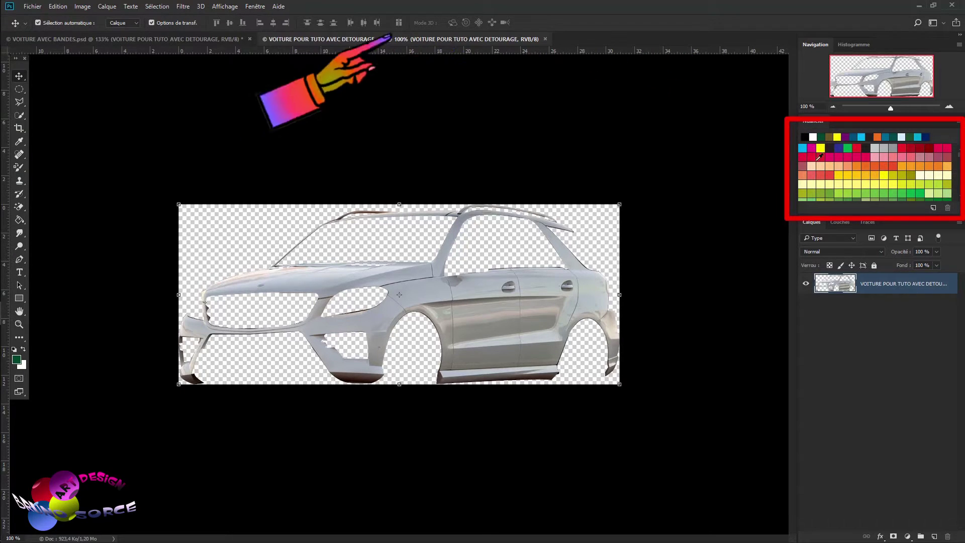
{"action": "left_click", "coordinate": [255, 8]}
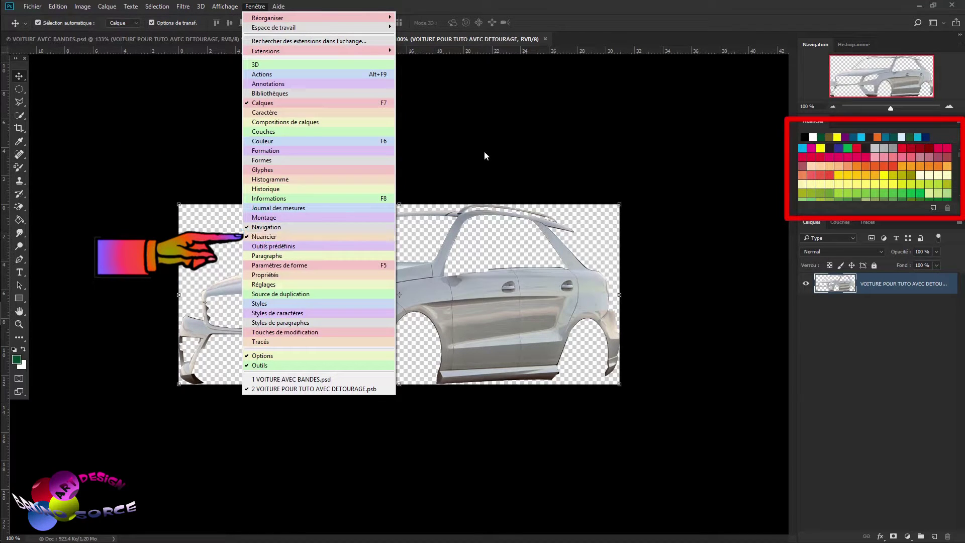
{"action": "left_click", "coordinate": [601, 18]}
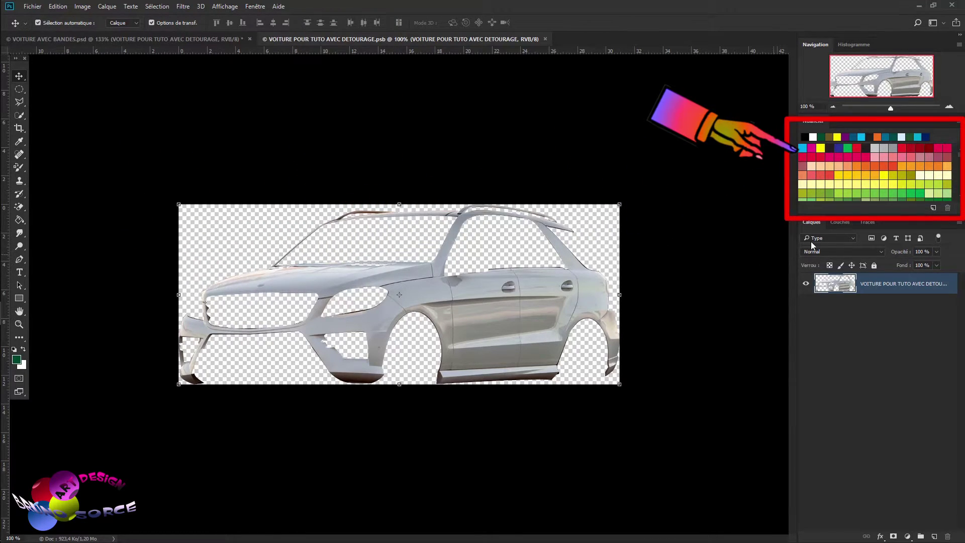
{"action": "scroll", "coordinate": [868, 176], "scroll_direction": "down", "scroll_amount": 3}
{"action": "scroll", "coordinate": [864, 178], "scroll_direction": "down", "scroll_amount": 2}
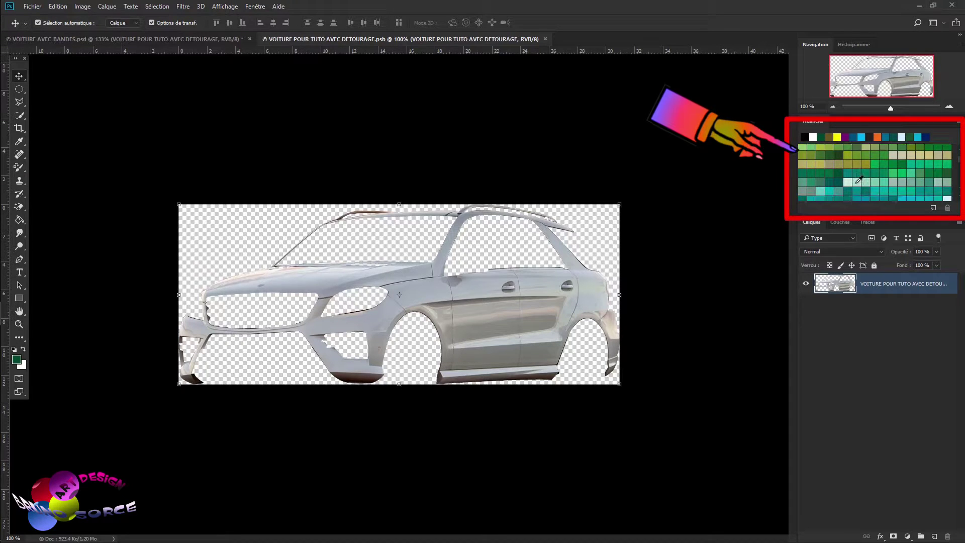
{"action": "scroll", "coordinate": [860, 180], "scroll_direction": "down", "scroll_amount": 3}
{"action": "scroll", "coordinate": [859, 180], "scroll_direction": "down", "scroll_amount": 3}
{"action": "scroll", "coordinate": [859, 182], "scroll_direction": "down", "scroll_amount": 3}
{"action": "scroll", "coordinate": [860, 184], "scroll_direction": "down", "scroll_amount": 3}
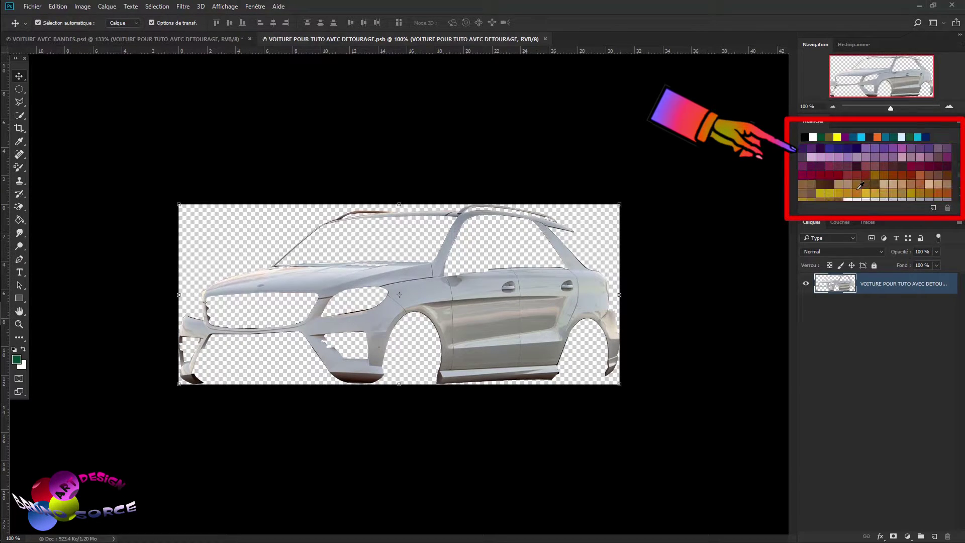
{"action": "scroll", "coordinate": [860, 186], "scroll_direction": "down", "scroll_amount": 2}
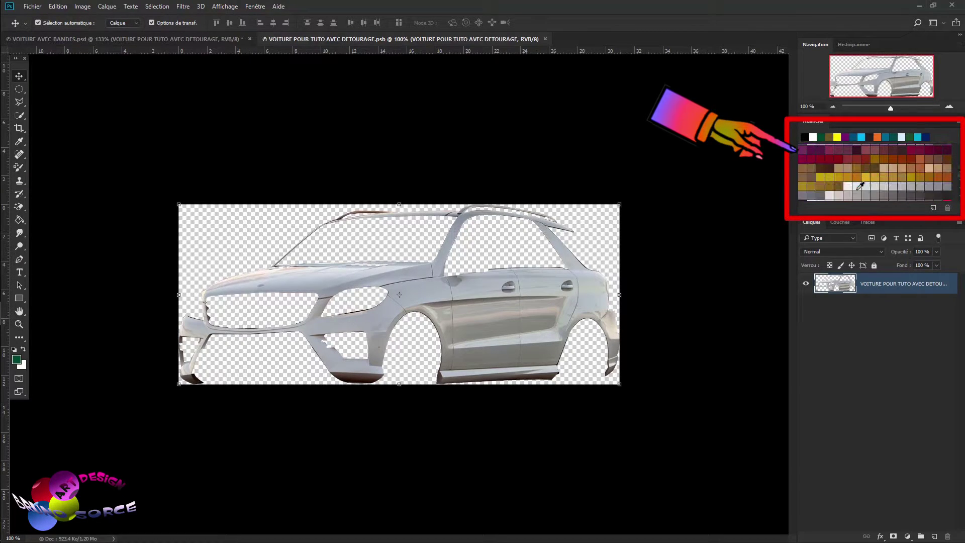
{"action": "left_click", "coordinate": [878, 166]}
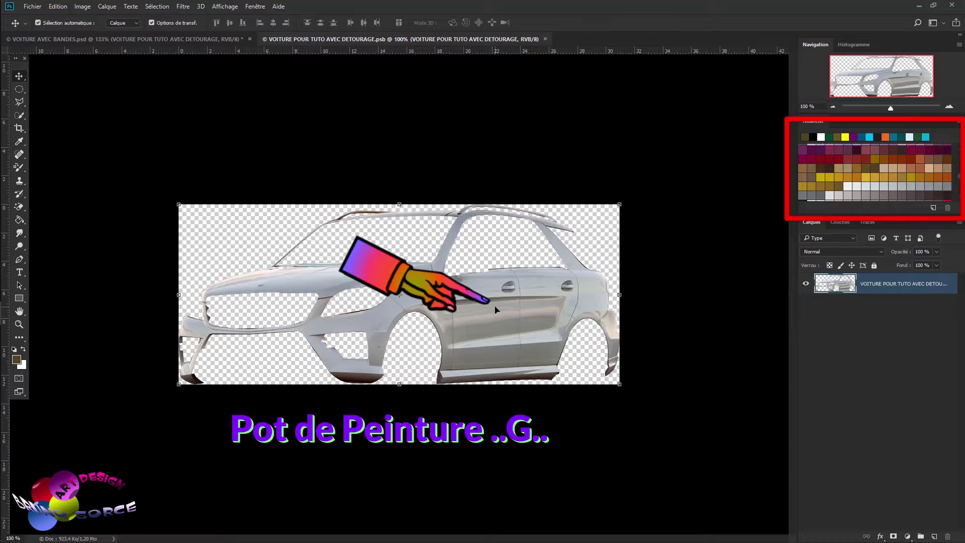
Paint-bucket the car brown, then save and close the .psb document.
{"action": "key", "text": "g"}
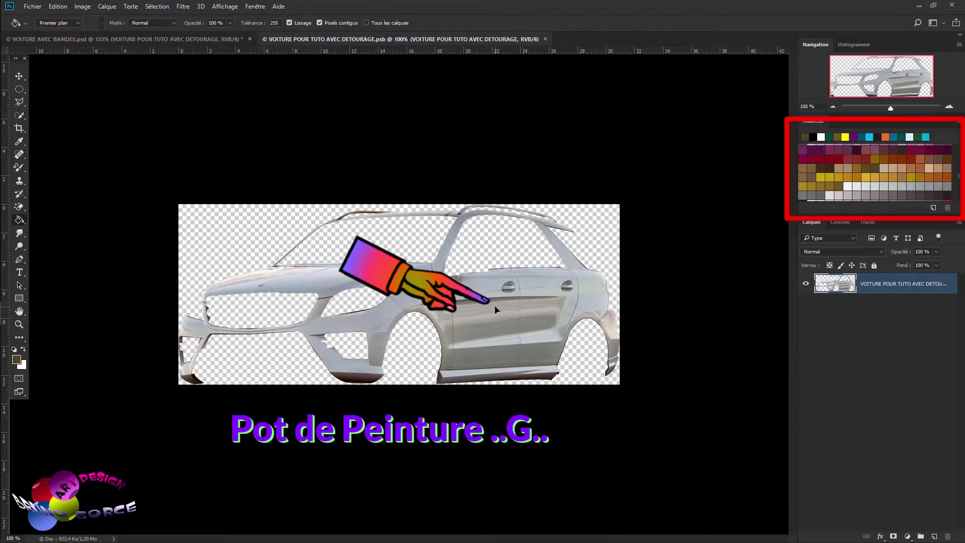
{"action": "left_click", "coordinate": [495, 309]}
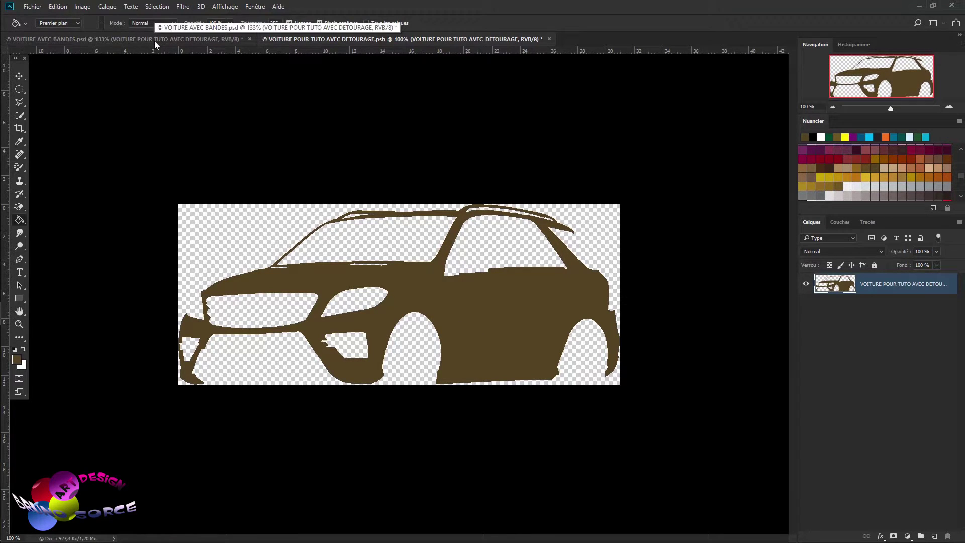
{"action": "scroll", "coordinate": [186, 124], "scroll_direction": "up", "scroll_amount": 1}
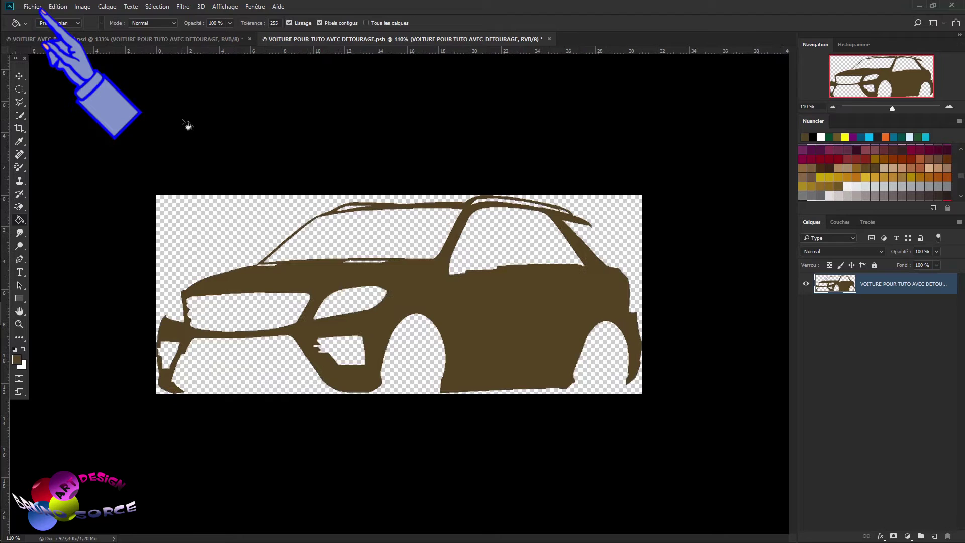
{"action": "left_click", "coordinate": [32, 7]}
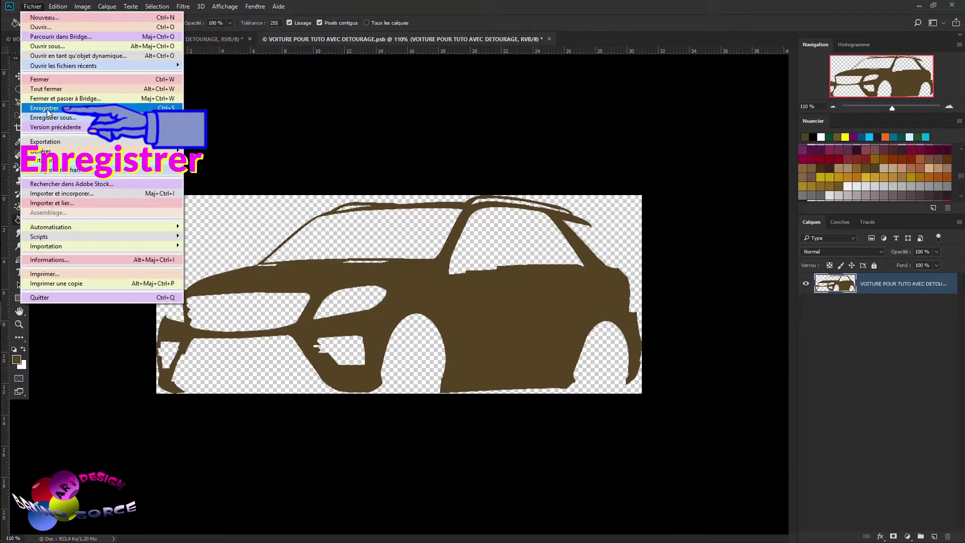
{"action": "left_click", "coordinate": [425, 19]}
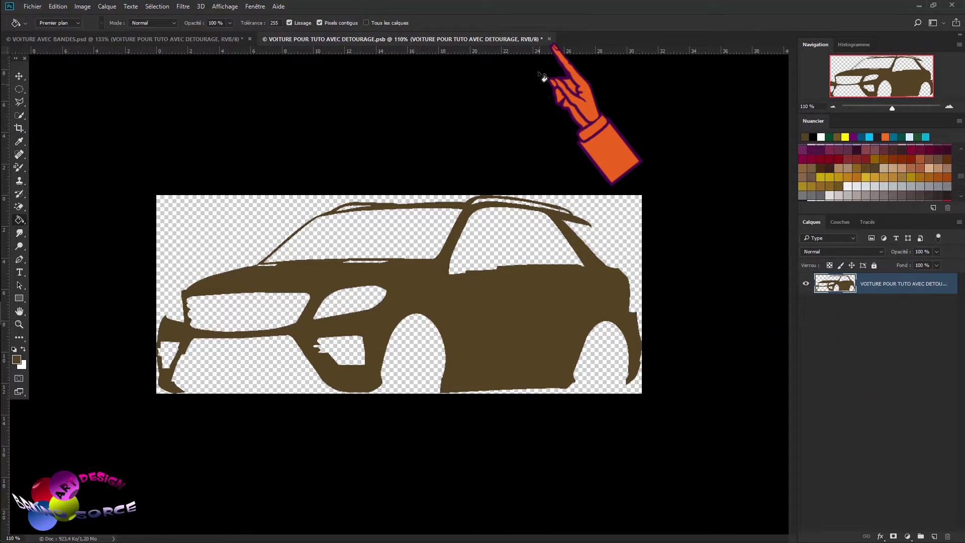
{"action": "left_click", "coordinate": [550, 39]}
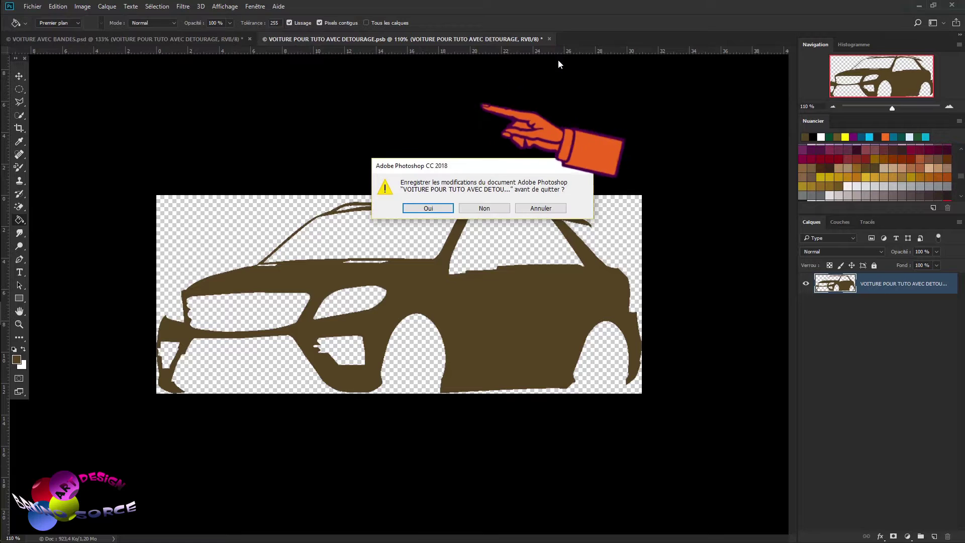
{"action": "left_click", "coordinate": [427, 209]}
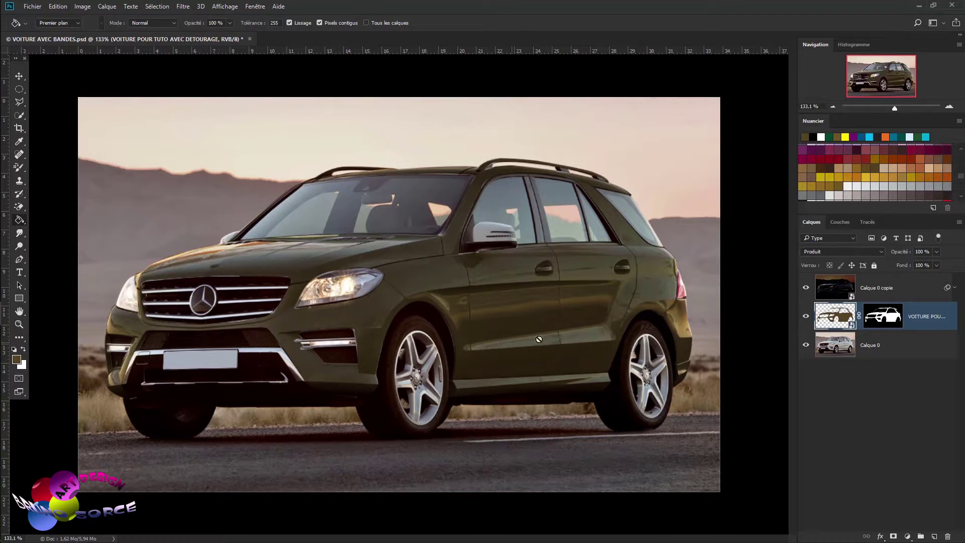
Refill the smart object's car silhouette purple and save, then open Réorganiser on VOITURE AVEC BANDES.psd.
{"action": "double_click", "coordinate": [832, 319]}
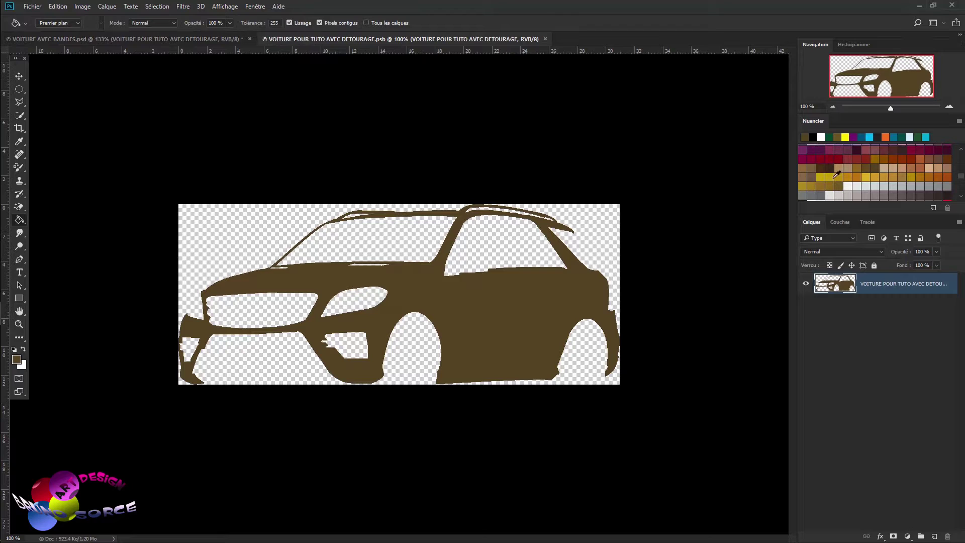
{"action": "scroll", "coordinate": [854, 176], "scroll_direction": "up", "scroll_amount": 3}
{"action": "left_click", "coordinate": [886, 172]}
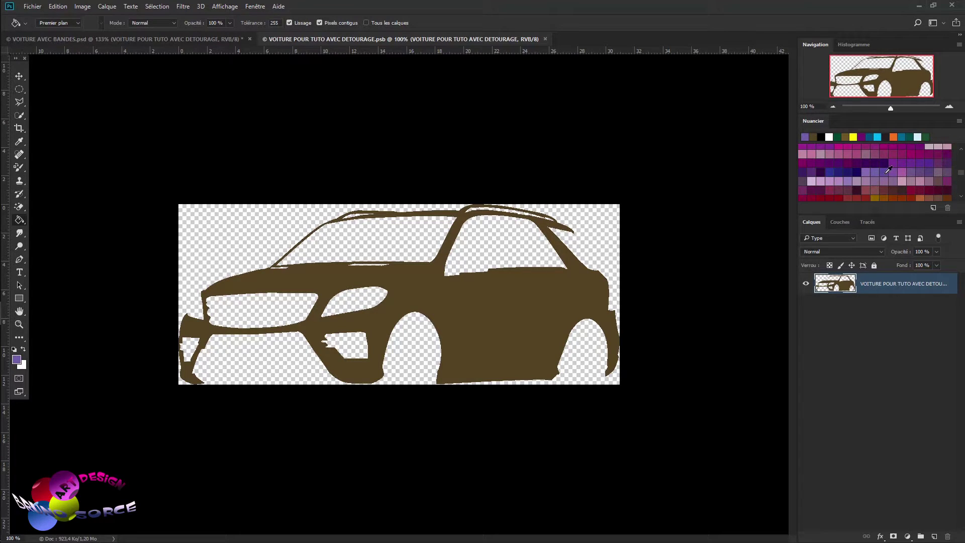
{"action": "left_click", "coordinate": [889, 170]}
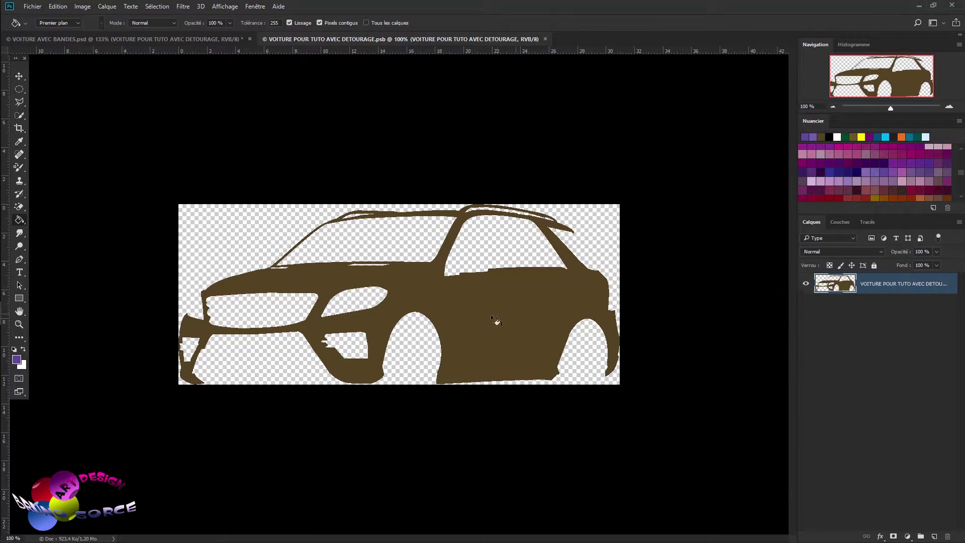
{"action": "left_click", "coordinate": [478, 322]}
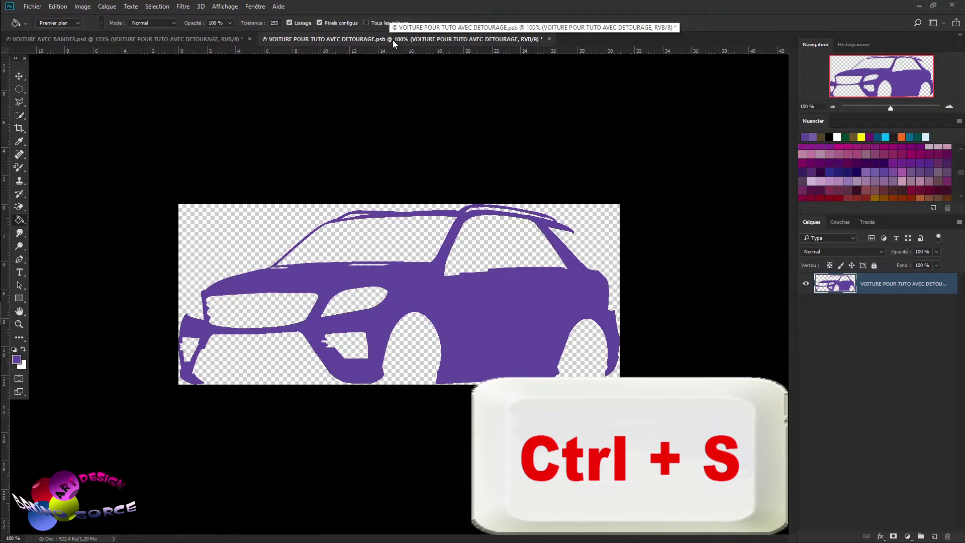
{"action": "key", "text": "ctrl+s"}
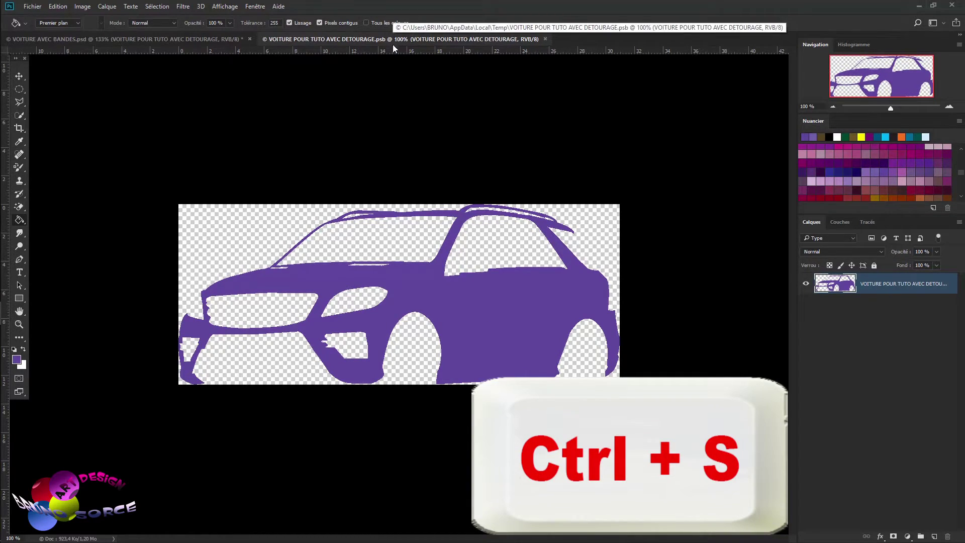
{"action": "left_click", "coordinate": [174, 38]}
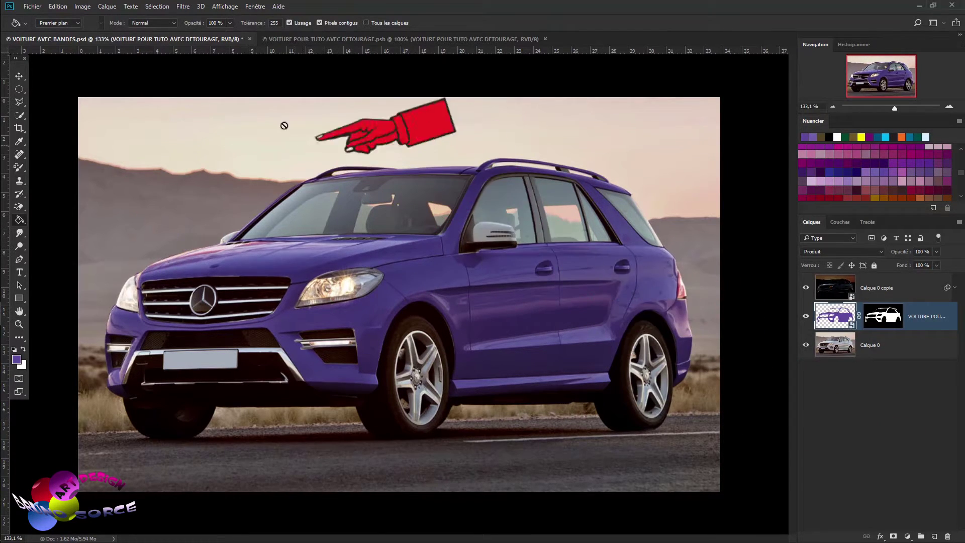
{"action": "left_click", "coordinate": [254, 7]}
{"action": "mouse_move", "coordinate": [272, 17]}
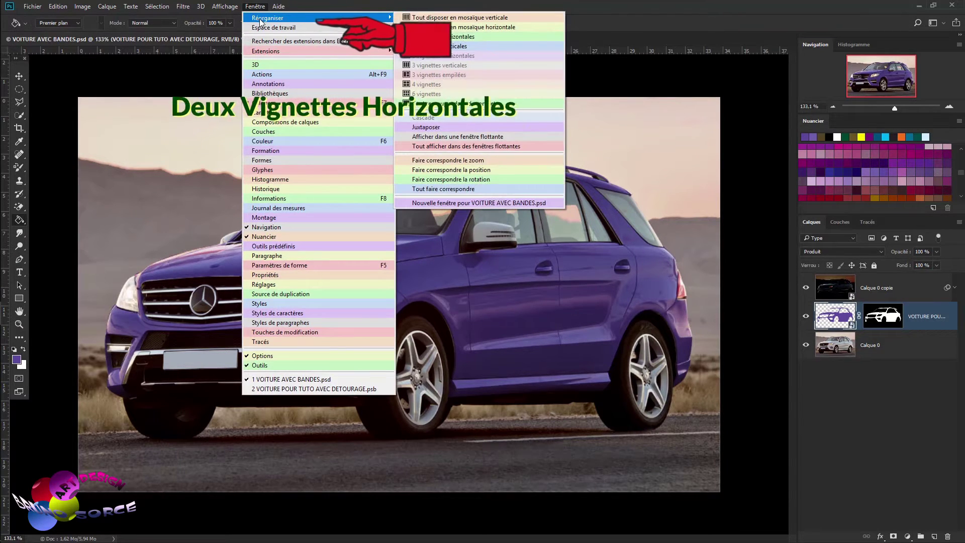
Stack both documents top and bottom, then fill the silhouette dark magenta and save.
{"action": "left_click", "coordinate": [430, 37]}
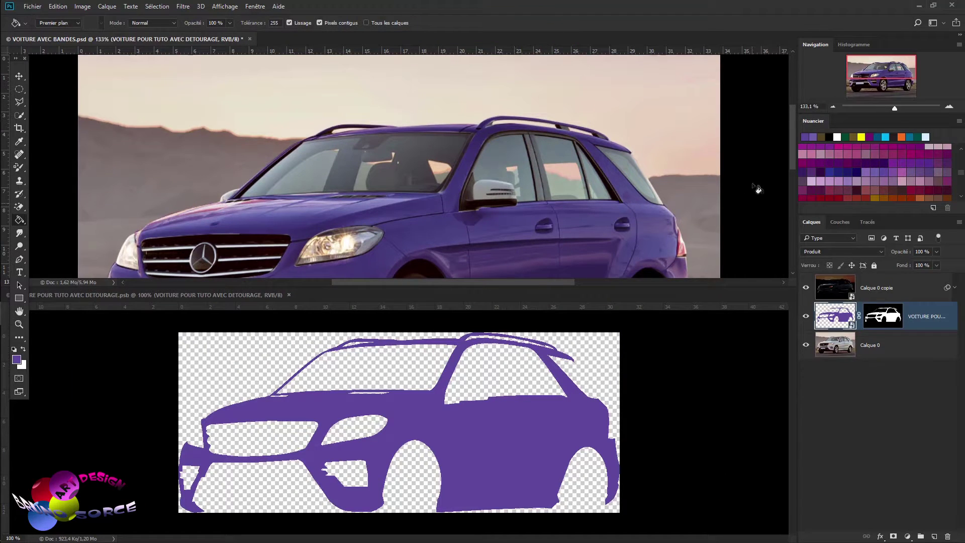
{"action": "left_click_drag", "start_coordinate": [792, 149], "coordinate": [792, 169]}
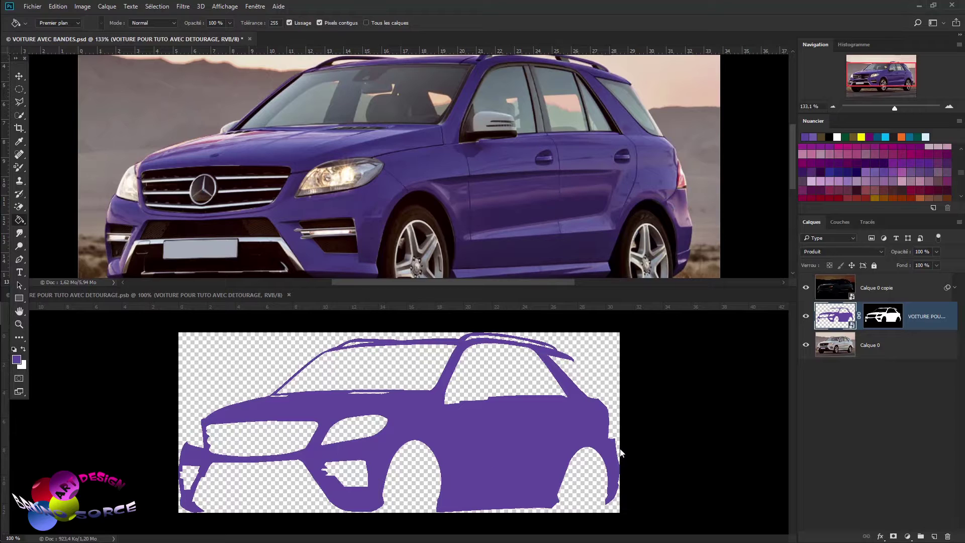
{"action": "left_click", "coordinate": [619, 391]}
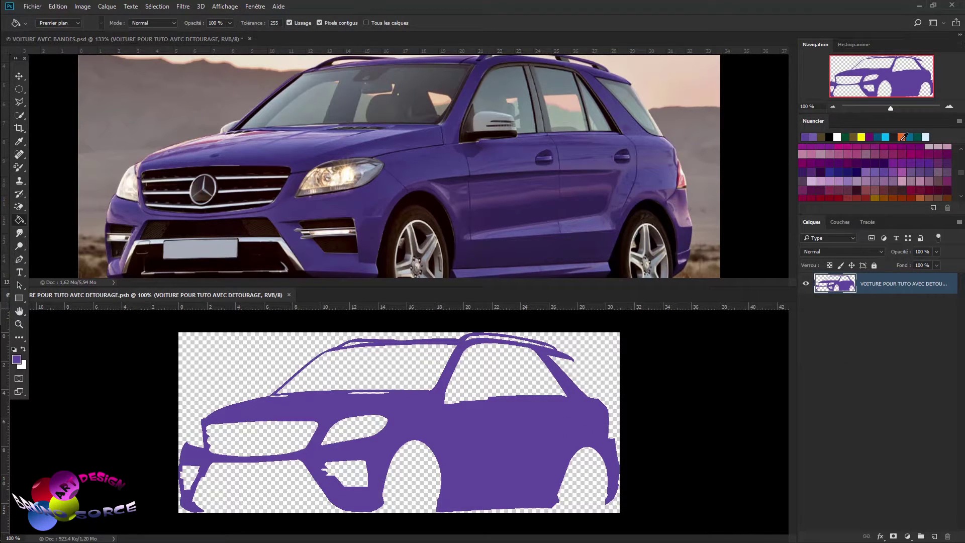
{"action": "left_click", "coordinate": [949, 152]}
{"action": "left_click", "coordinate": [504, 451]}
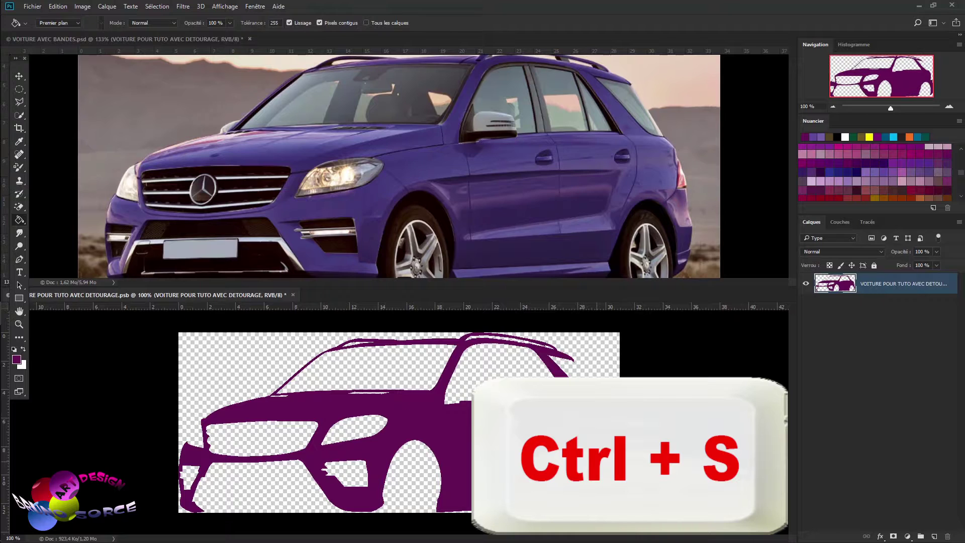
{"action": "key", "text": "ctrl+s"}
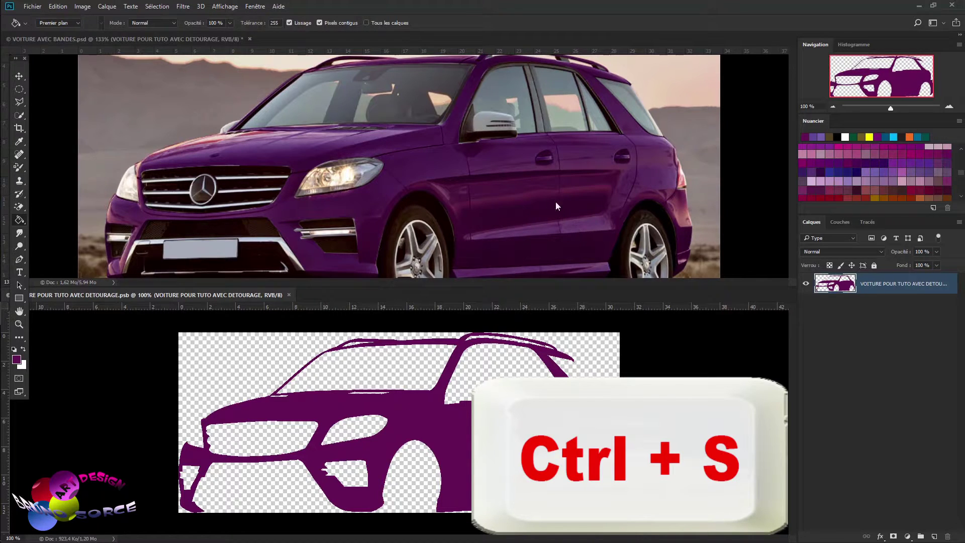
View the car photo at 100%, then refill the silhouette with blue and save.
{"action": "left_click", "coordinate": [738, 206]}
{"action": "key", "text": "ctrl+1"}
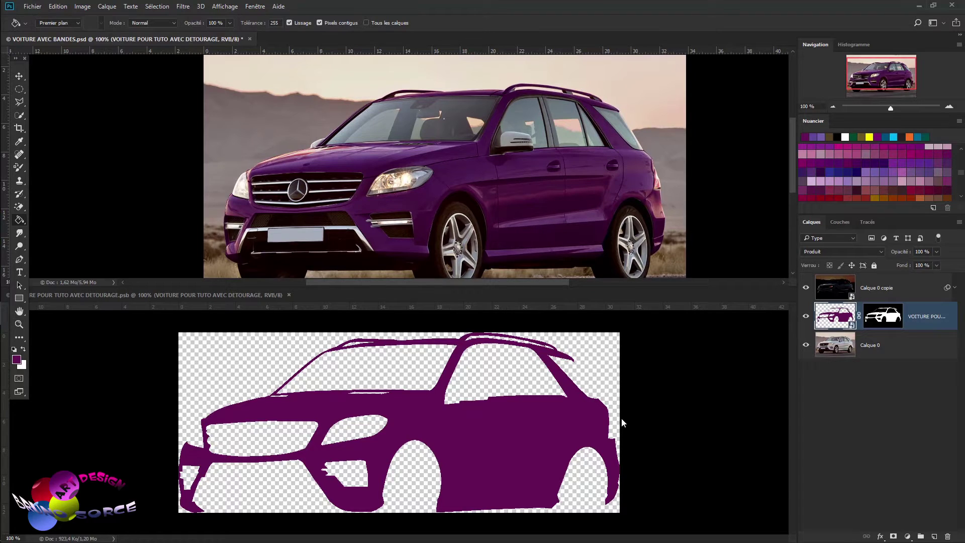
{"action": "left_click", "coordinate": [621, 418]}
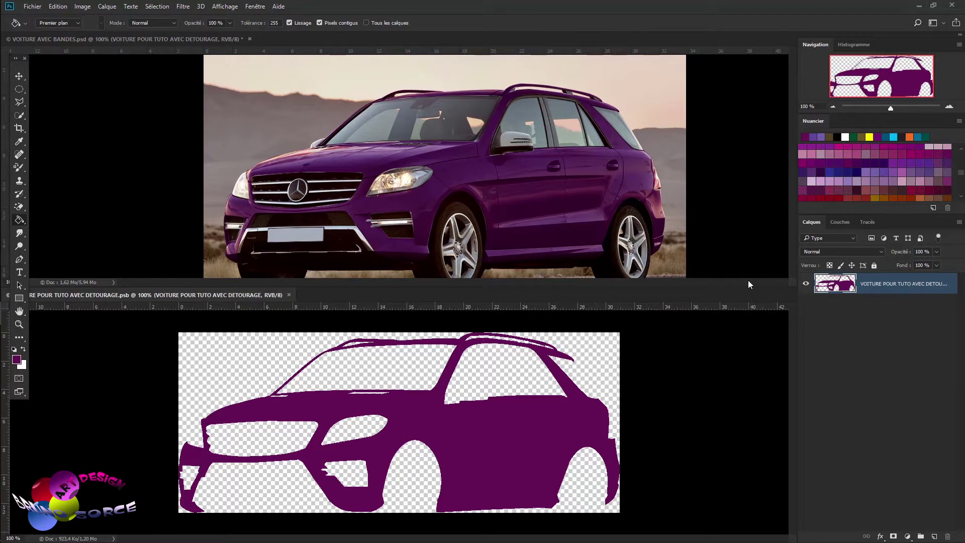
{"action": "scroll", "coordinate": [874, 151], "scroll_direction": "up", "scroll_amount": 5}
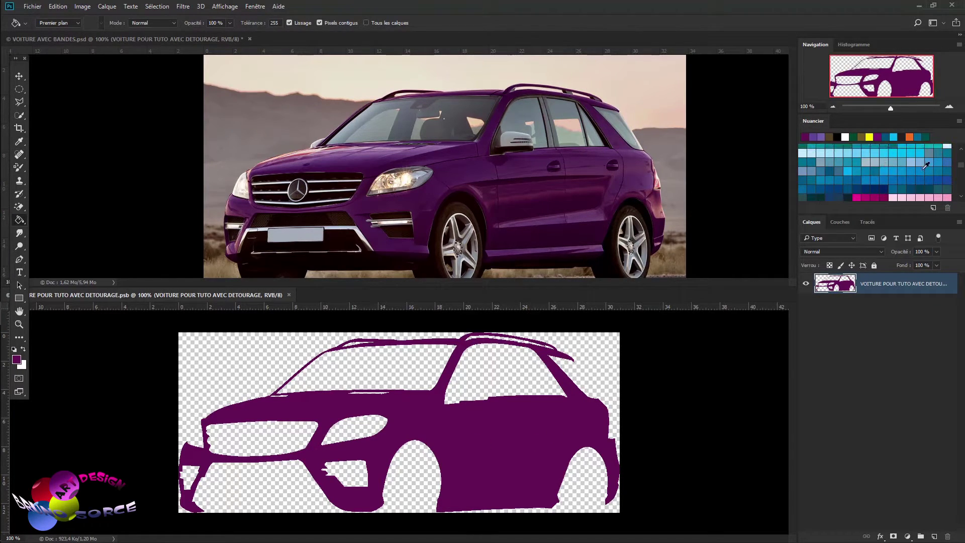
{"action": "left_click", "coordinate": [943, 178]}
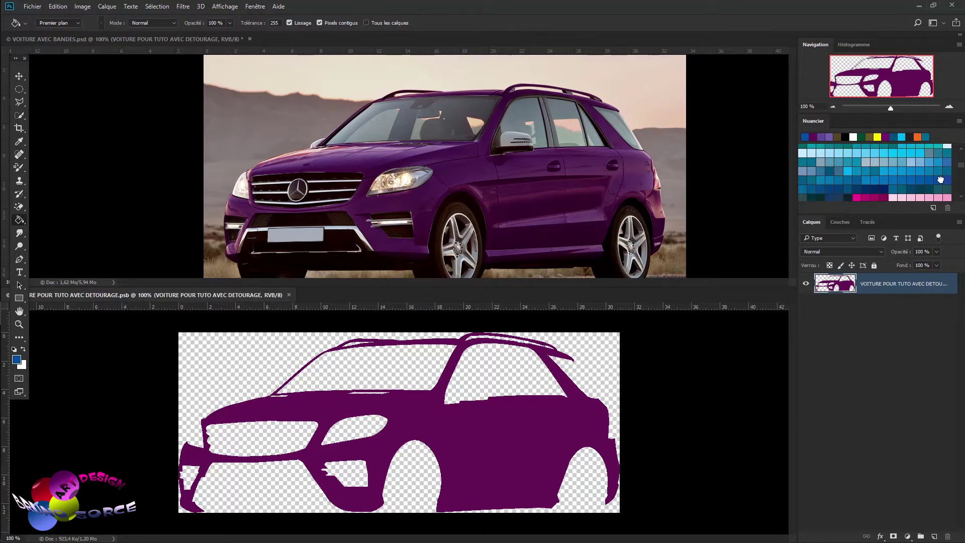
{"action": "left_click", "coordinate": [615, 417]}
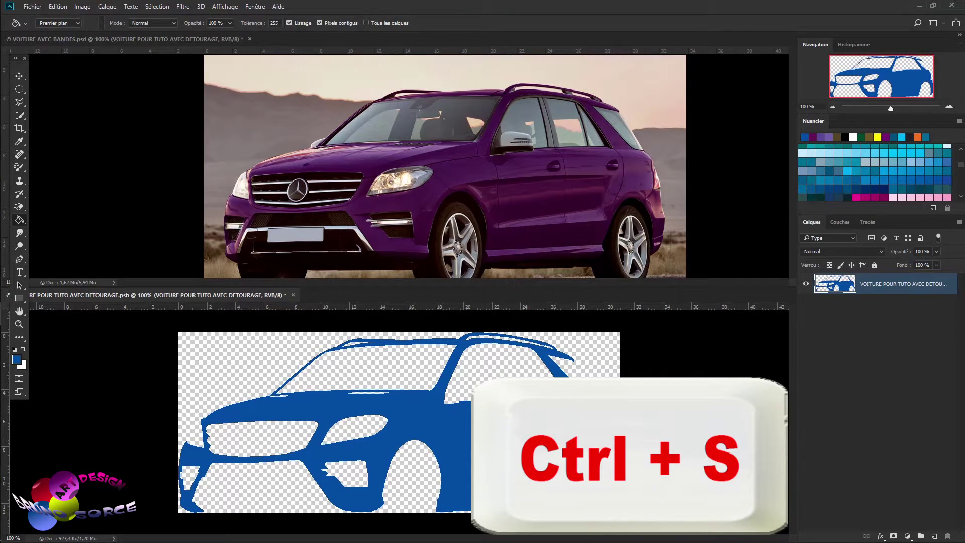
{"action": "key", "text": "ctrl+s"}
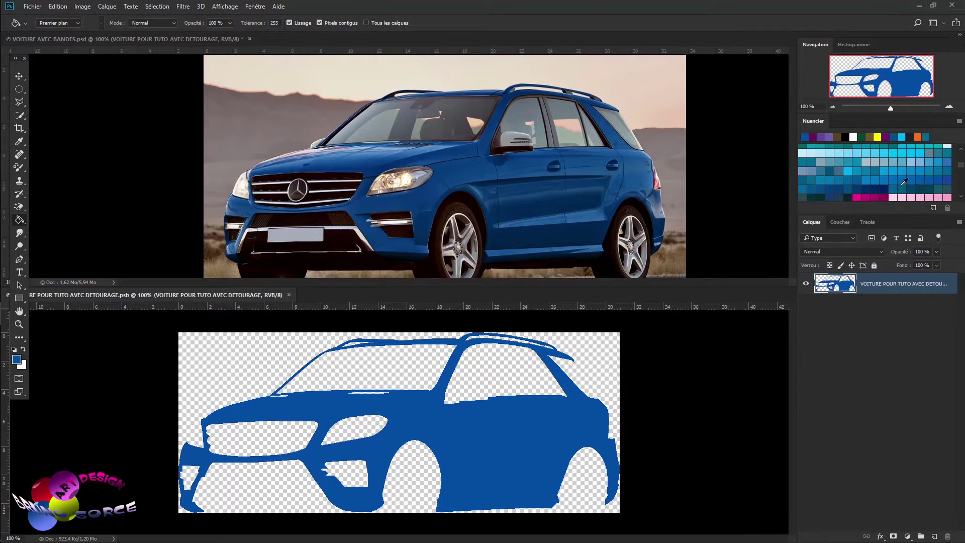
Refill the silhouette with pale pink and save so the car turns pink.
{"action": "left_click", "coordinate": [898, 198]}
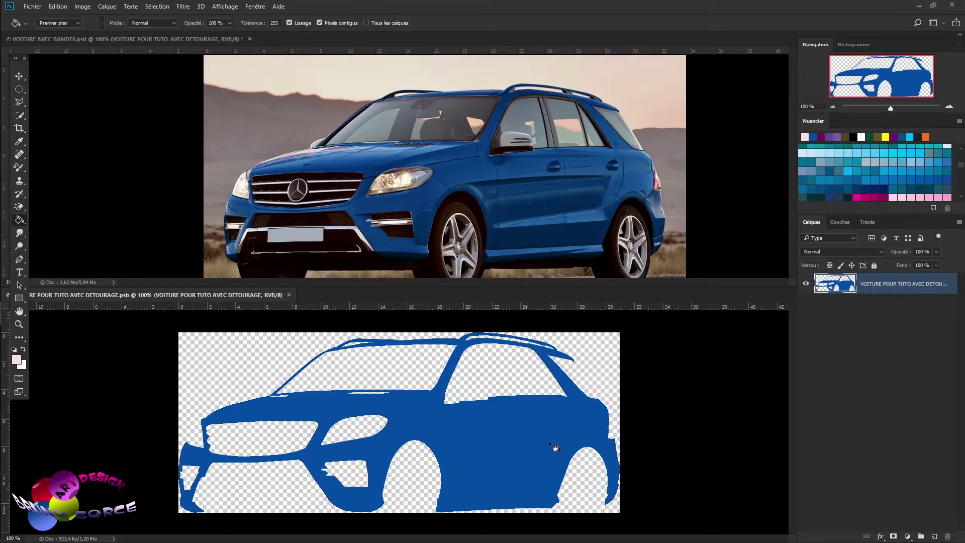
{"action": "left_click", "coordinate": [519, 455]}
{"action": "key", "text": "ctrl+s"}
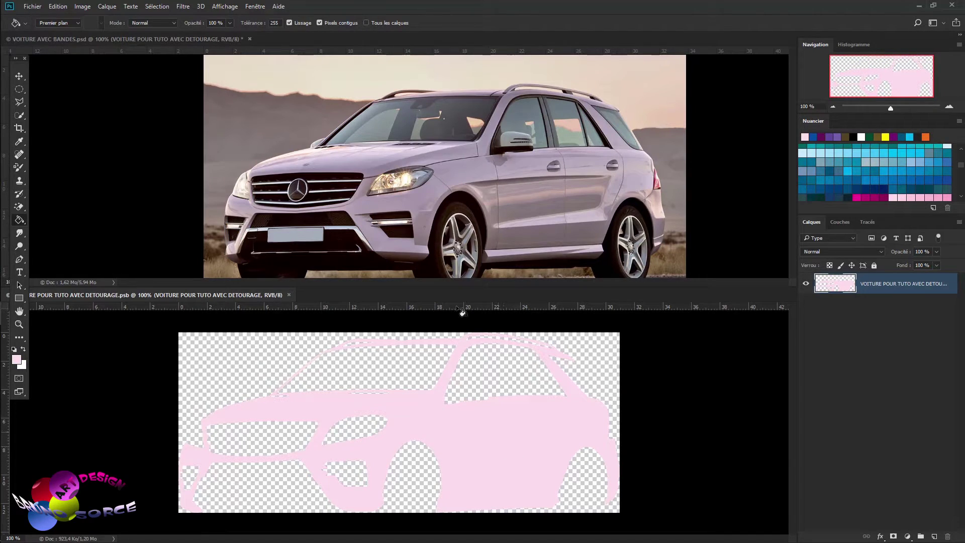
{"action": "left_click", "coordinate": [256, 7]}
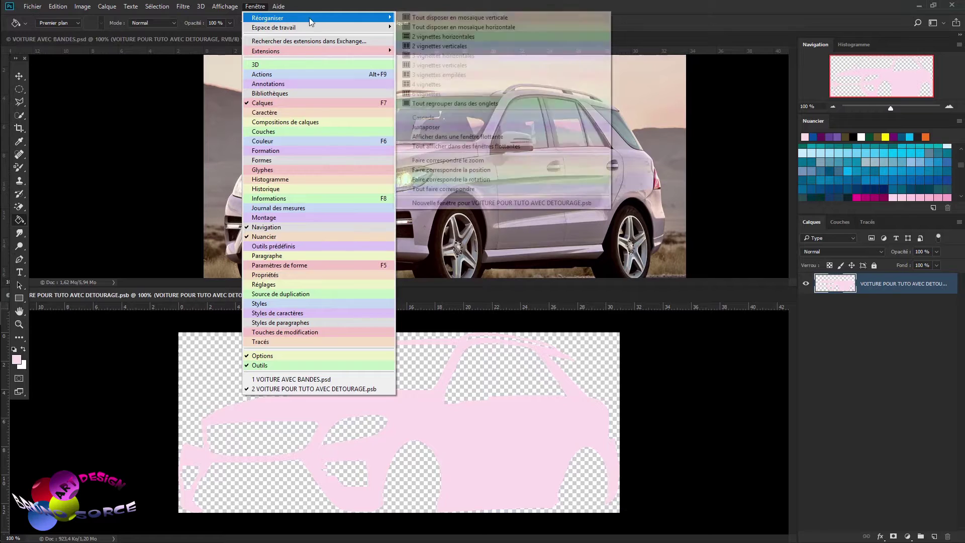
Regroup the documents into tabs, close the silhouette .psb, and reopen the car's smart object contents.
{"action": "left_click", "coordinate": [436, 104]}
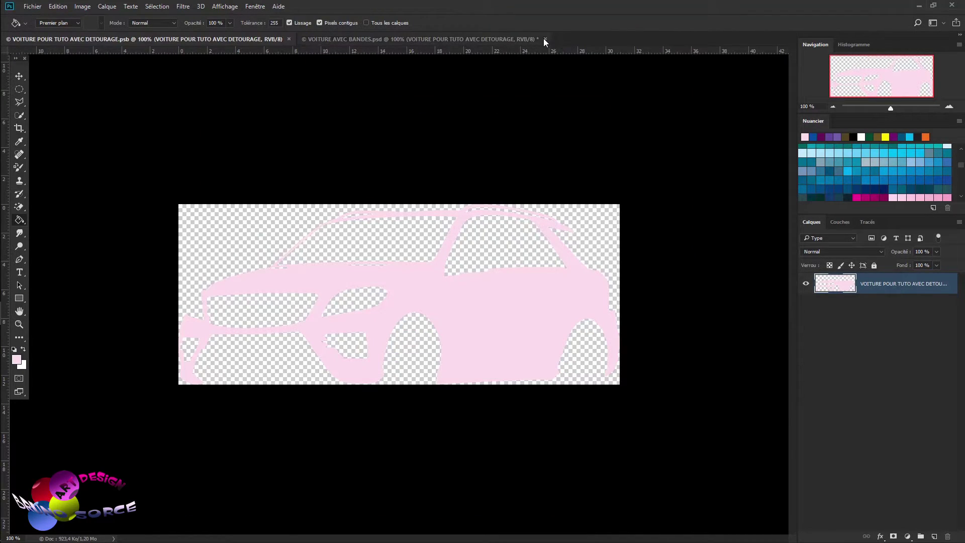
{"action": "left_click", "coordinate": [289, 39]}
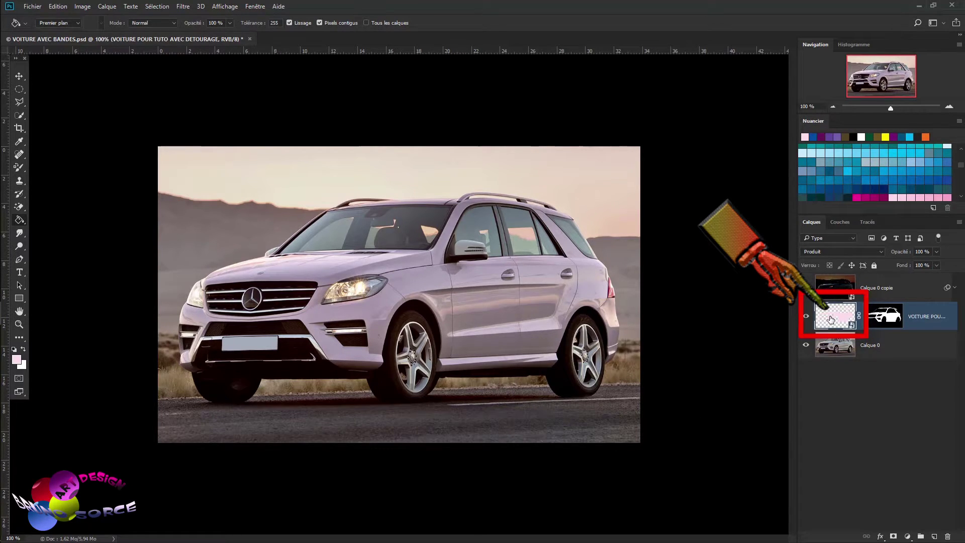
{"action": "double_click", "coordinate": [832, 319]}
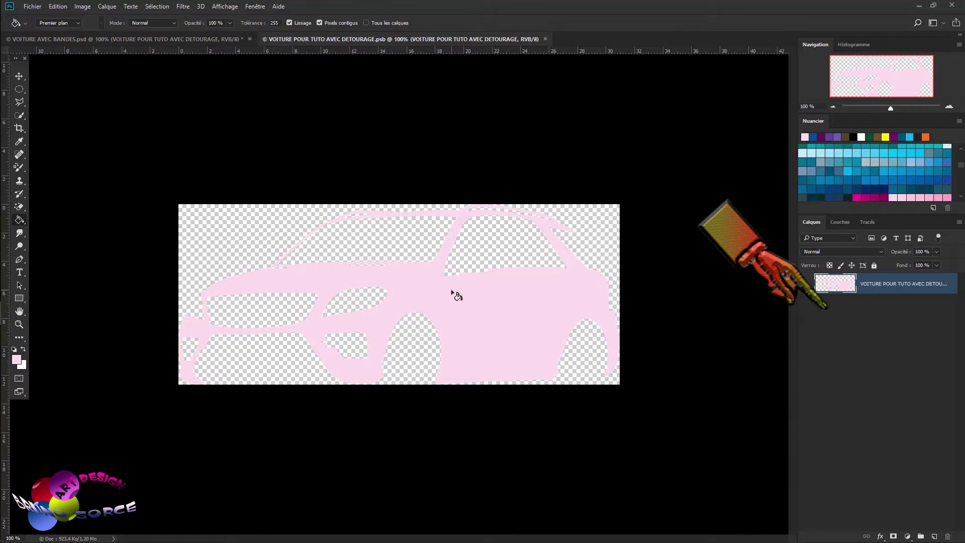
Add a gradient overlay to the silhouette using the Spectre rainbow preset, after trying other presets.
{"action": "double_click", "coordinate": [950, 282]}
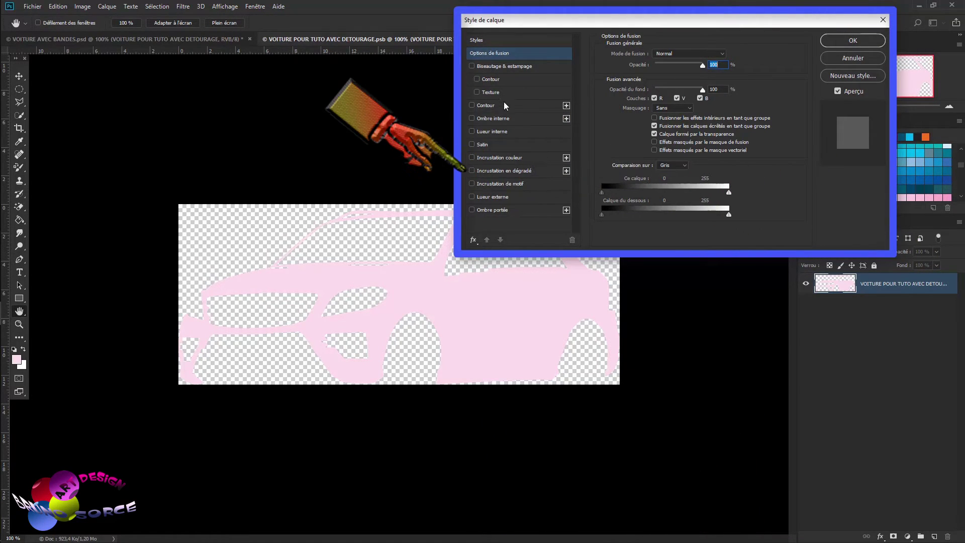
{"action": "left_click", "coordinate": [506, 171]}
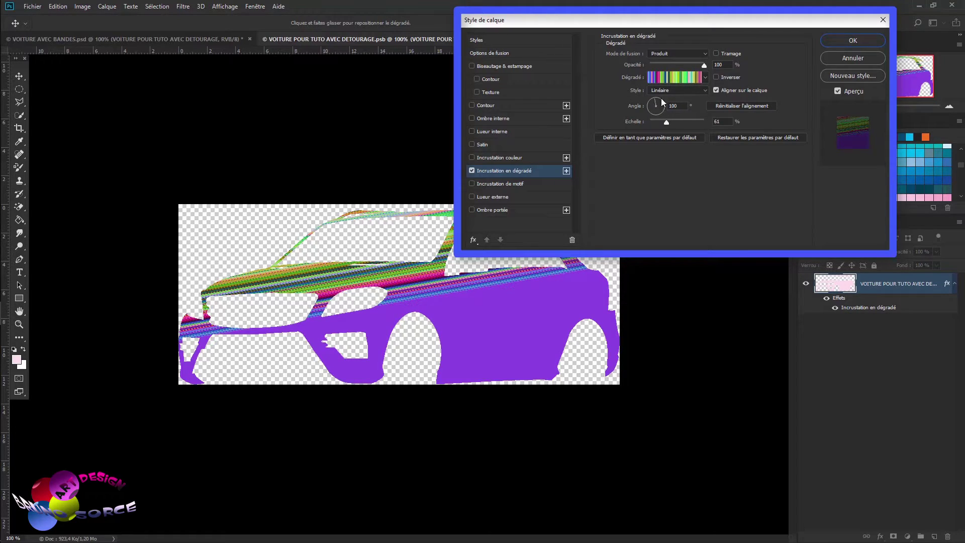
{"action": "left_click", "coordinate": [677, 76]}
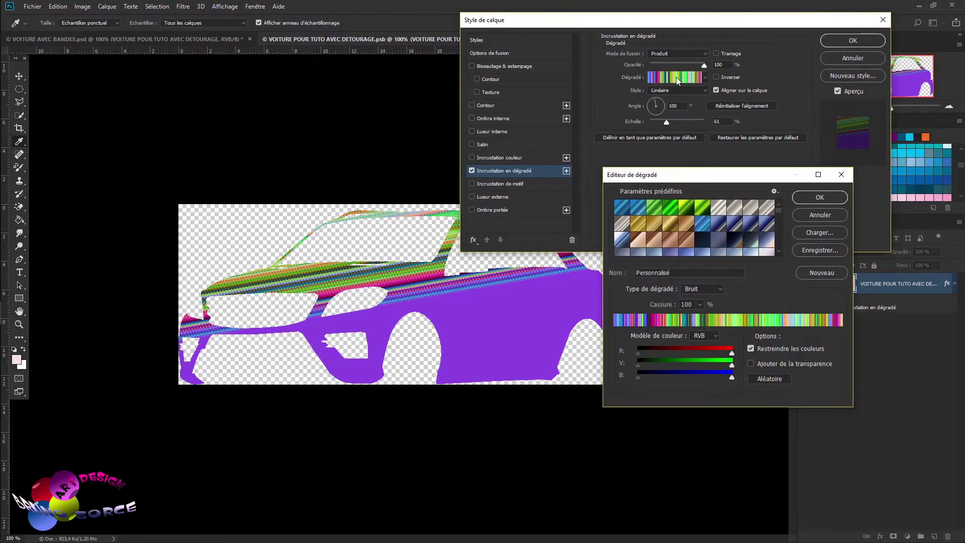
{"action": "left_click", "coordinate": [716, 226]}
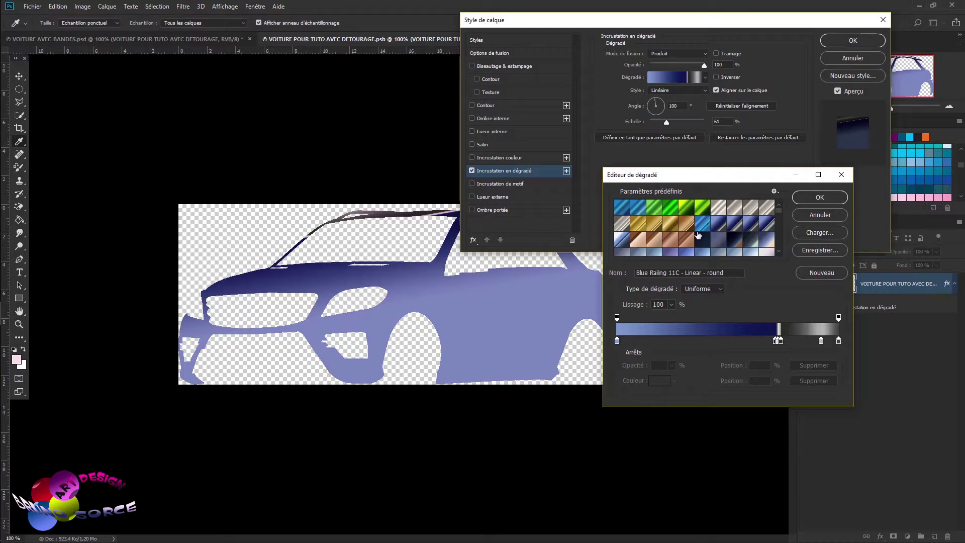
{"action": "scroll", "coordinate": [693, 238], "scroll_direction": "down", "scroll_amount": 2}
{"action": "left_click", "coordinate": [735, 225]}
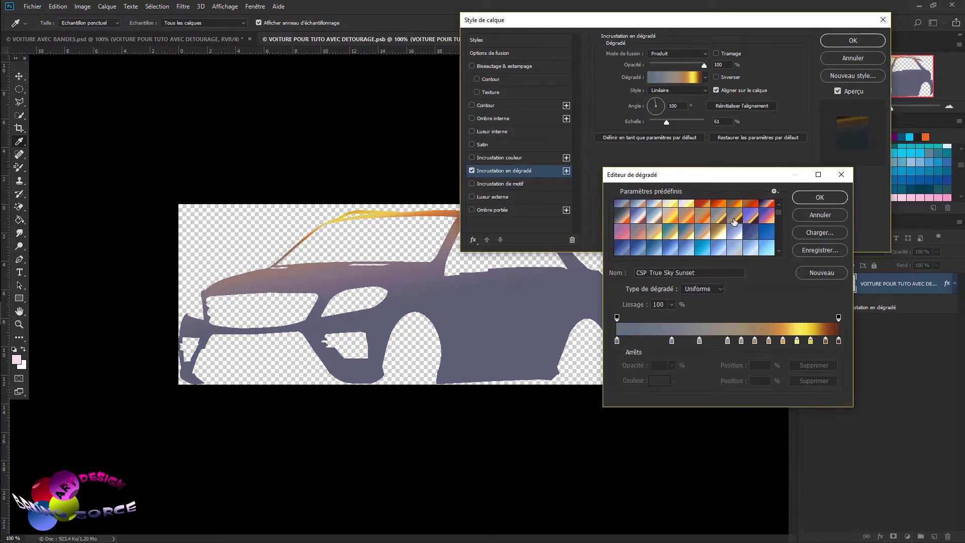
{"action": "scroll", "coordinate": [735, 226], "scroll_direction": "down", "scroll_amount": 3}
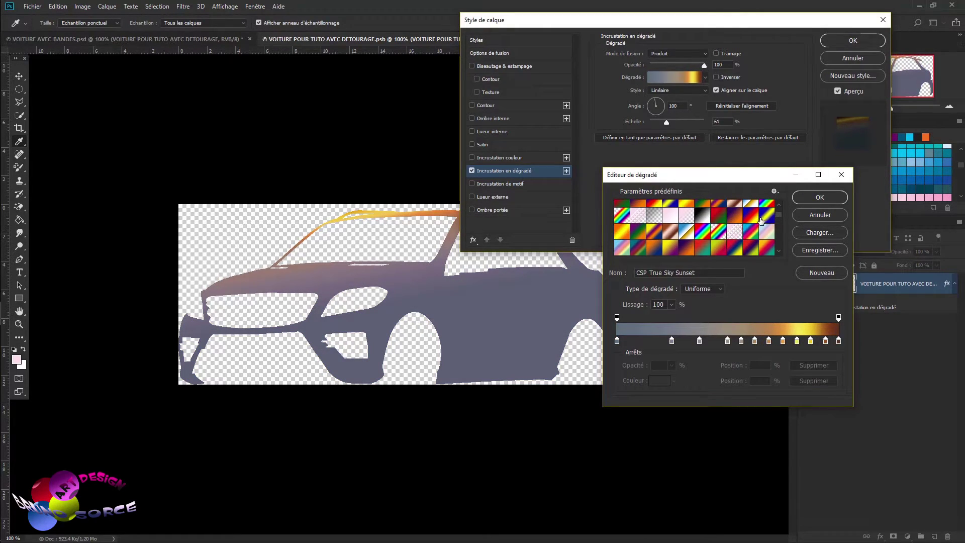
{"action": "left_click", "coordinate": [719, 232]}
{"action": "left_click", "coordinate": [702, 232]}
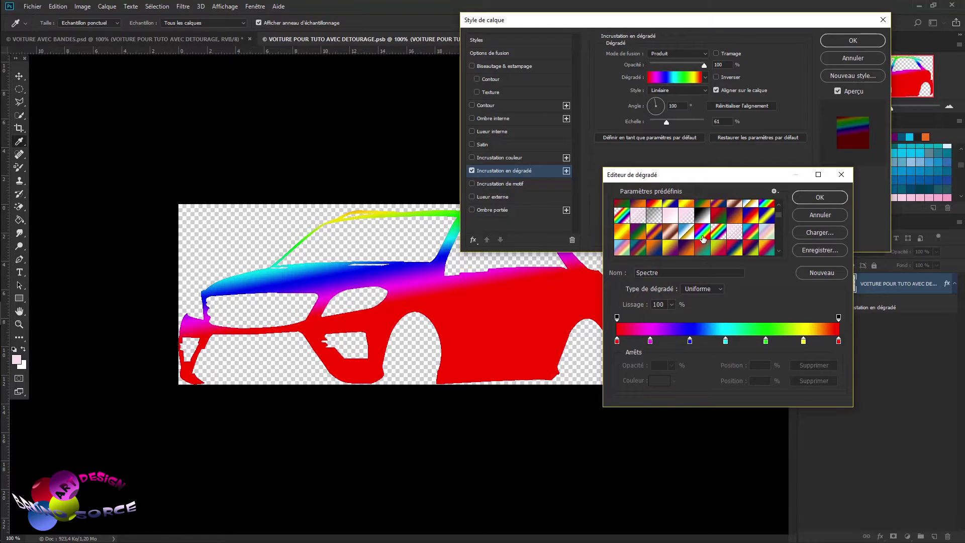
{"action": "left_click", "coordinate": [815, 201]}
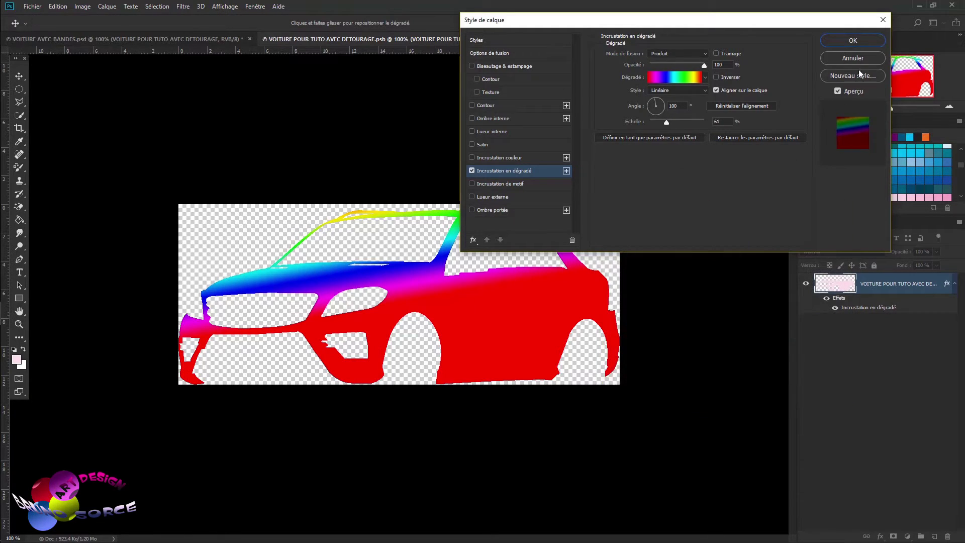
{"action": "left_click", "coordinate": [853, 41]}
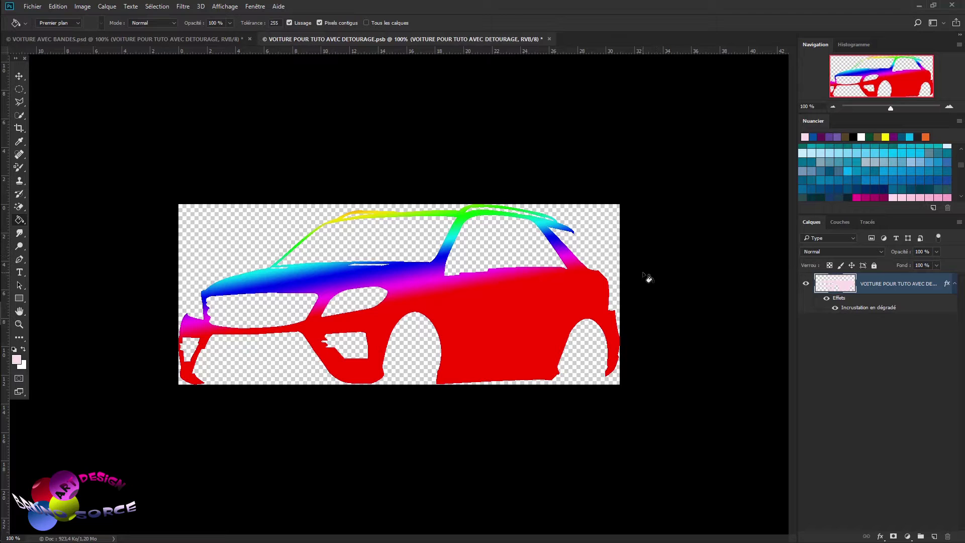
Save the silhouette, check the car photo's rainbow colouring, and return to the .psb document.
{"action": "key", "text": "ctrl+s"}
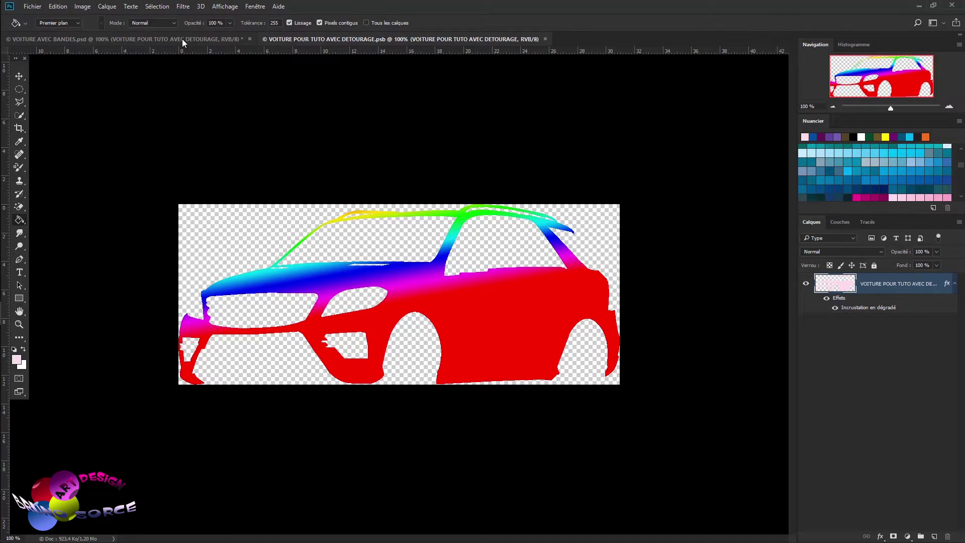
{"action": "left_click", "coordinate": [182, 39]}
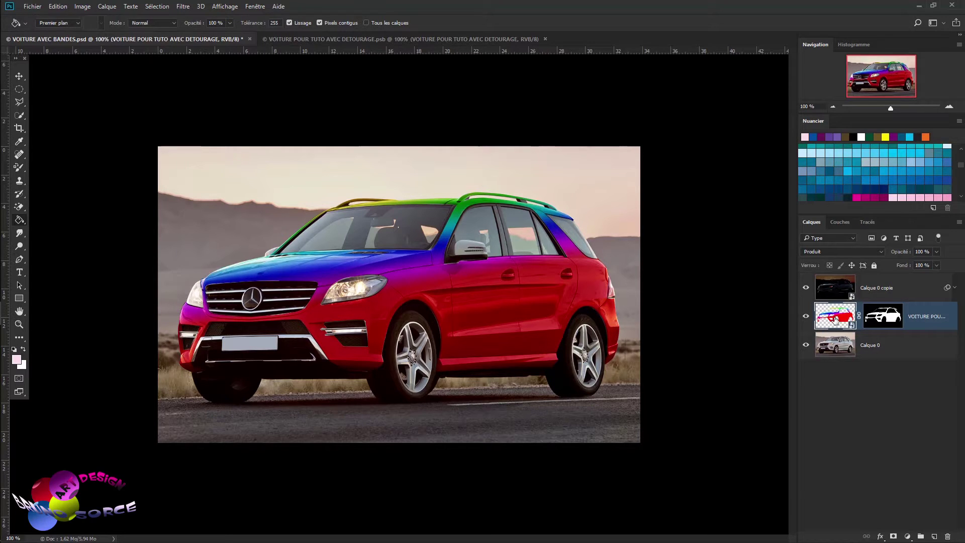
{"action": "left_click", "coordinate": [357, 39]}
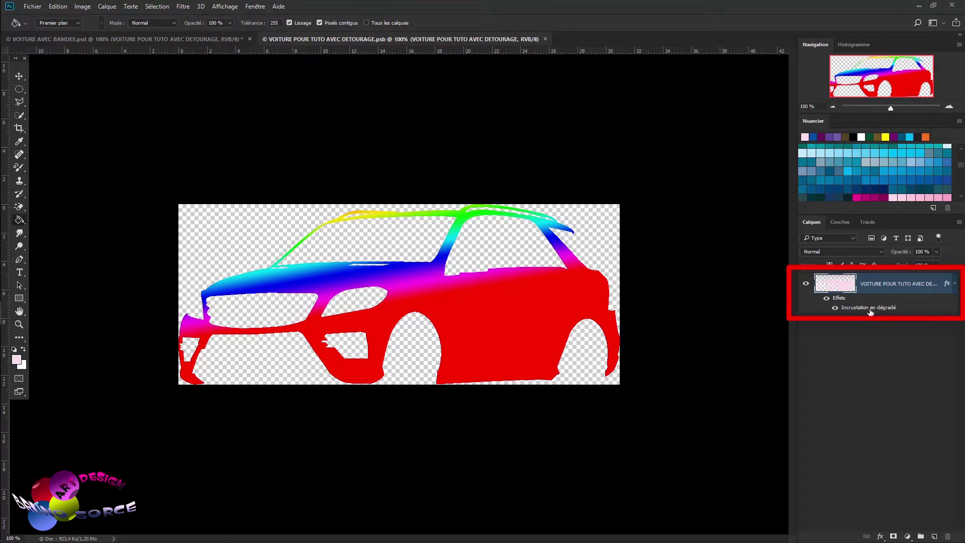
Drag the rainbow gradient overlay lower on the car and bring up its gradient colours.
{"action": "double_click", "coordinate": [867, 308]}
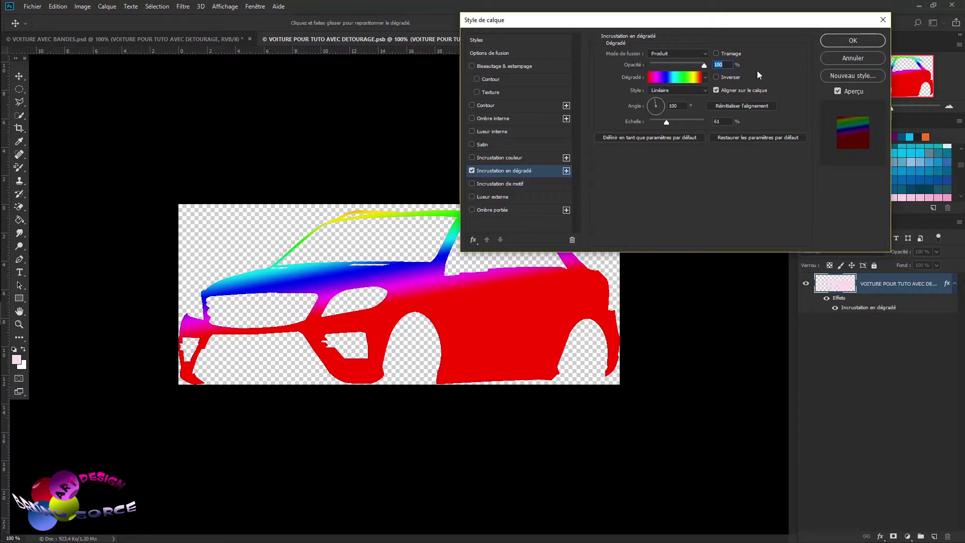
{"action": "mouse_move", "coordinate": [419, 279]}
{"action": "left_mouse_down"}
{"action": "mouse_move", "coordinate": [442, 344]}
{"action": "mouse_move", "coordinate": [435, 334]}
{"action": "left_mouse_up"}
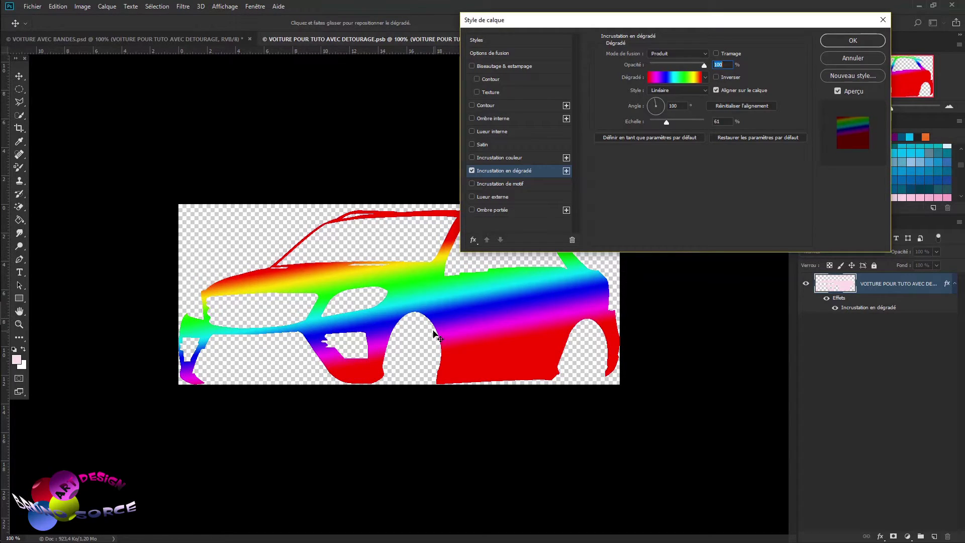
{"action": "left_click", "coordinate": [677, 78]}
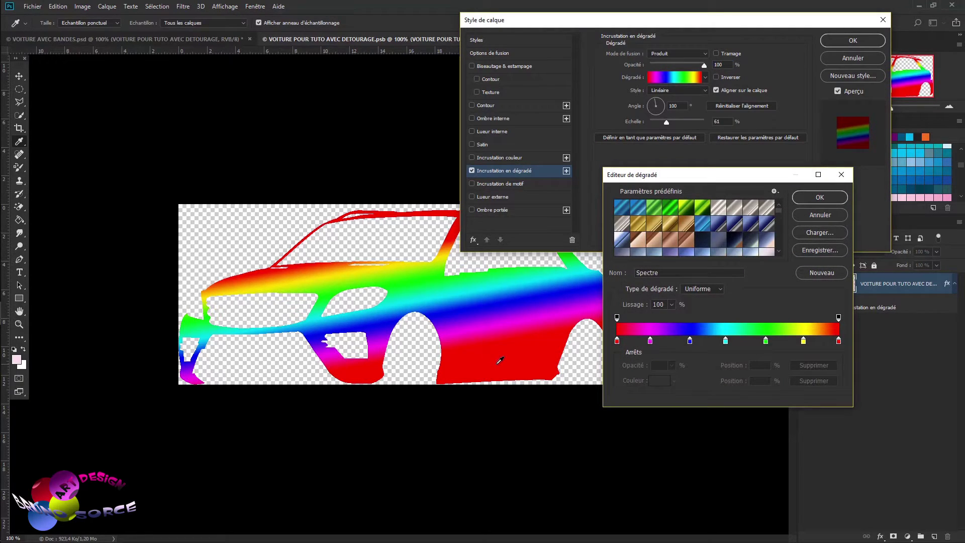
Set the gradient's end stop to dark red 3c0101 and its start stop to yellow.
{"action": "left_click", "coordinate": [839, 342]}
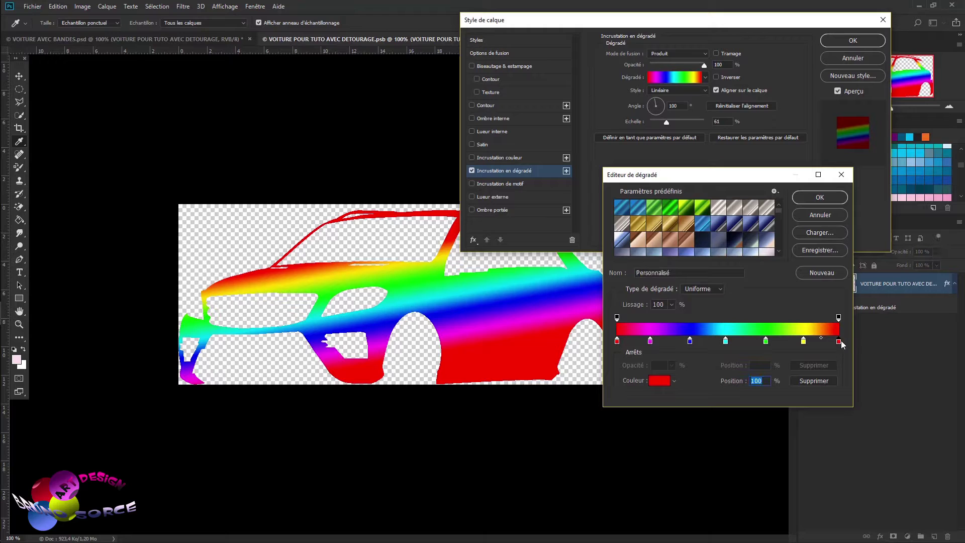
{"action": "left_click", "coordinate": [660, 382]}
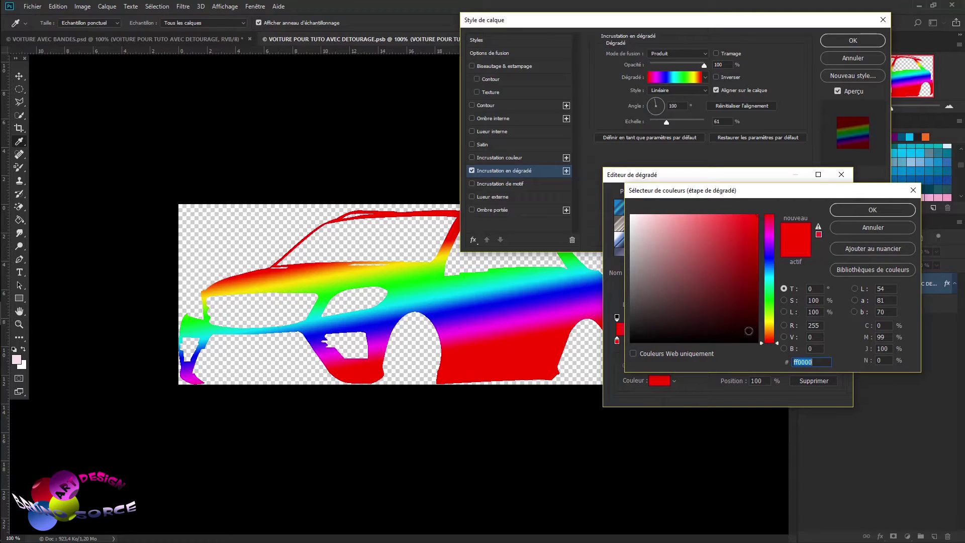
{"action": "left_click", "coordinate": [756, 312]}
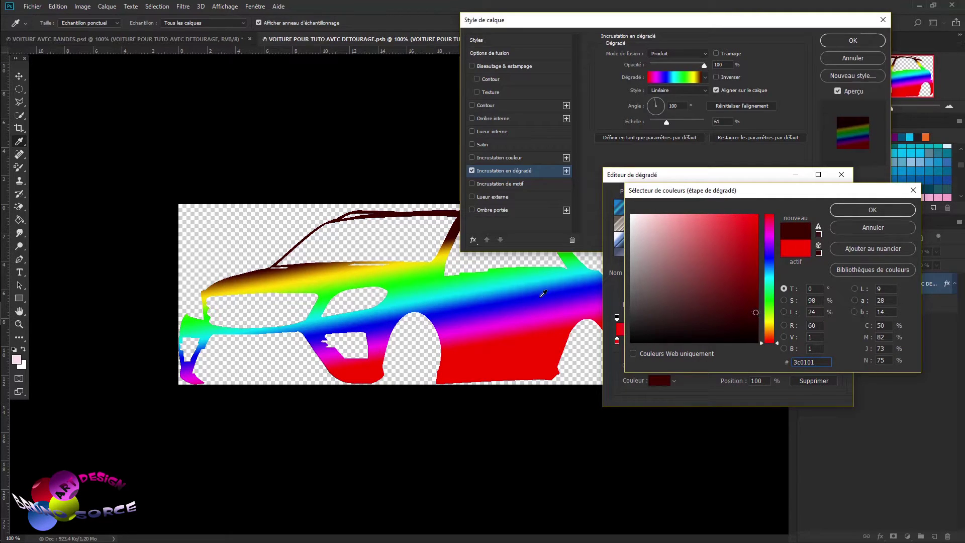
{"action": "left_click", "coordinate": [754, 280]}
{"action": "left_click", "coordinate": [897, 210]}
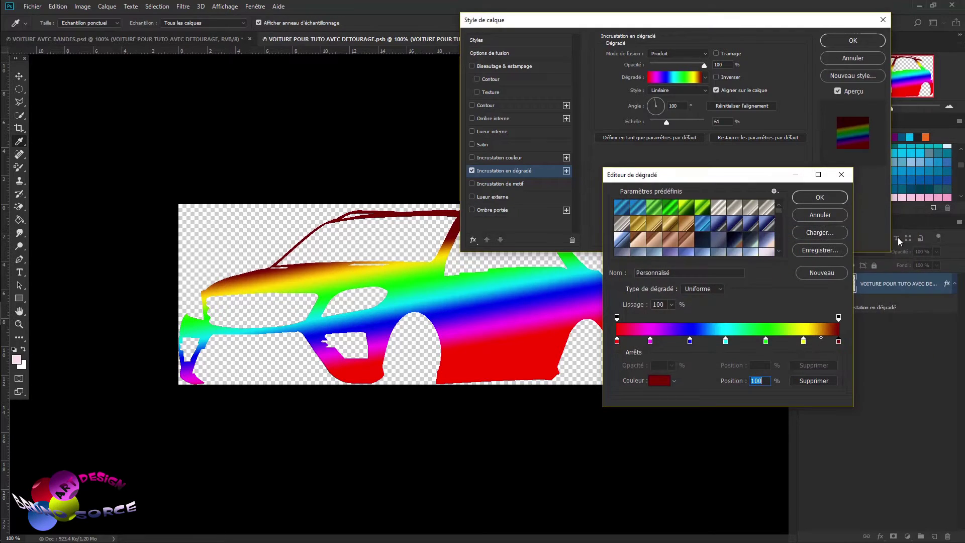
{"action": "left_click", "coordinate": [617, 342]}
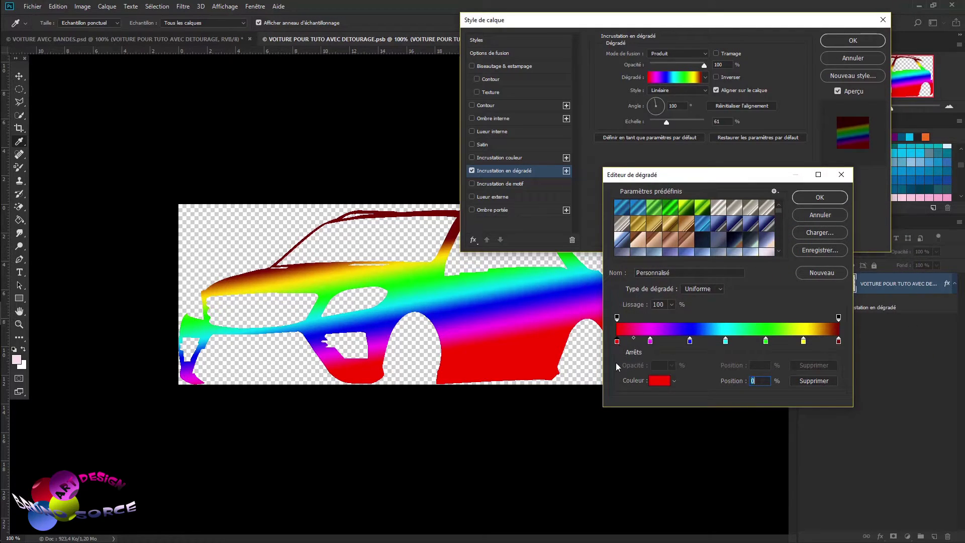
{"action": "left_click", "coordinate": [660, 381]}
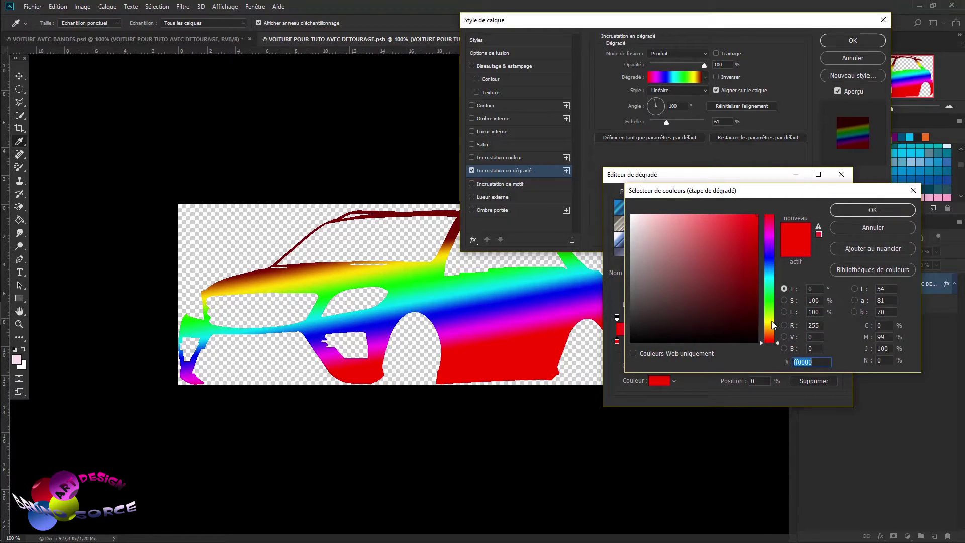
{"action": "left_click", "coordinate": [771, 322]}
{"action": "key", "text": "Return"}
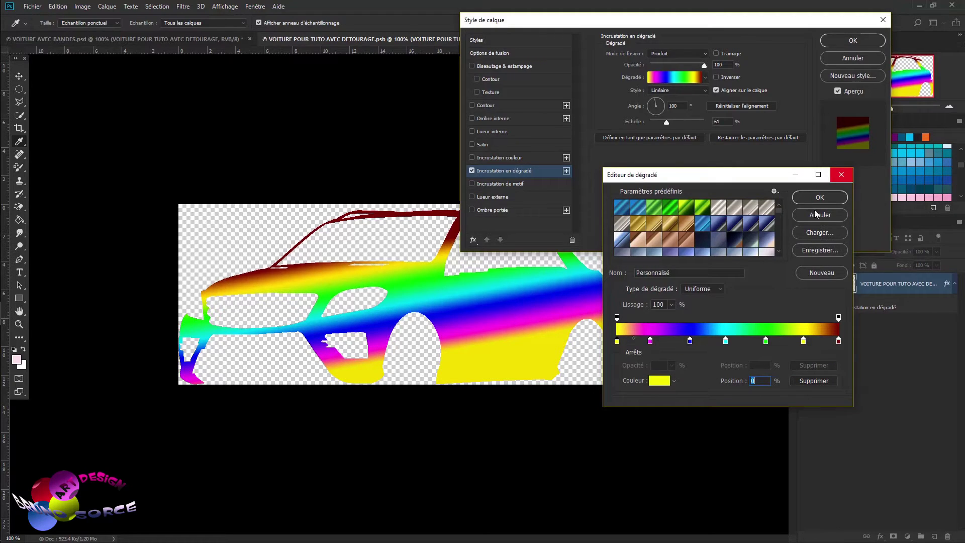
{"action": "left_click", "coordinate": [819, 197]}
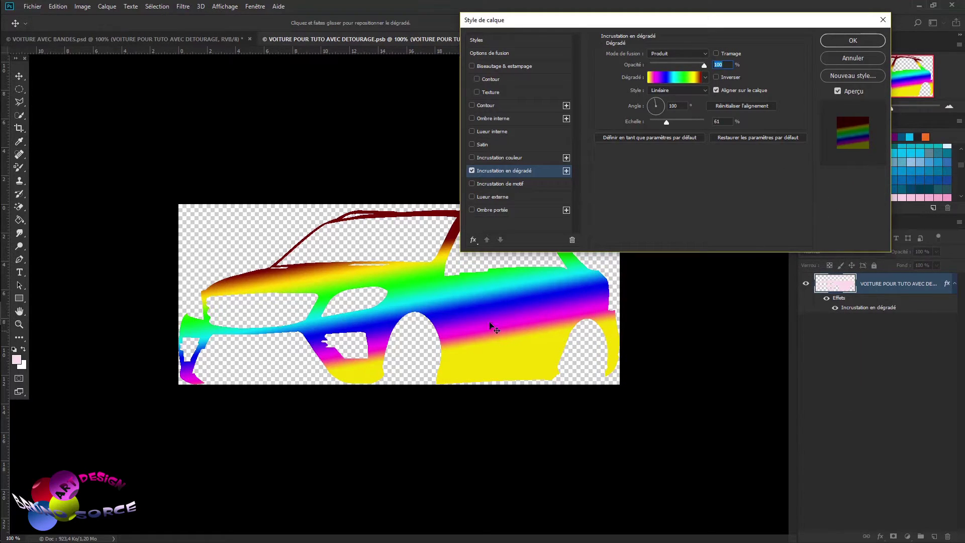
Reposition the gradient, set its angle to 100°, adjust the scale, and apply the overlay.
{"action": "mouse_move", "coordinate": [488, 307]}
{"action": "left_mouse_down"}
{"action": "mouse_move", "coordinate": [488, 332]}
{"action": "mouse_move", "coordinate": [478, 313]}
{"action": "left_mouse_up"}
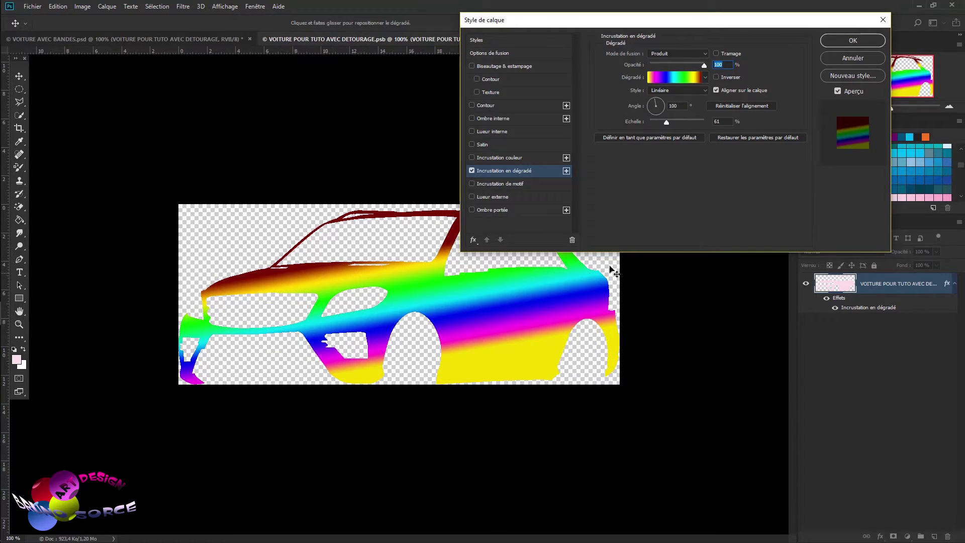
{"action": "left_click", "coordinate": [660, 108]}
{"action": "left_click", "coordinate": [655, 107]}
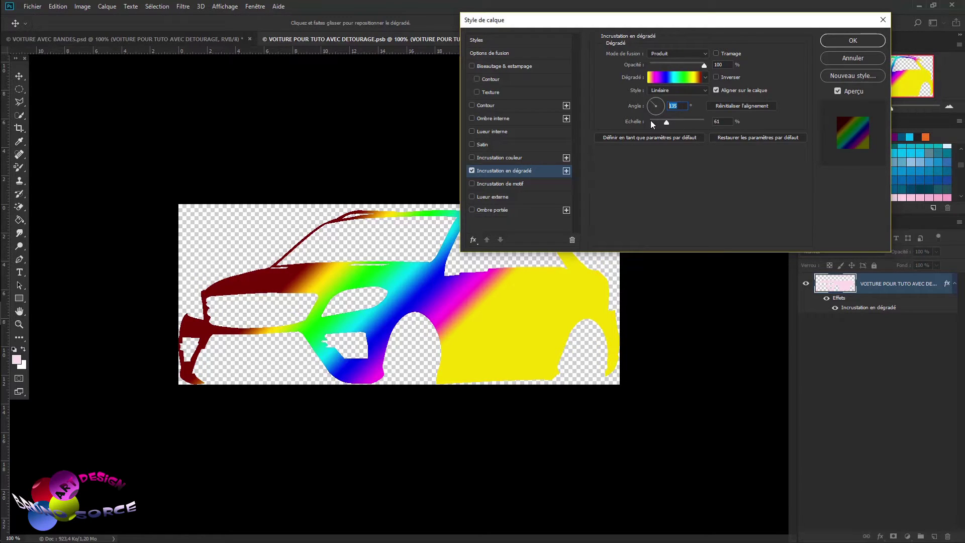
{"action": "type", "text": "100"}
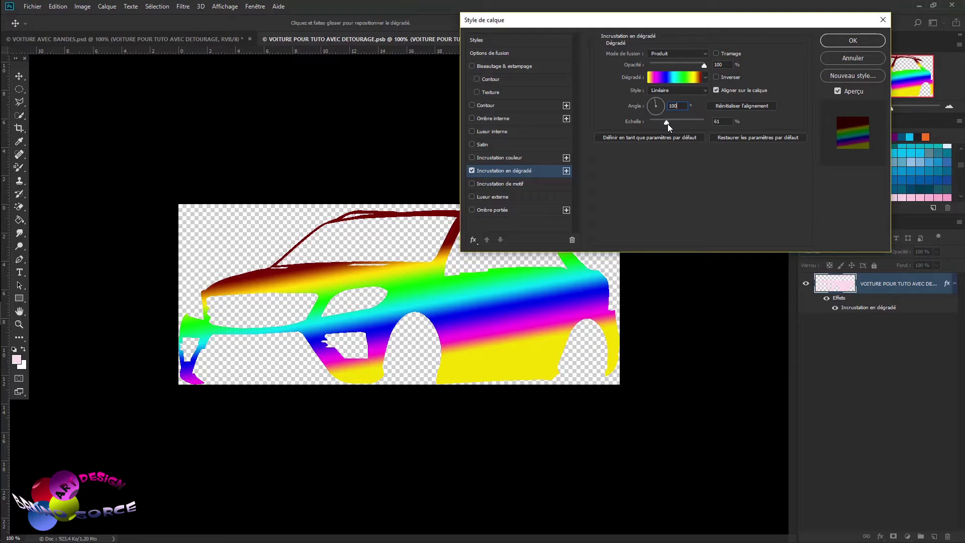
{"action": "mouse_move", "coordinate": [666, 124]}
{"action": "left_mouse_down"}
{"action": "mouse_move", "coordinate": [674, 129]}
{"action": "mouse_move", "coordinate": [656, 132]}
{"action": "mouse_move", "coordinate": [663, 137]}
{"action": "left_mouse_up"}
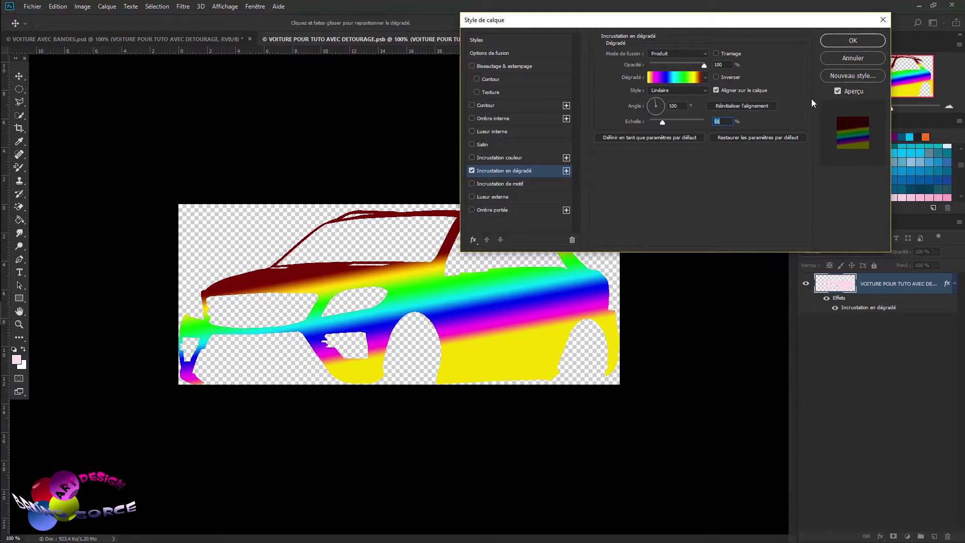
{"action": "left_click", "coordinate": [864, 44]}
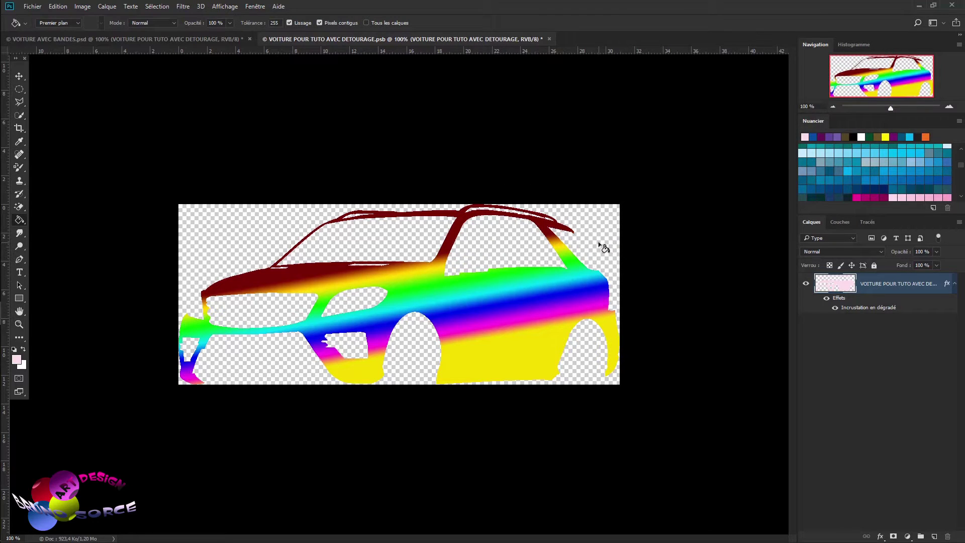
Save the smart object, check the recoloured car photo, and reopen the gradient overlay's colours.
{"action": "key", "text": "ctrl+s"}
{"action": "left_click", "coordinate": [190, 40]}
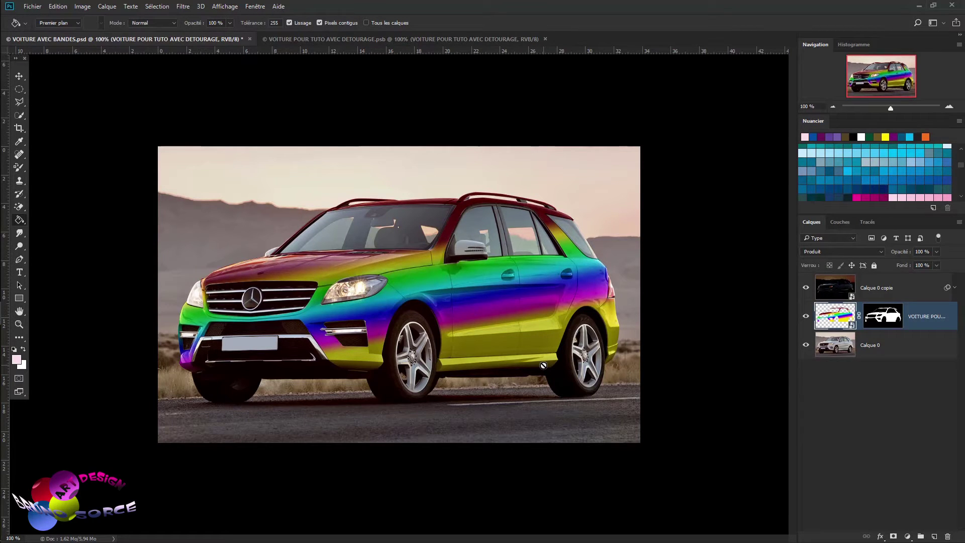
{"action": "left_click", "coordinate": [362, 40]}
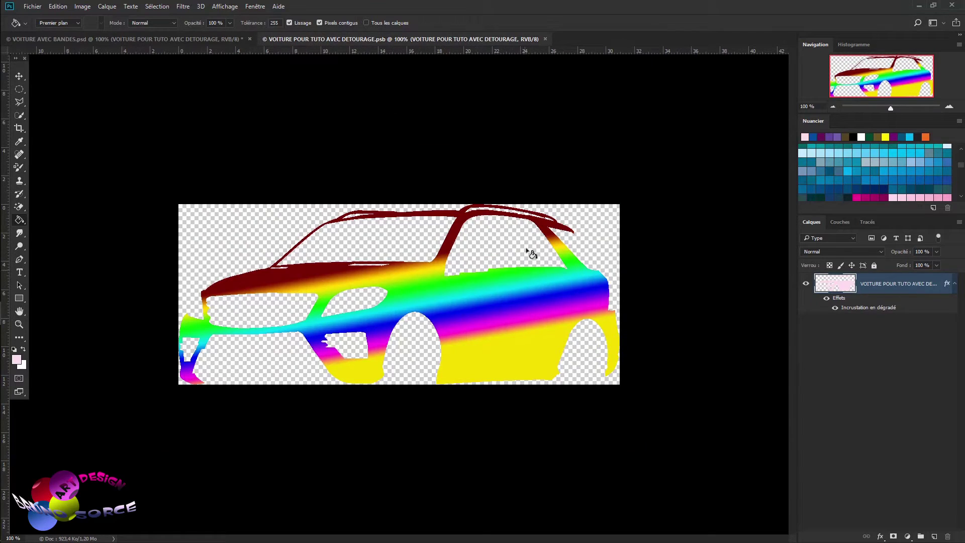
{"action": "double_click", "coordinate": [855, 308]}
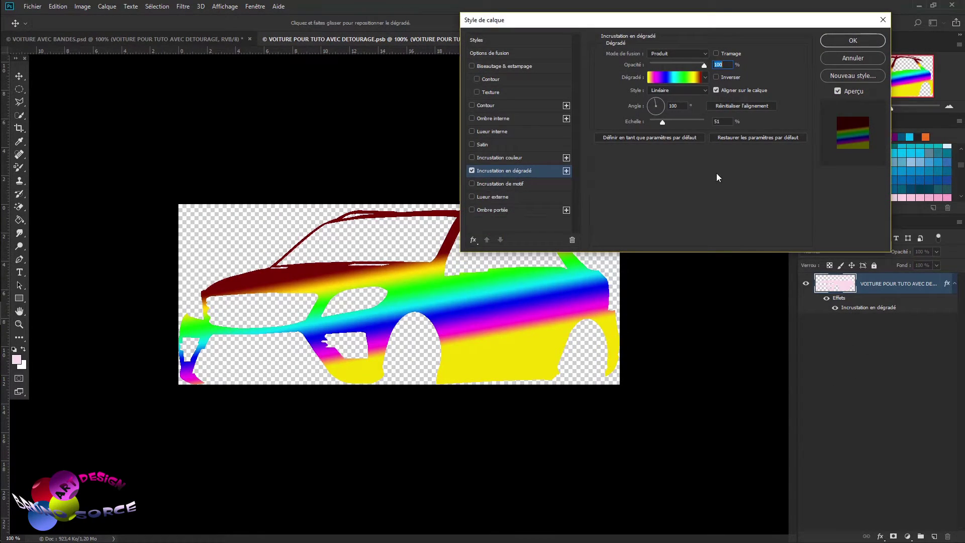
{"action": "left_click", "coordinate": [674, 77]}
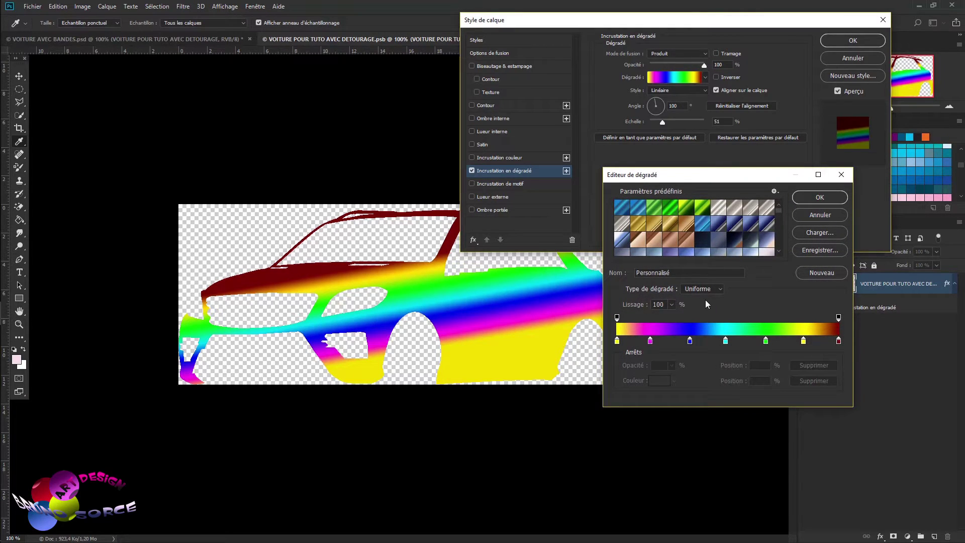
Make the gradient a Bruit noise type with roughness 100, restricted colours and transparency.
{"action": "left_click", "coordinate": [716, 288]}
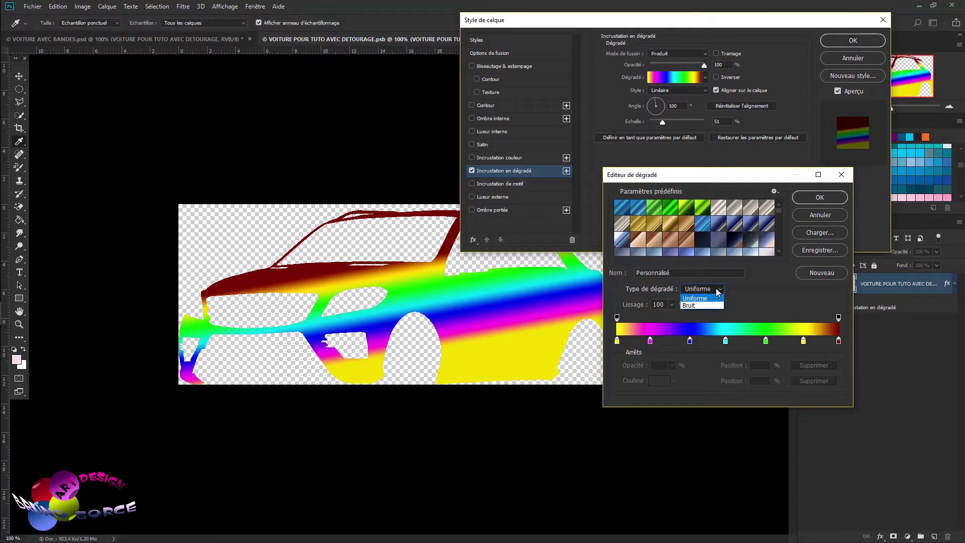
{"action": "left_click", "coordinate": [691, 305]}
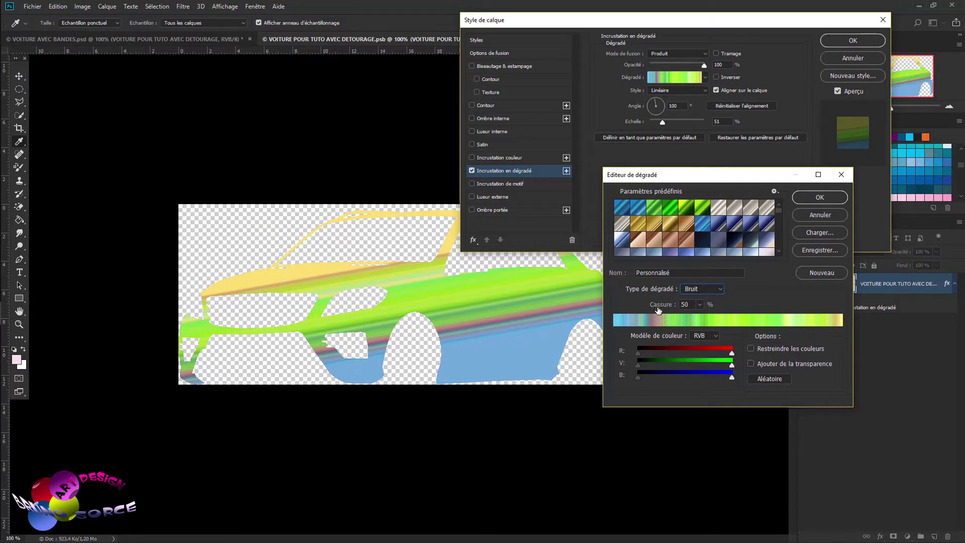
{"action": "left_click_drag", "start_coordinate": [658, 311], "coordinate": [702, 310]}
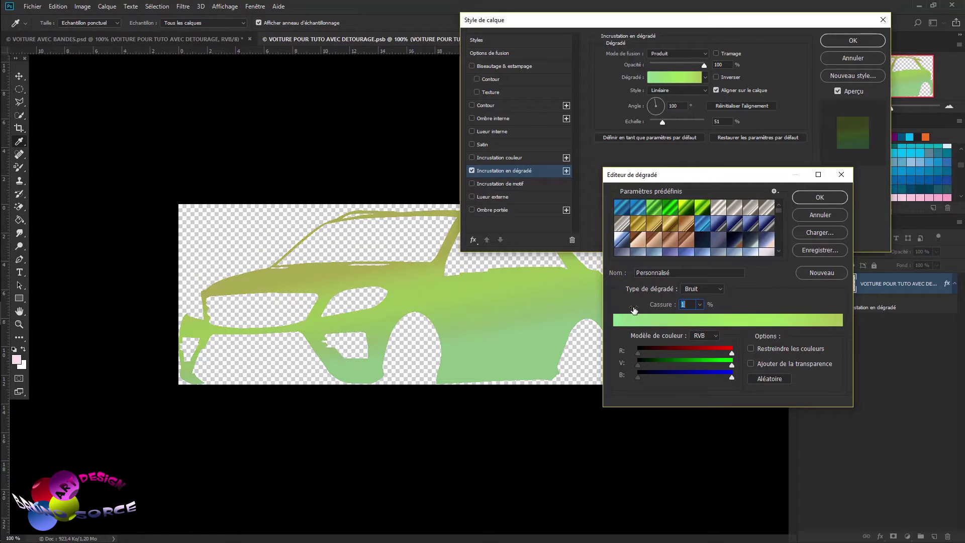
{"action": "left_click", "coordinate": [712, 317]}
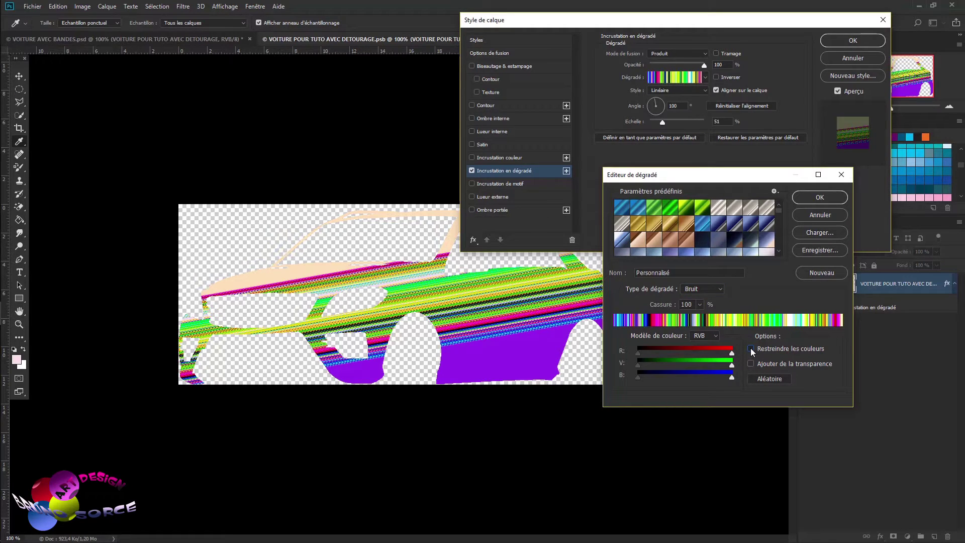
{"action": "left_click", "coordinate": [751, 349]}
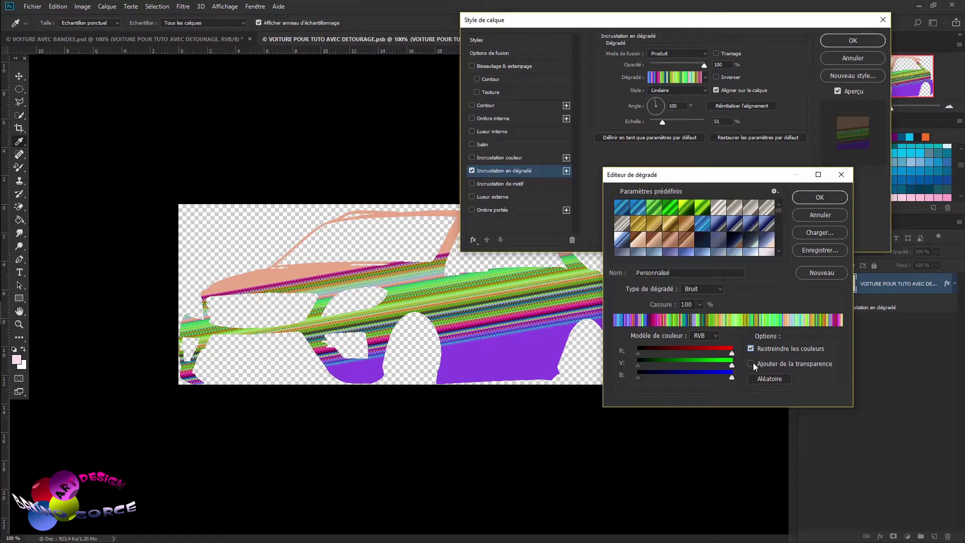
{"action": "left_click", "coordinate": [752, 363]}
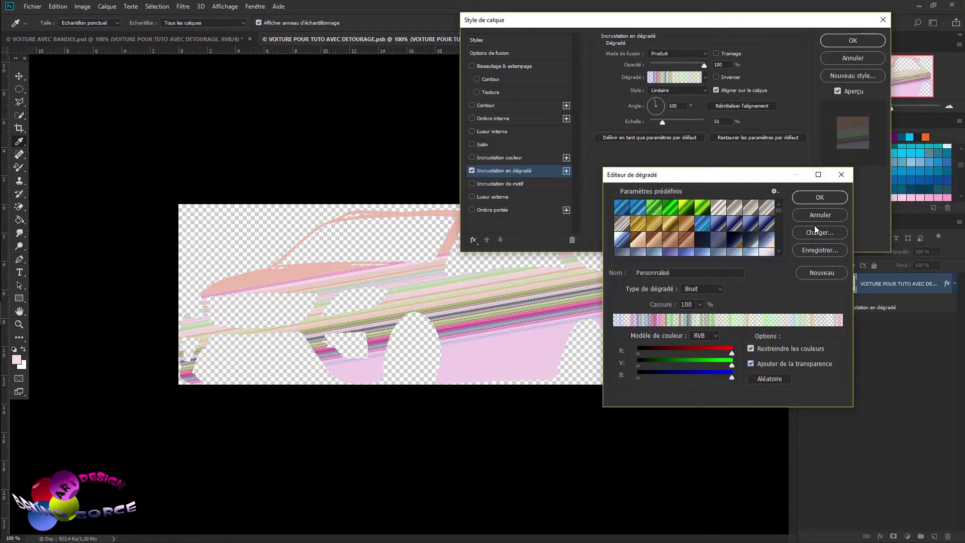
{"action": "left_click", "coordinate": [820, 197]}
Apply and save the noise overlay, check the striped car photo, then reopen the overlay settings.
{"action": "key", "text": "g"}
{"action": "left_click", "coordinate": [845, 41]}
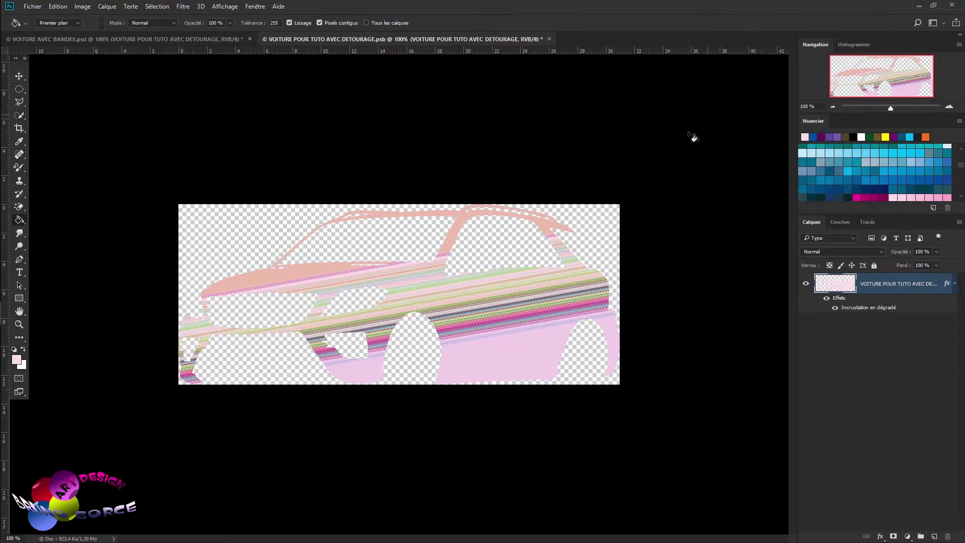
{"action": "key", "text": "ctrl+s"}
{"action": "left_click", "coordinate": [226, 41]}
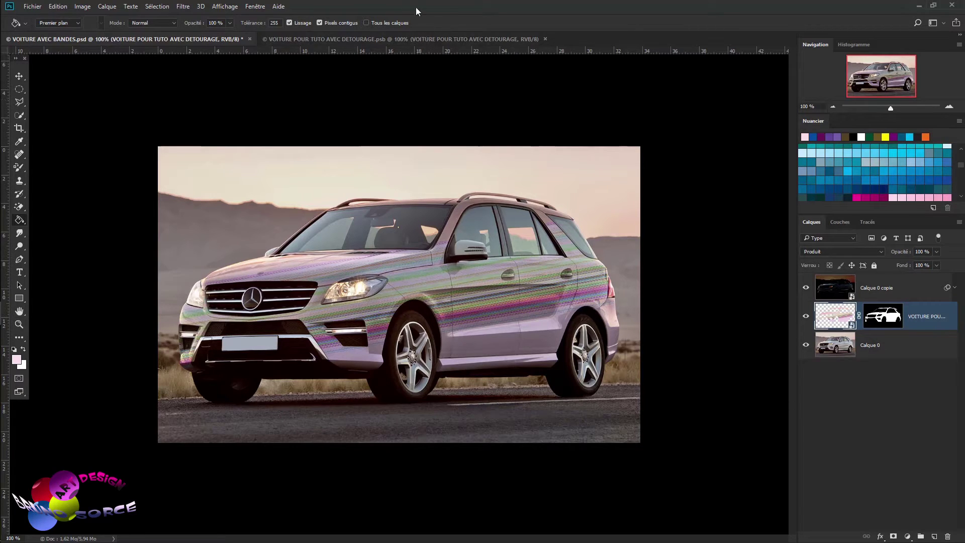
{"action": "left_click", "coordinate": [413, 40]}
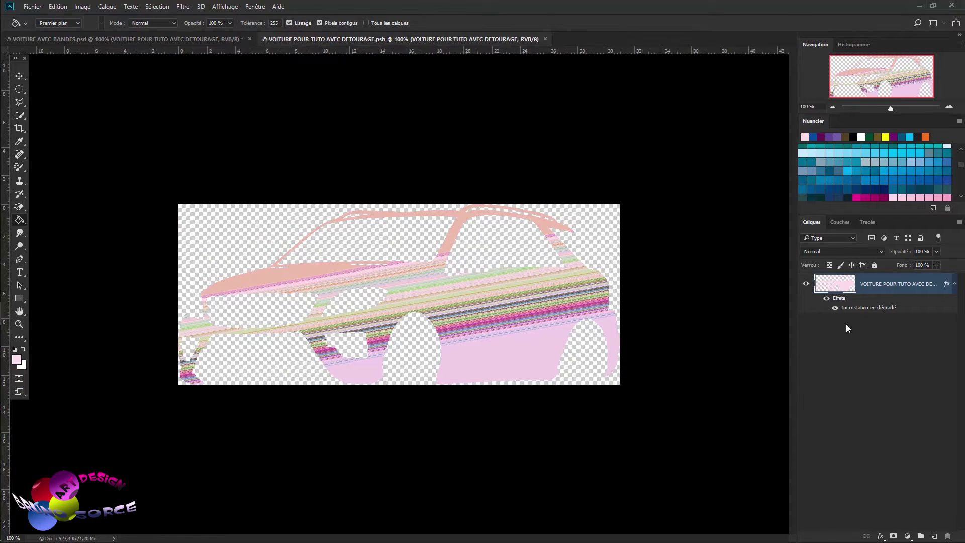
{"action": "double_click", "coordinate": [867, 308]}
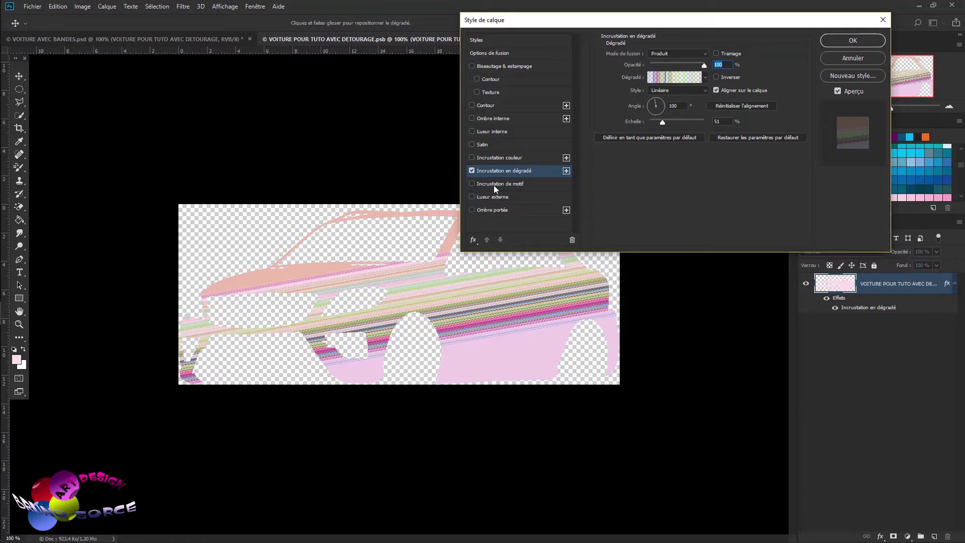
Swap the gradient overlay for a flower pattern overlay in Produit mode, shrunk to 39% scale.
{"action": "left_click", "coordinate": [472, 171]}
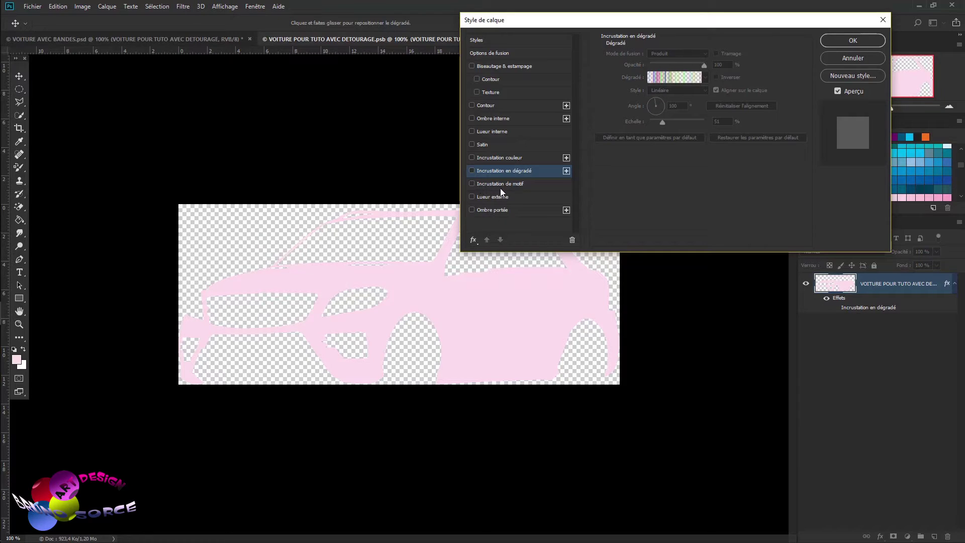
{"action": "left_click", "coordinate": [472, 184]}
{"action": "left_click", "coordinate": [493, 186]}
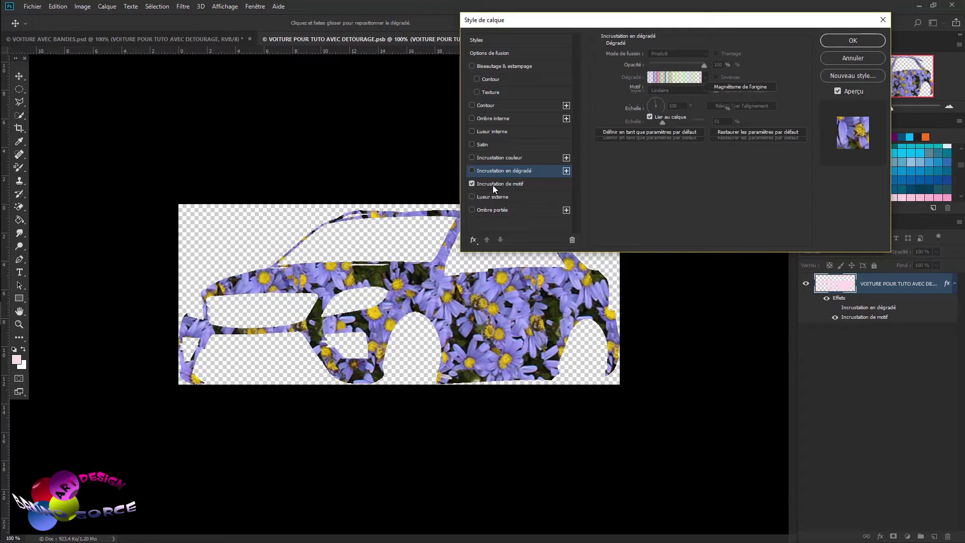
{"action": "left_click", "coordinate": [472, 183]}
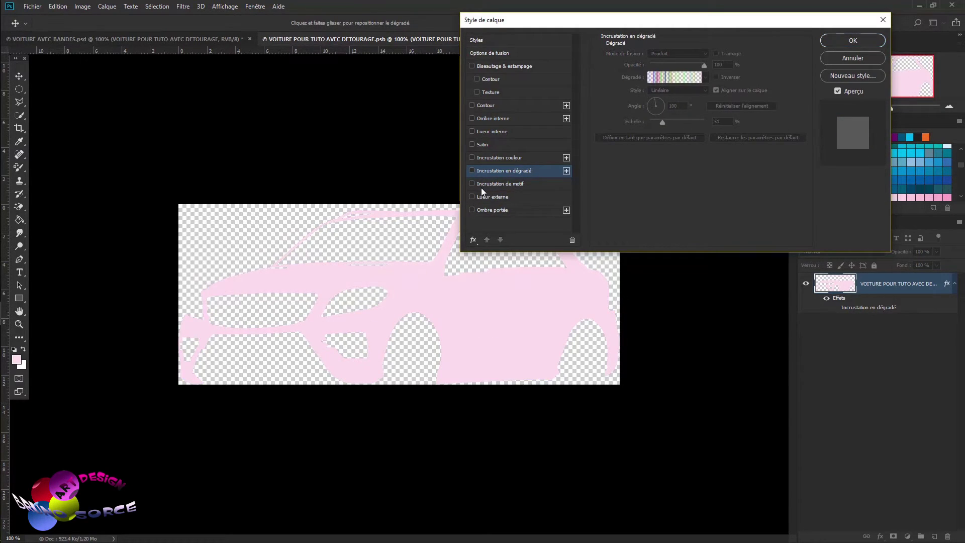
{"action": "left_click", "coordinate": [500, 185]}
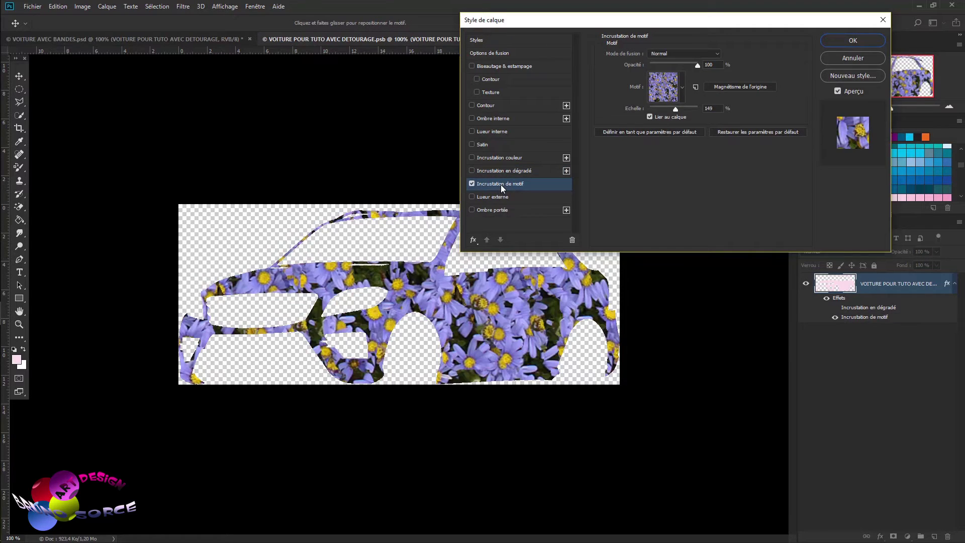
{"action": "left_click", "coordinate": [681, 54]}
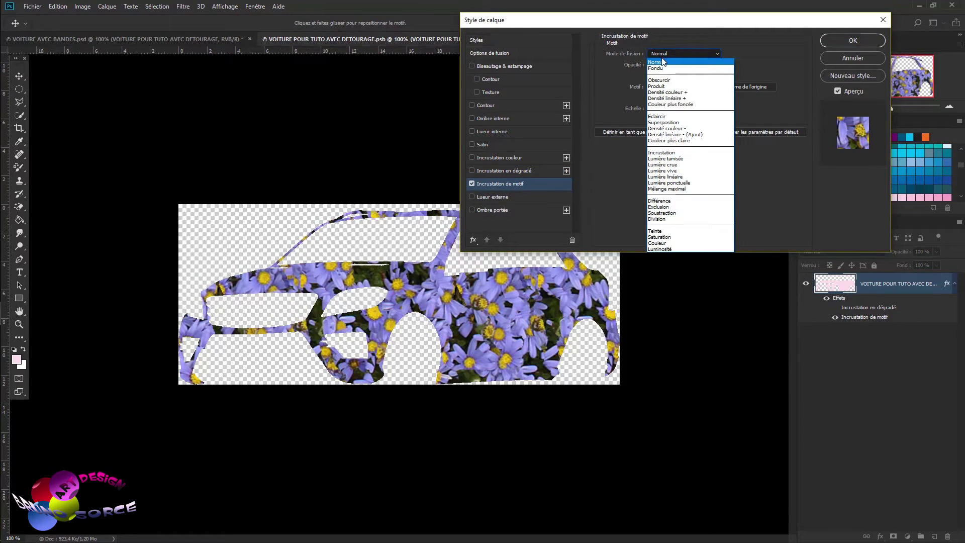
{"action": "left_click", "coordinate": [661, 87]}
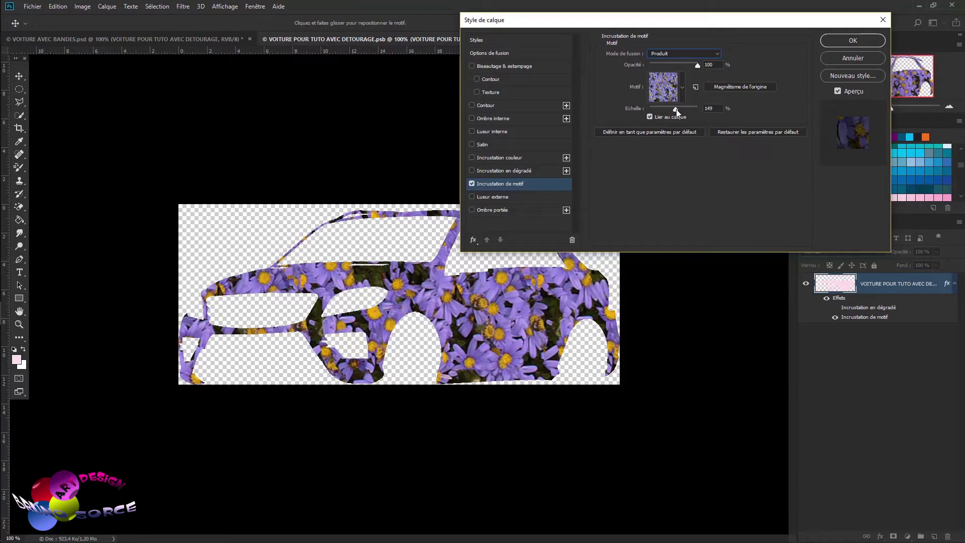
{"action": "mouse_move", "coordinate": [676, 110]}
{"action": "left_mouse_down"}
{"action": "mouse_move", "coordinate": [660, 109]}
{"action": "mouse_move", "coordinate": [680, 113]}
{"action": "mouse_move", "coordinate": [667, 114]}
{"action": "left_mouse_up"}
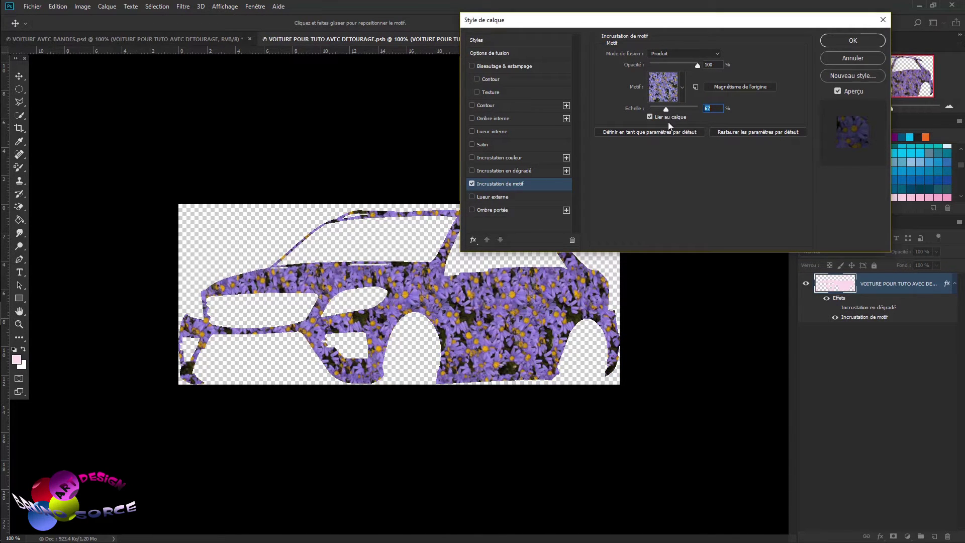
Load the Motifs du Web pattern set and fill the car with its fine black-and-white checker.
{"action": "left_click", "coordinate": [682, 88]}
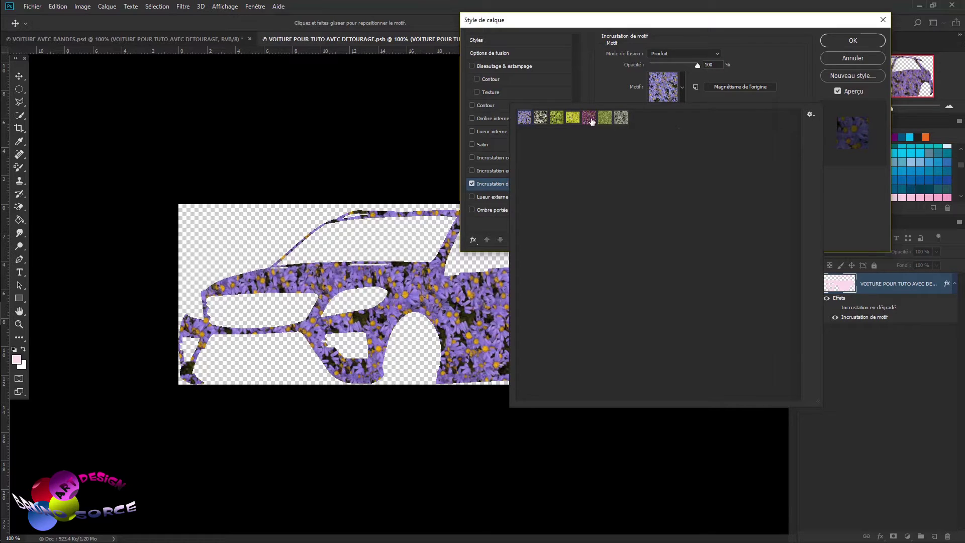
{"action": "left_click", "coordinate": [810, 116]}
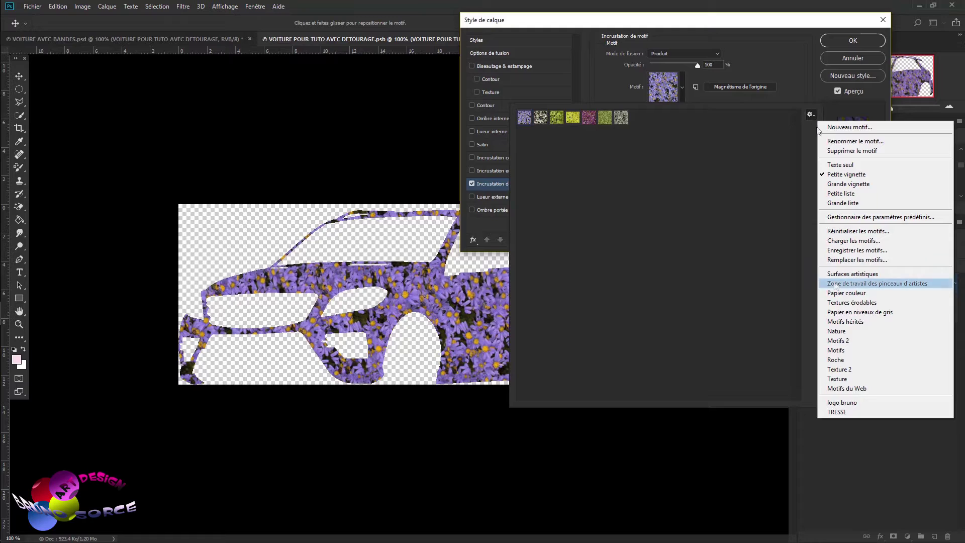
{"action": "left_click", "coordinate": [842, 388]}
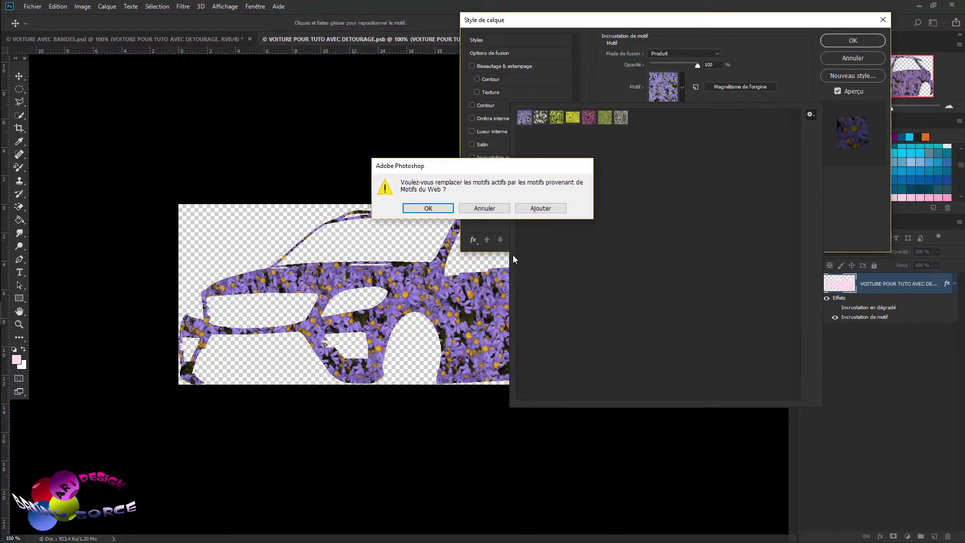
{"action": "left_click", "coordinate": [428, 208]}
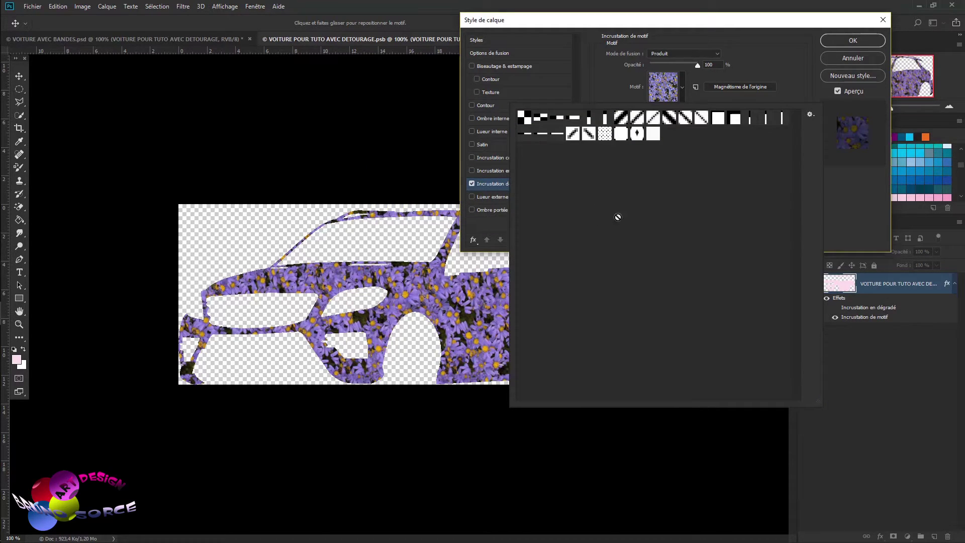
{"action": "left_click", "coordinate": [526, 118]}
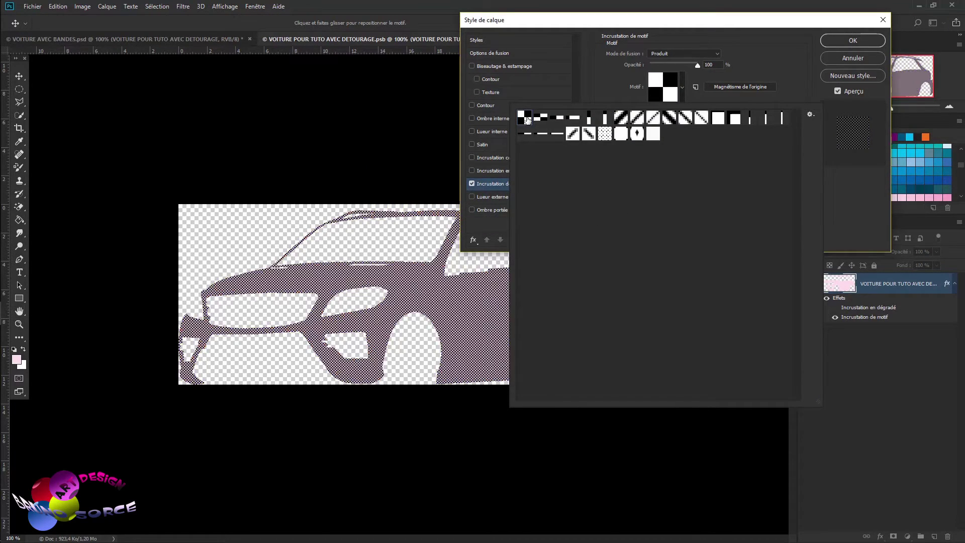
{"action": "left_click", "coordinate": [795, 74]}
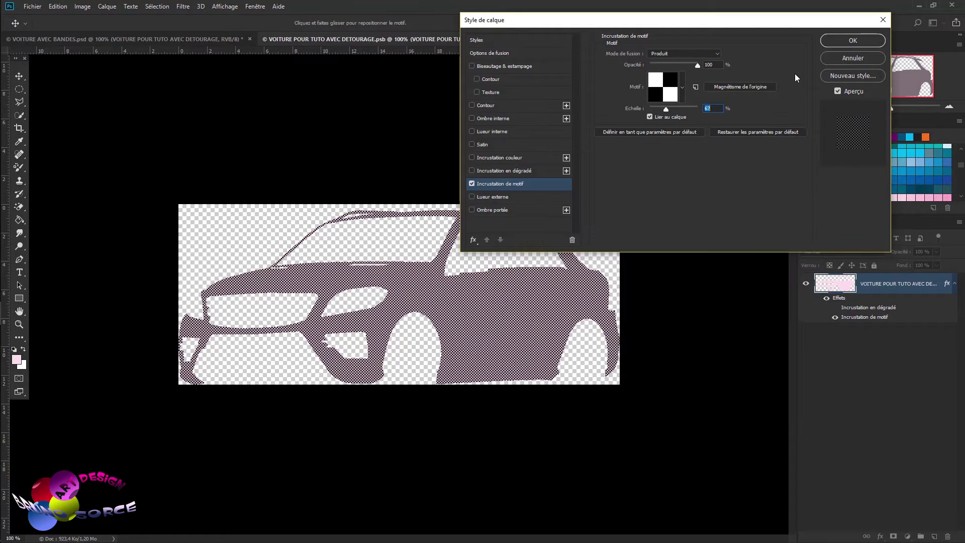
Scale the checker pattern to 303% and add a uniform (Solid) rainbow gradient overlay on top.
{"action": "mouse_move", "coordinate": [667, 110]}
{"action": "left_mouse_down"}
{"action": "mouse_move", "coordinate": [688, 117]}
{"action": "mouse_move", "coordinate": [680, 119]}
{"action": "left_mouse_up"}
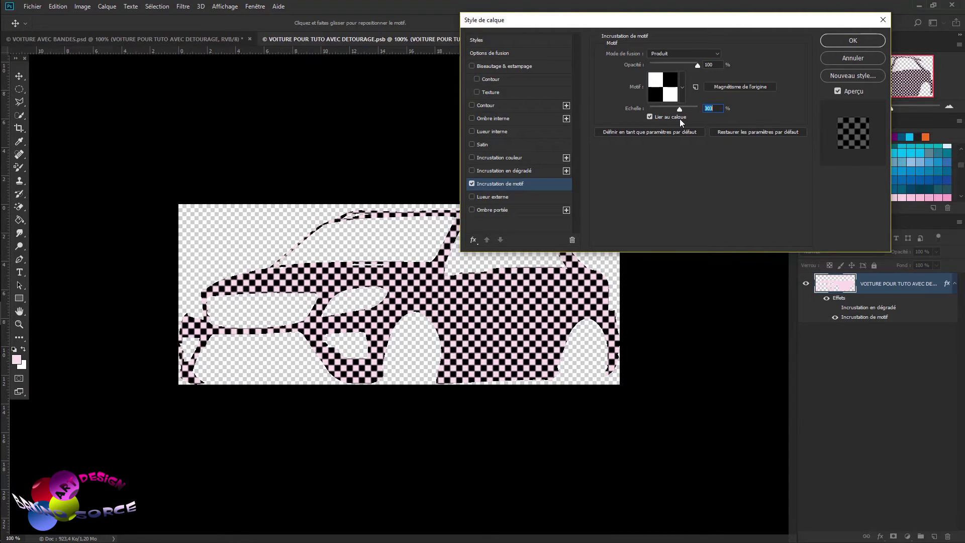
{"action": "left_click", "coordinate": [472, 171]}
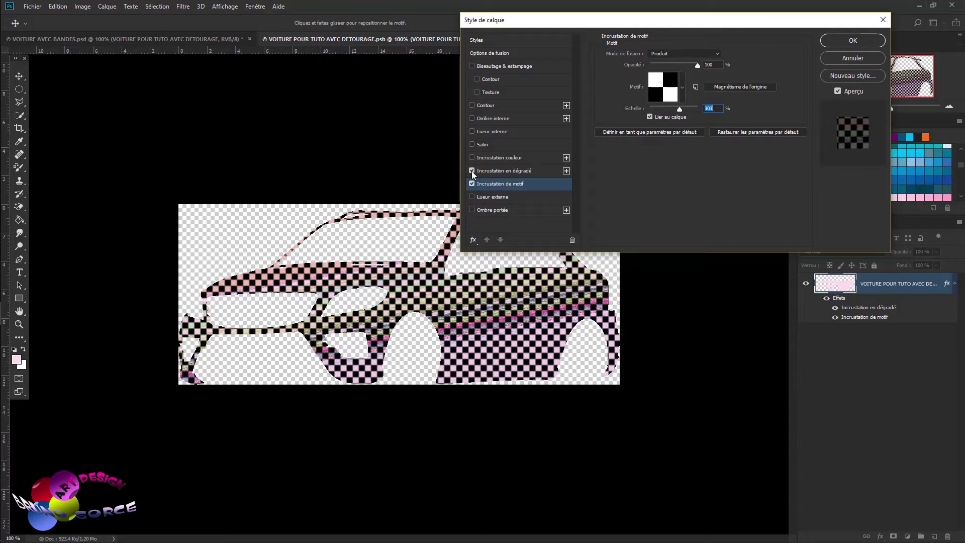
{"action": "left_click", "coordinate": [506, 171]}
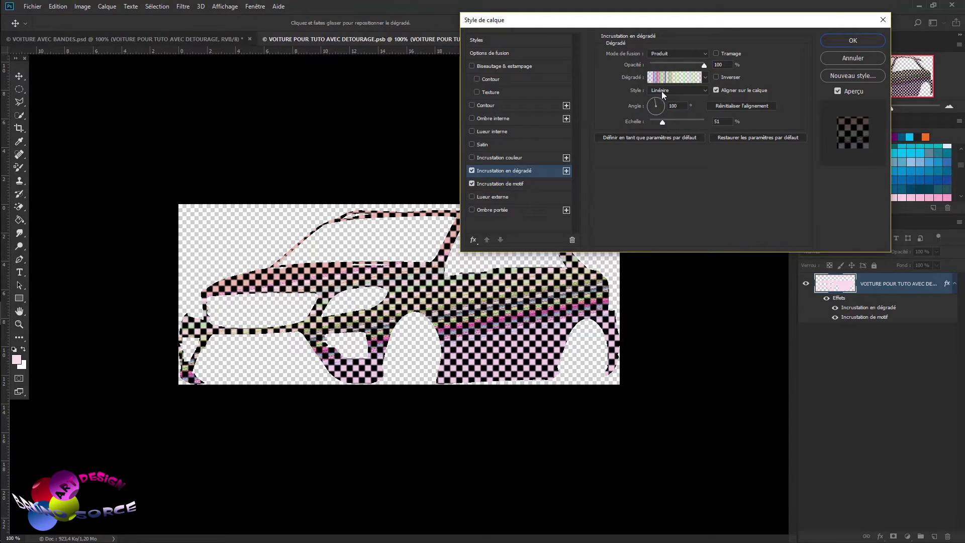
{"action": "left_click", "coordinate": [678, 80]}
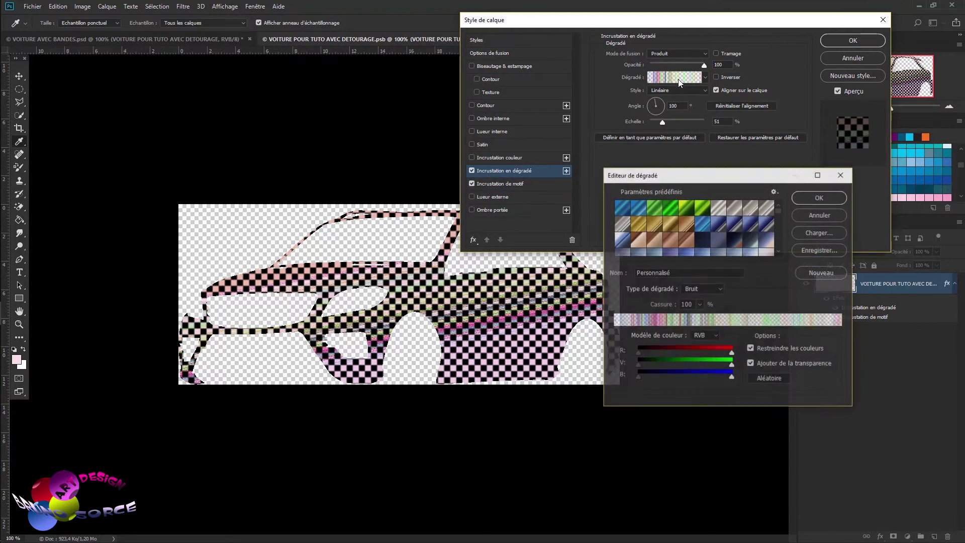
{"action": "left_click", "coordinate": [706, 289]}
{"action": "left_click", "coordinate": [702, 296]}
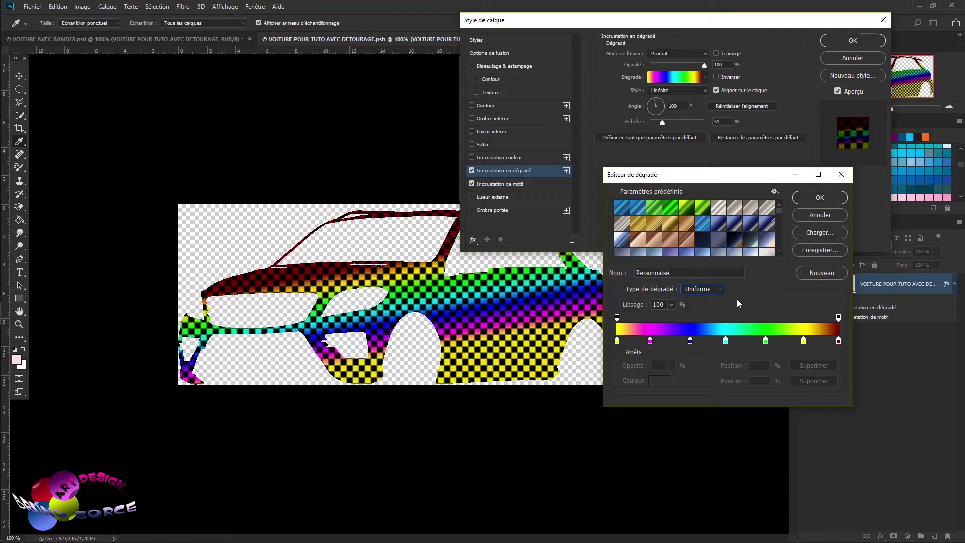
{"action": "left_click", "coordinate": [831, 198]}
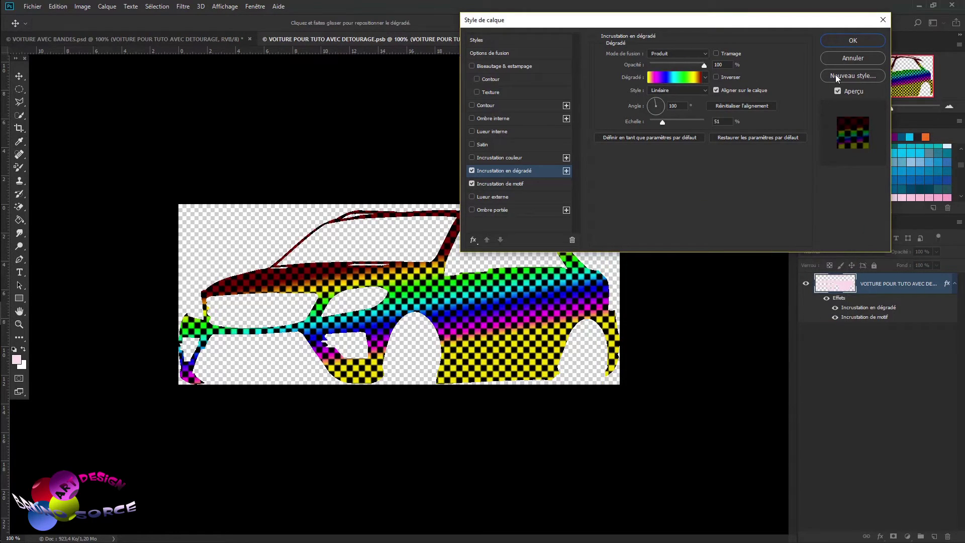
{"action": "left_click", "coordinate": [836, 40]}
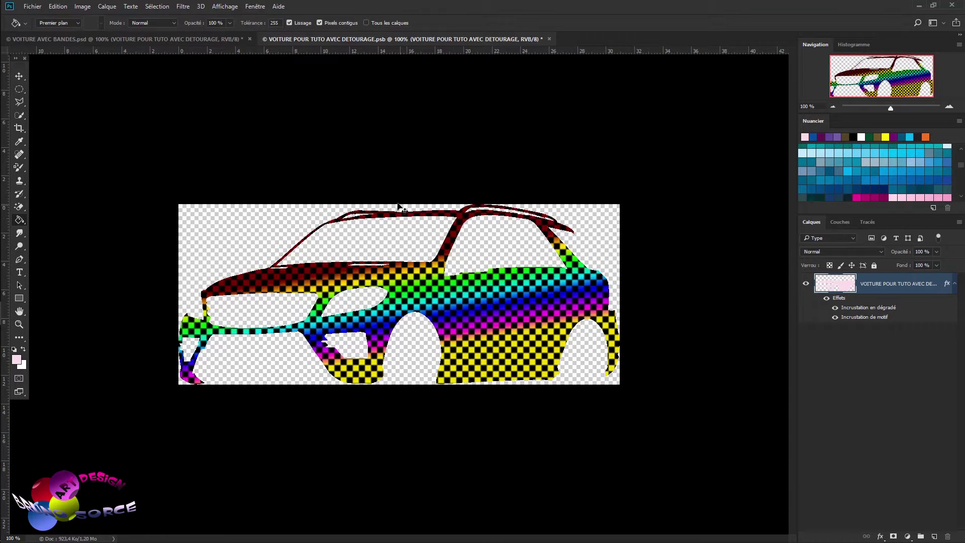
Reopen the car photo's layer style and toggle the gradient overlay off and on to compare.
{"action": "left_click", "coordinate": [202, 39]}
{"action": "double_click", "coordinate": [854, 318]}
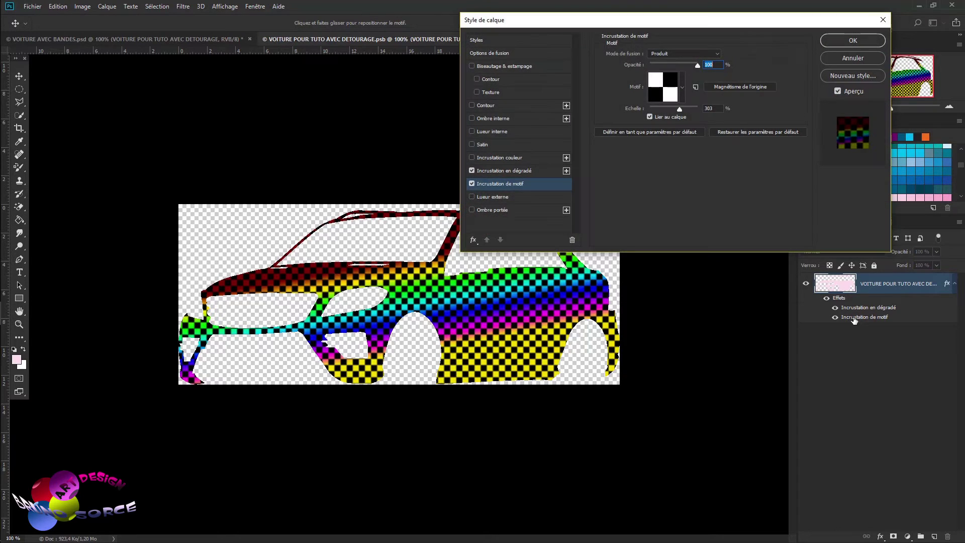
{"action": "left_click", "coordinate": [472, 170]}
{"action": "left_click", "coordinate": [472, 171]}
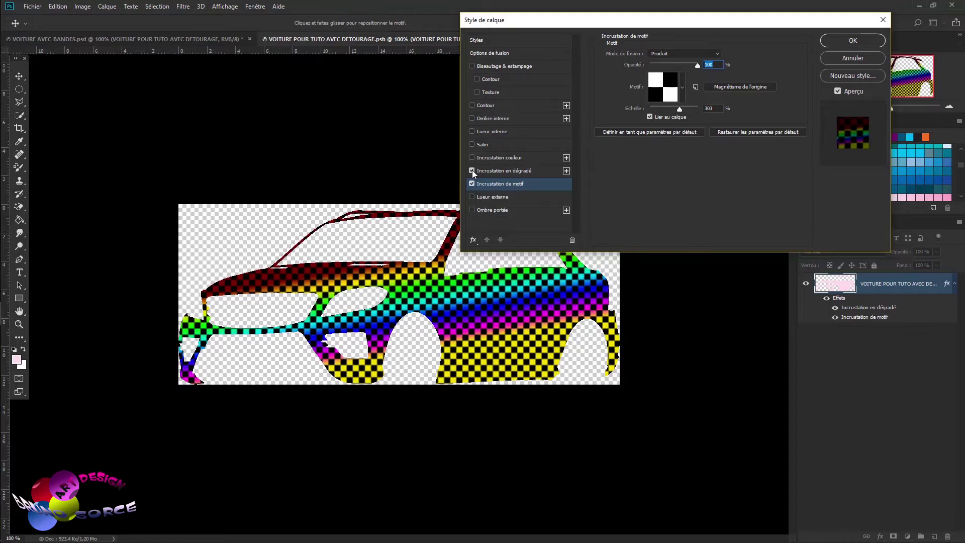
{"action": "left_click", "coordinate": [513, 171]}
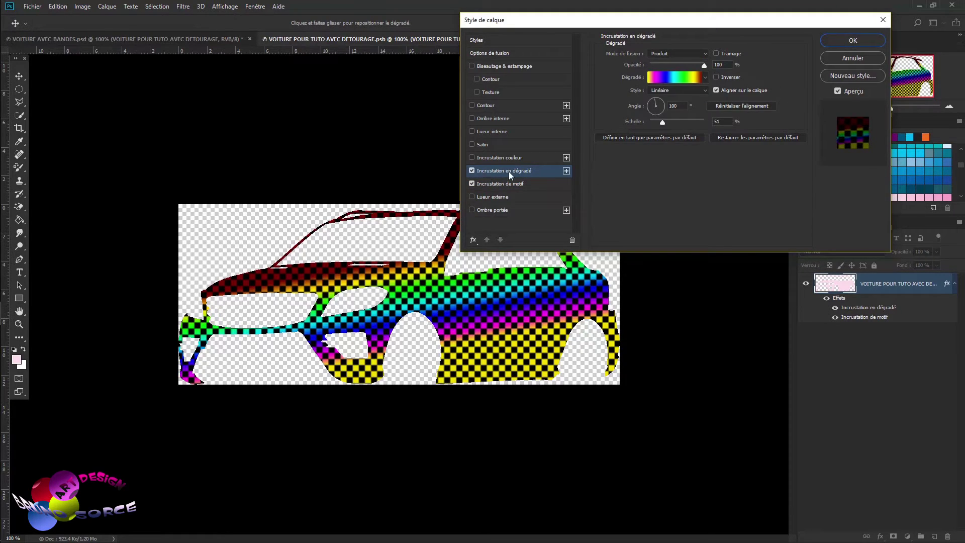
Replace the gradient with the brown-gold Dégradé Bruno preset after briefly trying Blue Rail B2.
{"action": "left_click", "coordinate": [682, 78]}
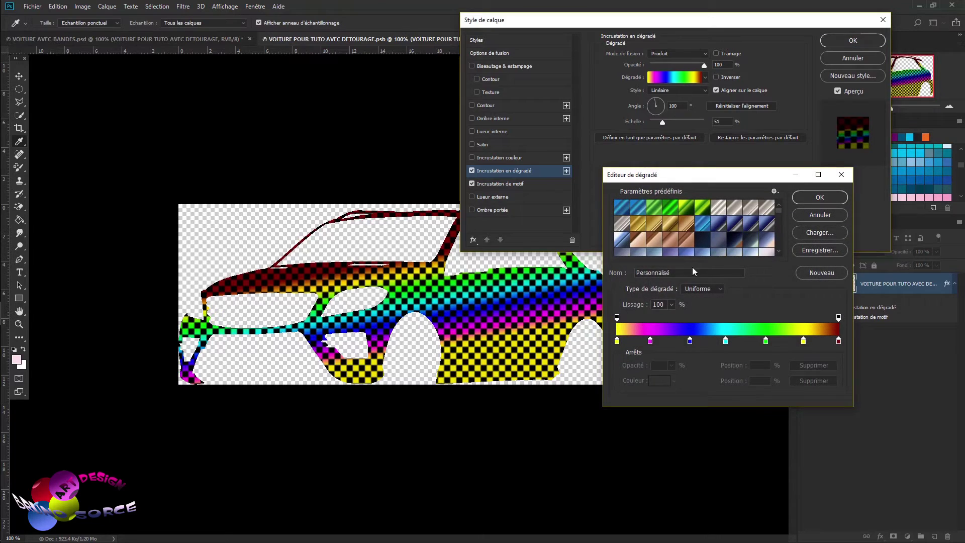
{"action": "left_click", "coordinate": [702, 229]}
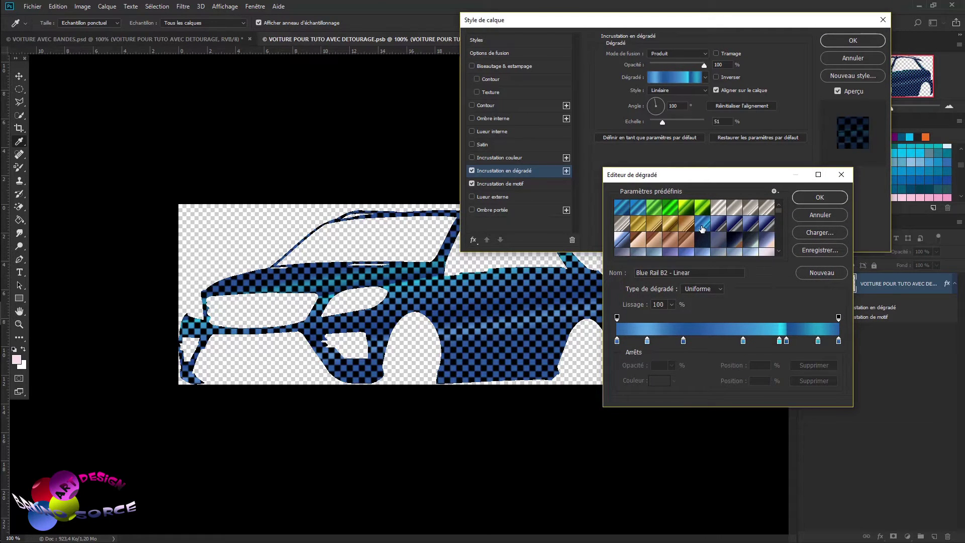
{"action": "scroll", "coordinate": [702, 229], "scroll_direction": "down", "scroll_amount": 2}
{"action": "scroll", "coordinate": [703, 232], "scroll_direction": "down", "scroll_amount": 2}
{"action": "scroll", "coordinate": [704, 235], "scroll_direction": "down", "scroll_amount": 2}
{"action": "scroll", "coordinate": [704, 238], "scroll_direction": "down", "scroll_amount": 2}
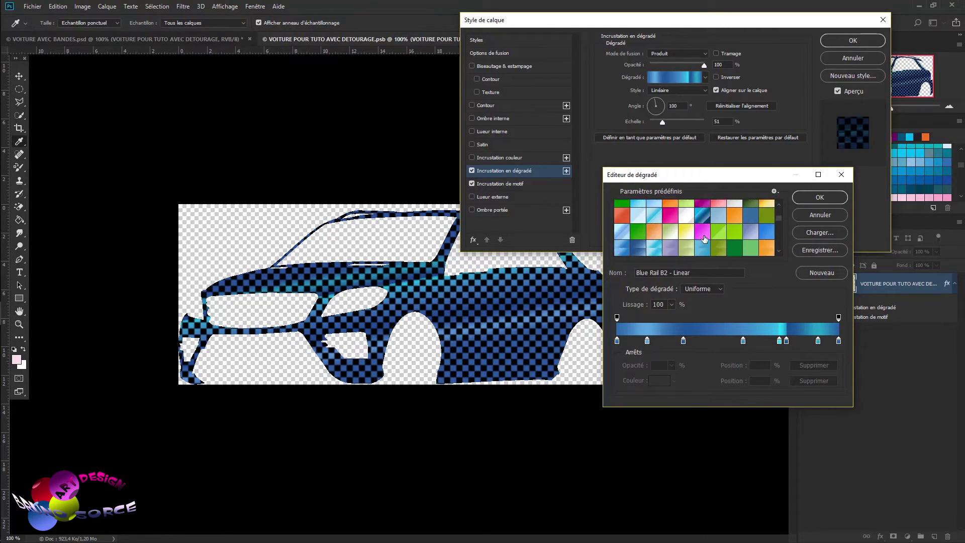
{"action": "scroll", "coordinate": [704, 238], "scroll_direction": "down", "scroll_amount": 3}
{"action": "left_click", "coordinate": [658, 210]}
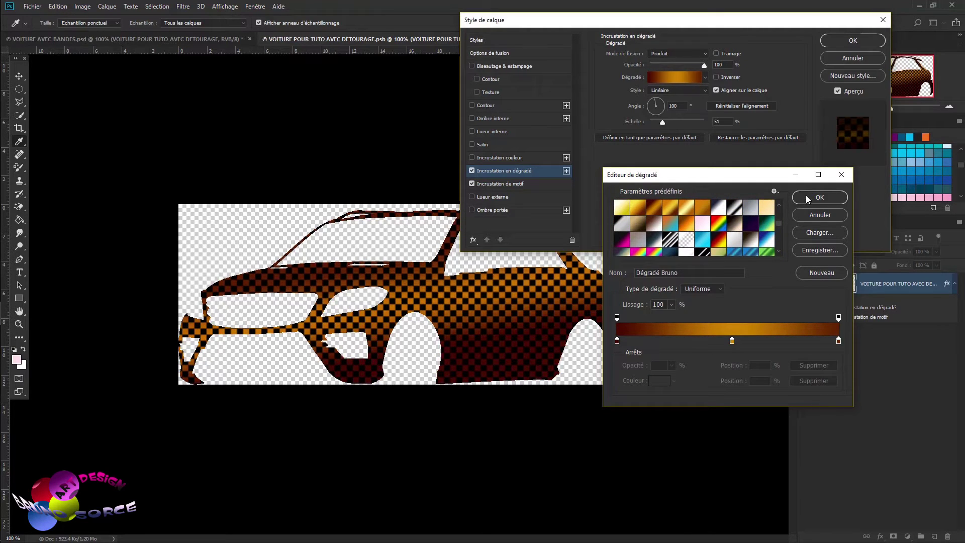
{"action": "left_click", "coordinate": [806, 197]}
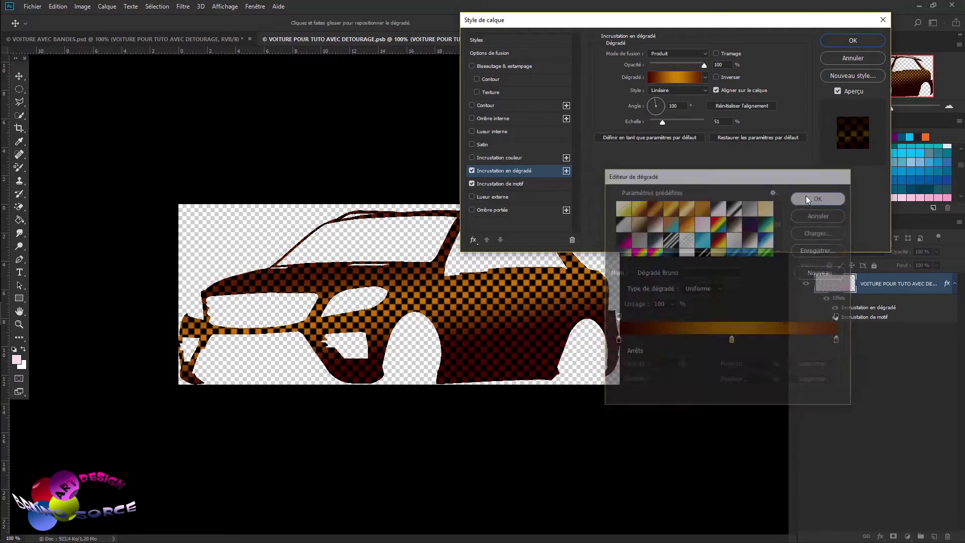
Switch the pattern overlay to diagonal stripes and apply the layer style.
{"action": "left_click", "coordinate": [502, 185]}
{"action": "left_click", "coordinate": [682, 86]}
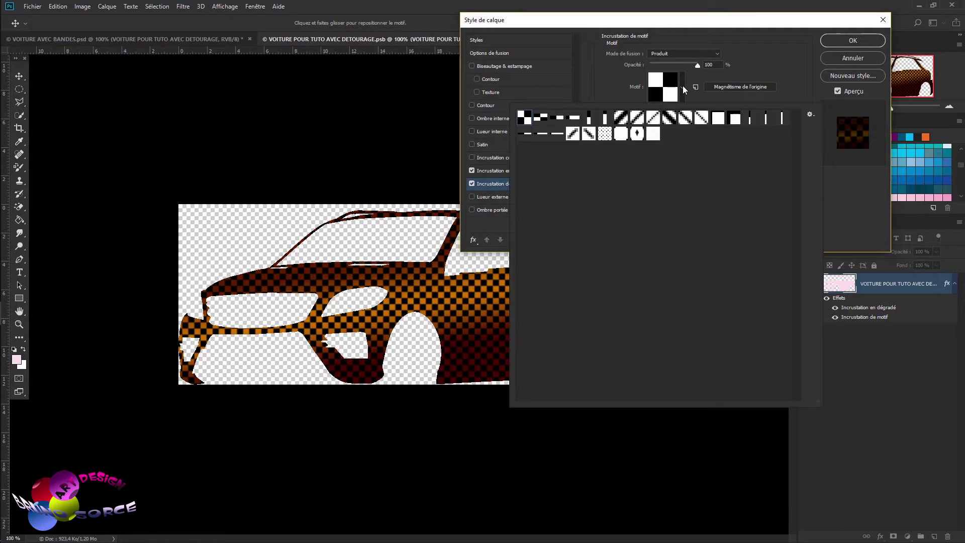
{"action": "left_click", "coordinate": [670, 118]}
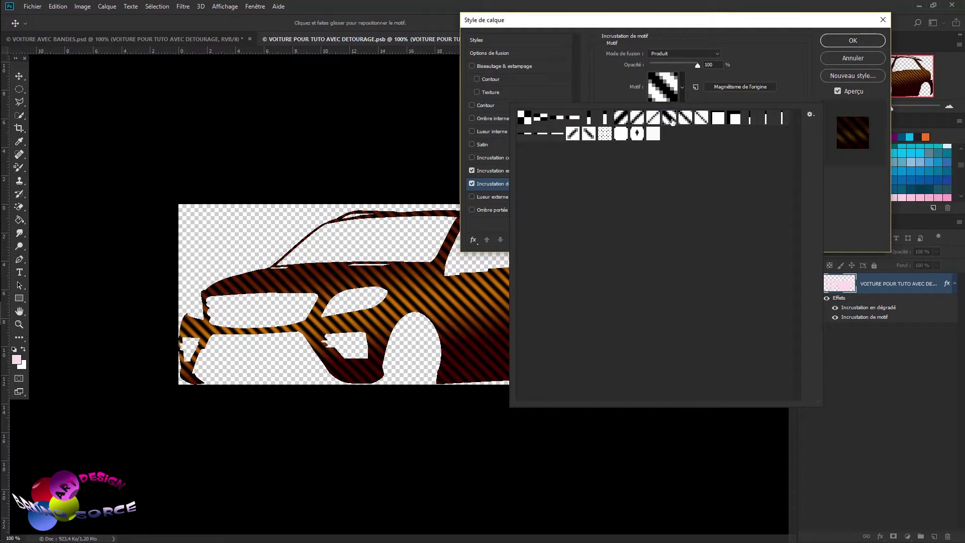
{"action": "left_click", "coordinate": [799, 95]}
{"action": "left_click", "coordinate": [853, 41]}
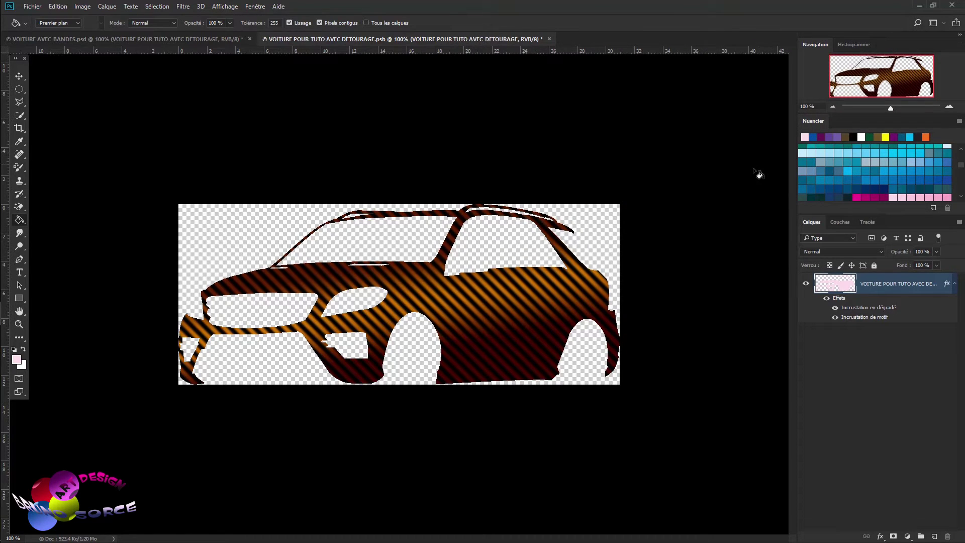
Open the car's smart object .psb and hide its Incrustation en dégradé and Incrustation de motif effects.
{"action": "left_click", "coordinate": [204, 38]}
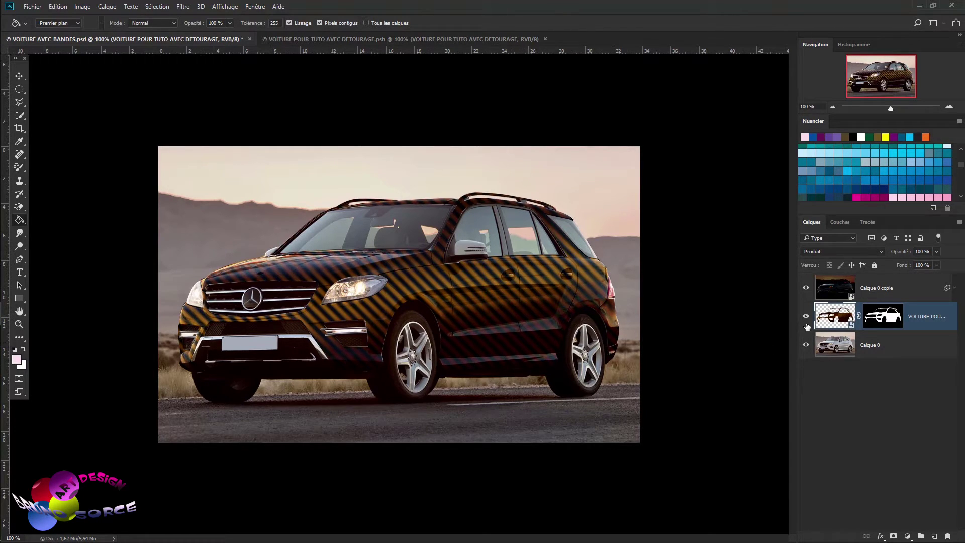
{"action": "double_click", "coordinate": [835, 318]}
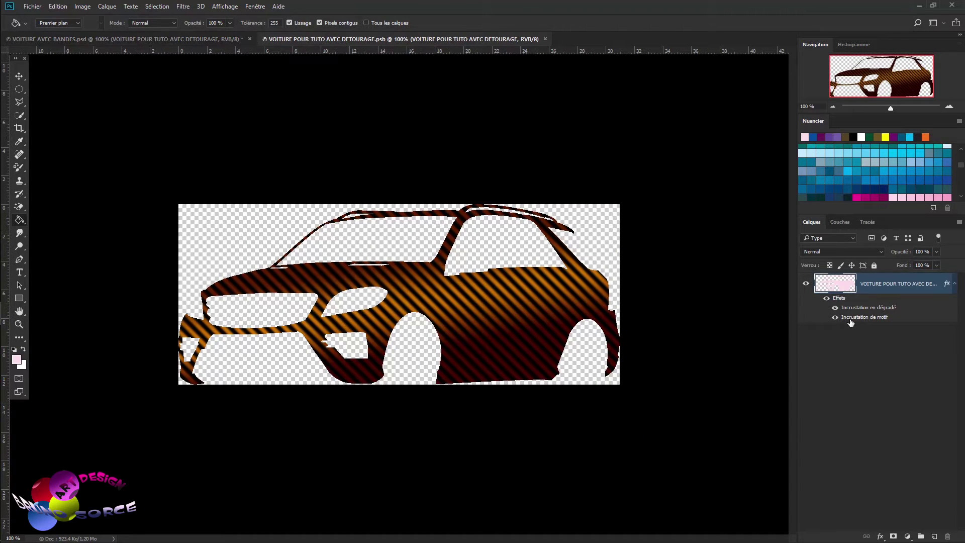
{"action": "left_click", "coordinate": [835, 317]}
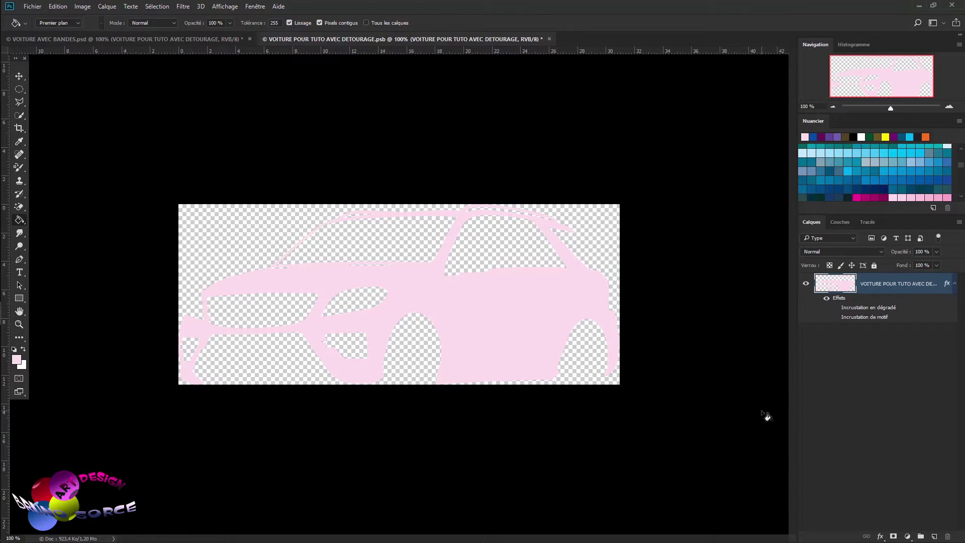
Place the Loire logo into the smart object, shrink it to about 26%, and position it on the rear door.
{"action": "key", "text": "v"}
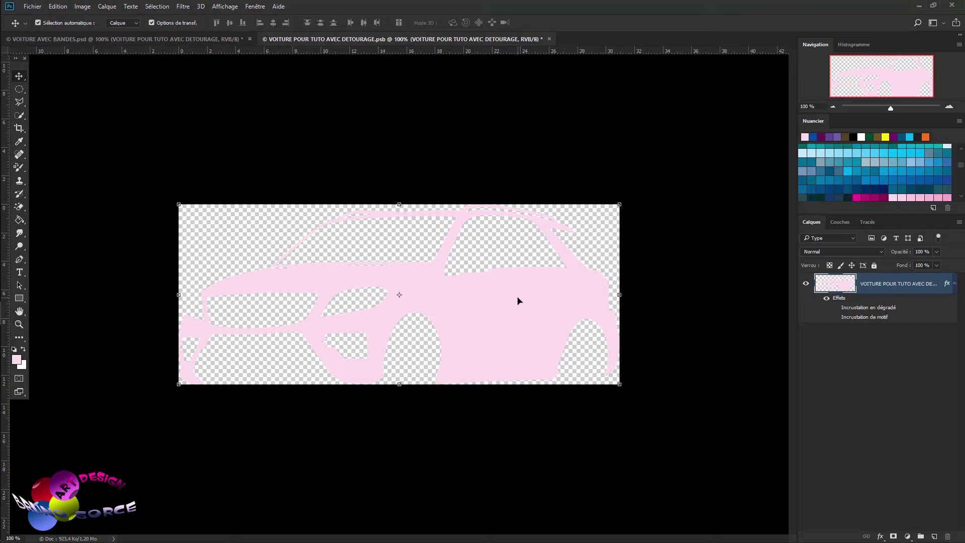
{"action": "left_click", "coordinate": [33, 8]}
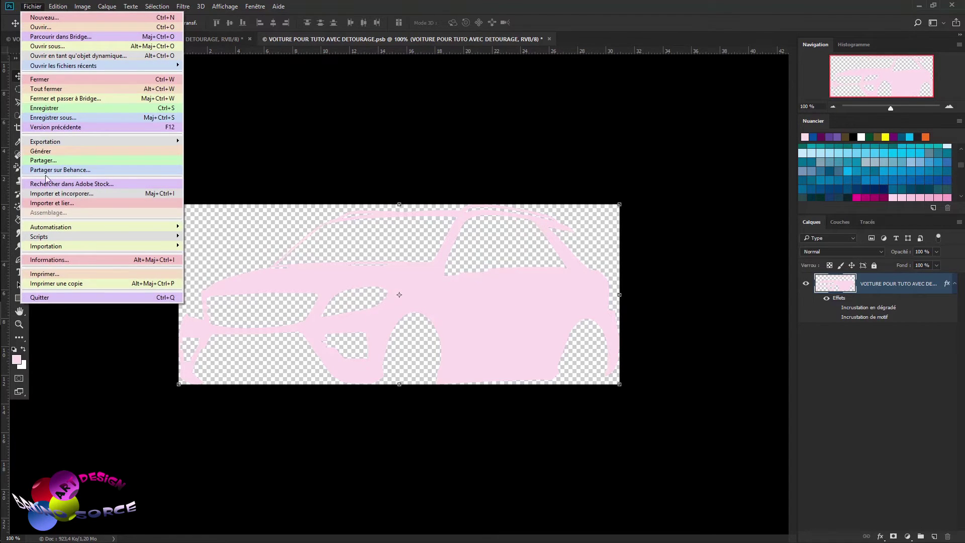
{"action": "left_click", "coordinate": [50, 193]}
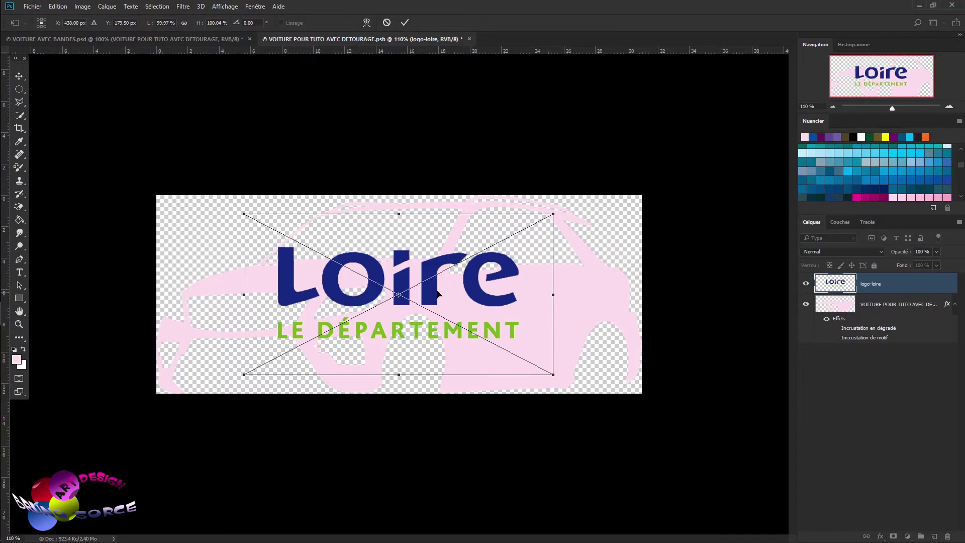
{"action": "left_click_drag", "start_coordinate": [432, 295], "coordinate": [490, 310]}
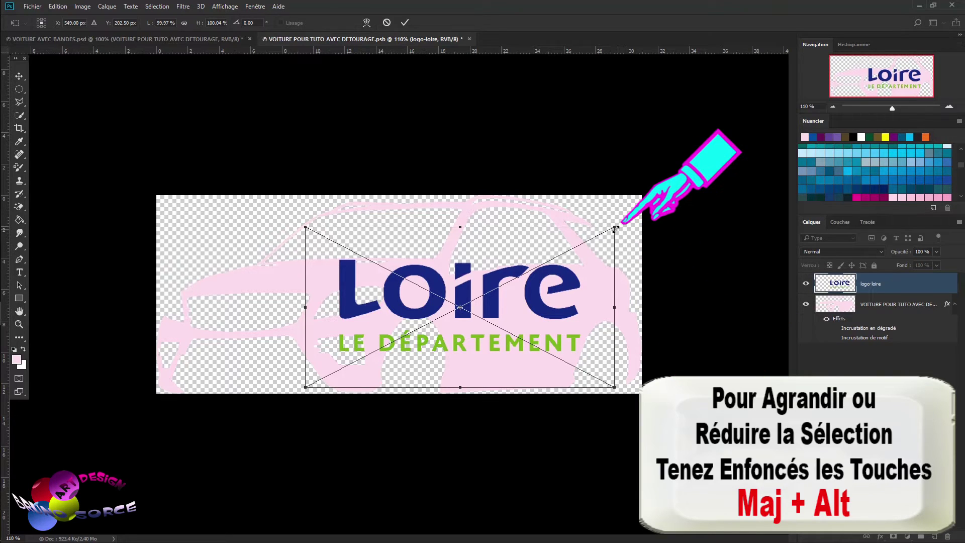
{"action": "left_click_drag", "start_coordinate": [615, 227], "coordinate": [501, 287]}
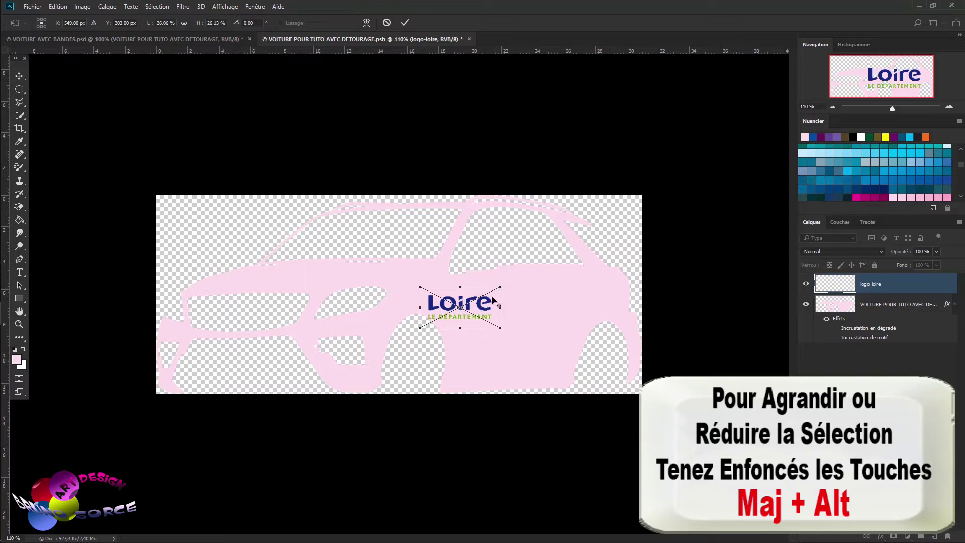
{"action": "mouse_move", "coordinate": [469, 309]}
{"action": "left_mouse_down"}
{"action": "mouse_move", "coordinate": [528, 342]}
{"action": "mouse_move", "coordinate": [519, 336]}
{"action": "left_mouse_up"}
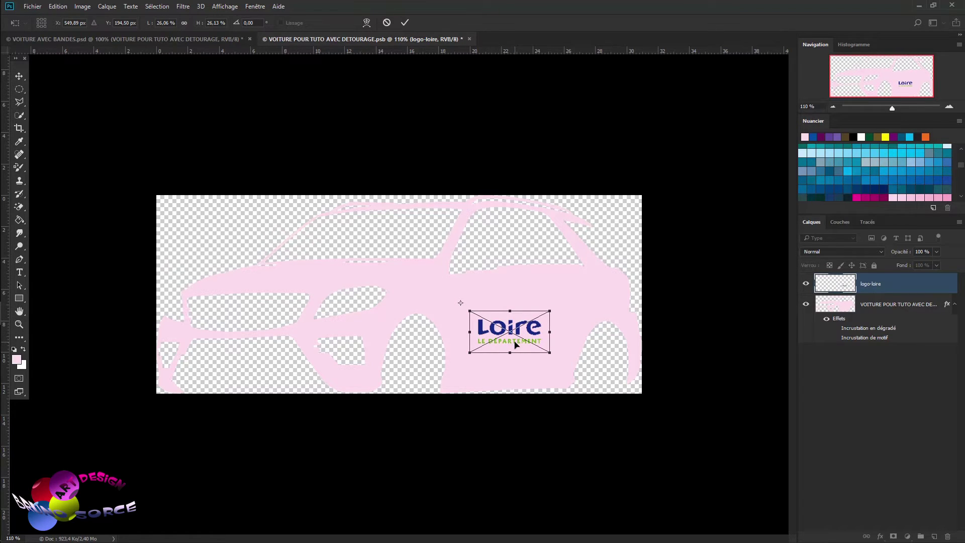
Commit the logo, test a Torsion skew on it, cancel the slant, and save the .psb.
{"action": "left_click", "coordinate": [405, 22]}
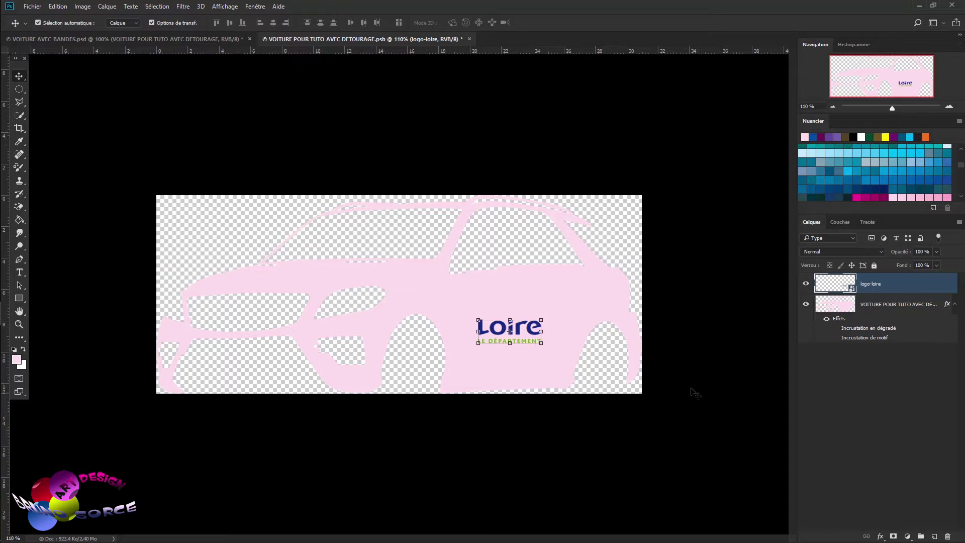
{"action": "scroll", "coordinate": [696, 394], "scroll_direction": "up", "scroll_amount": 1}
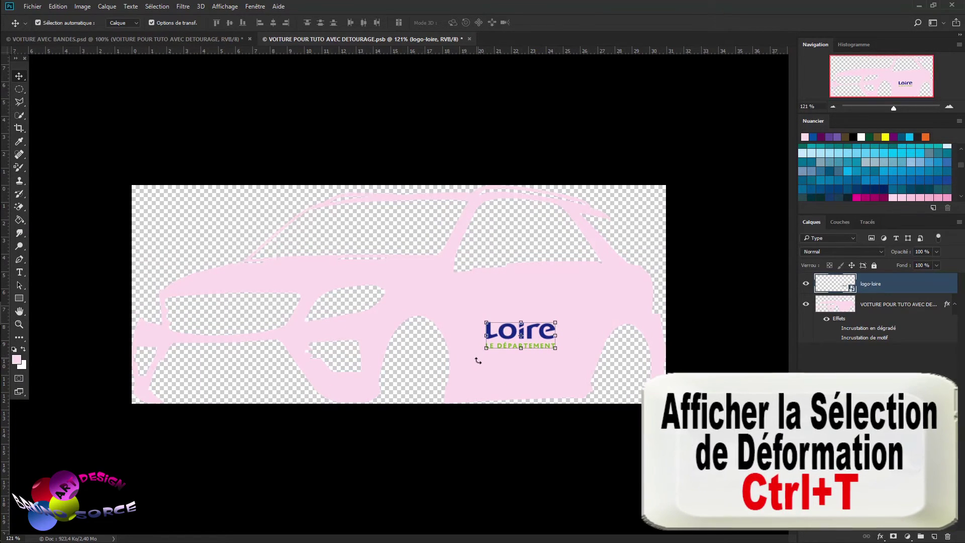
{"action": "key", "text": "ctrl"}
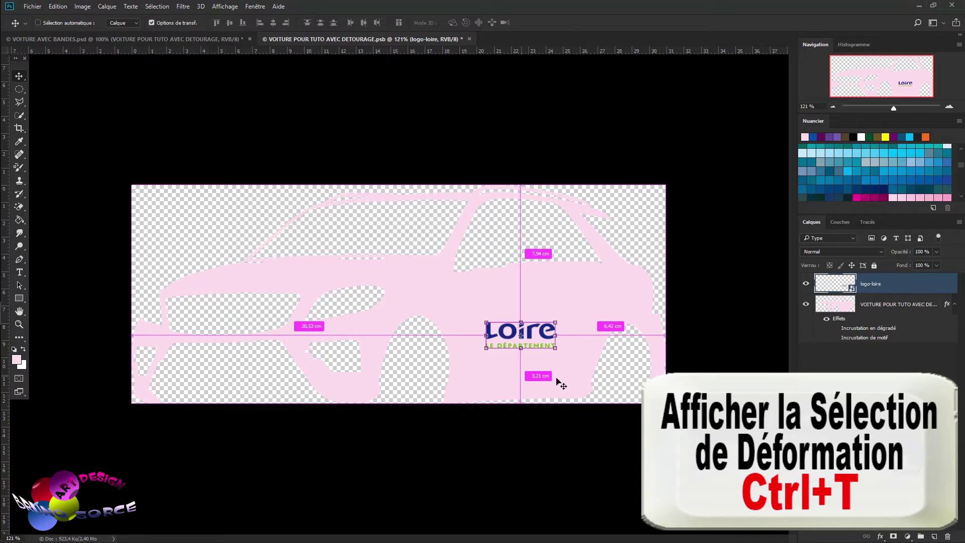
{"action": "key", "text": "ctrl+t"}
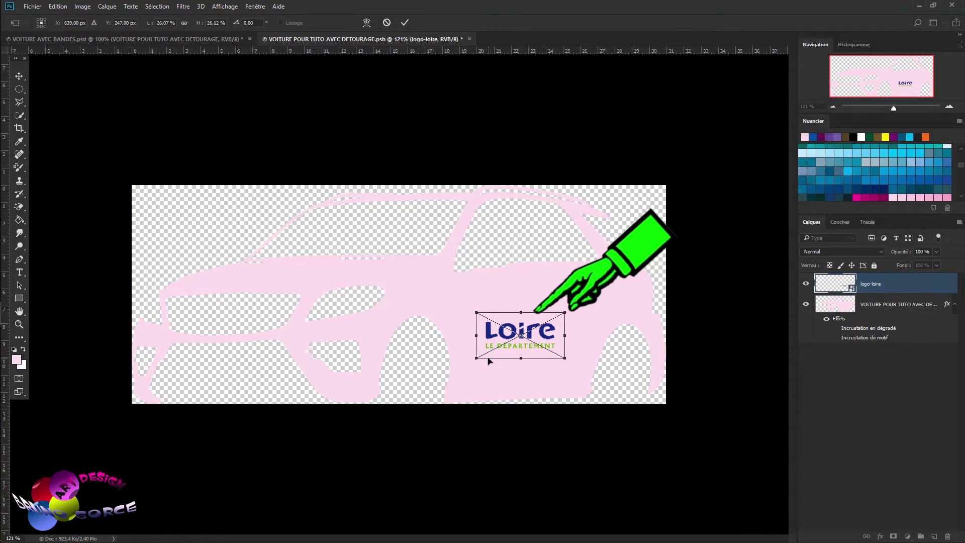
{"action": "right_click", "coordinate": [539, 336]}
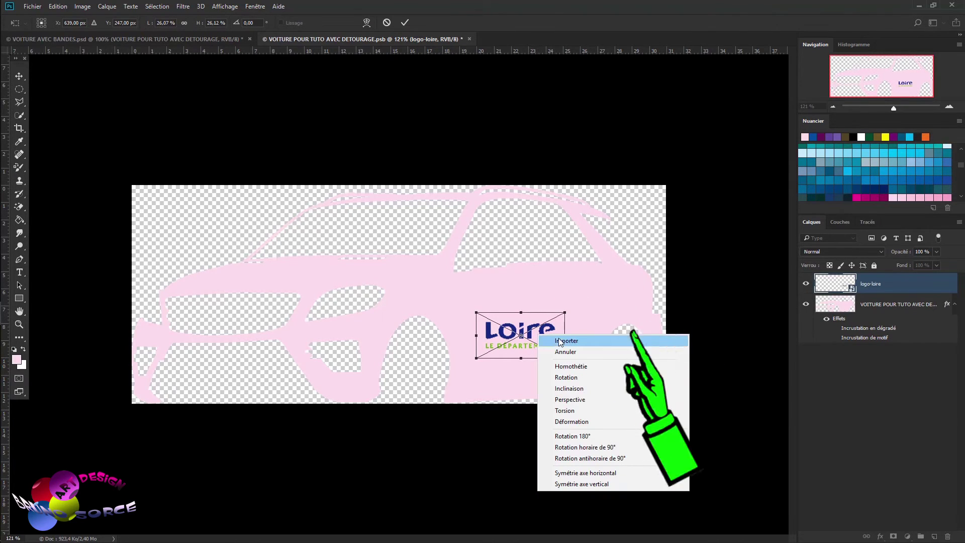
{"action": "key", "text": "Escape"}
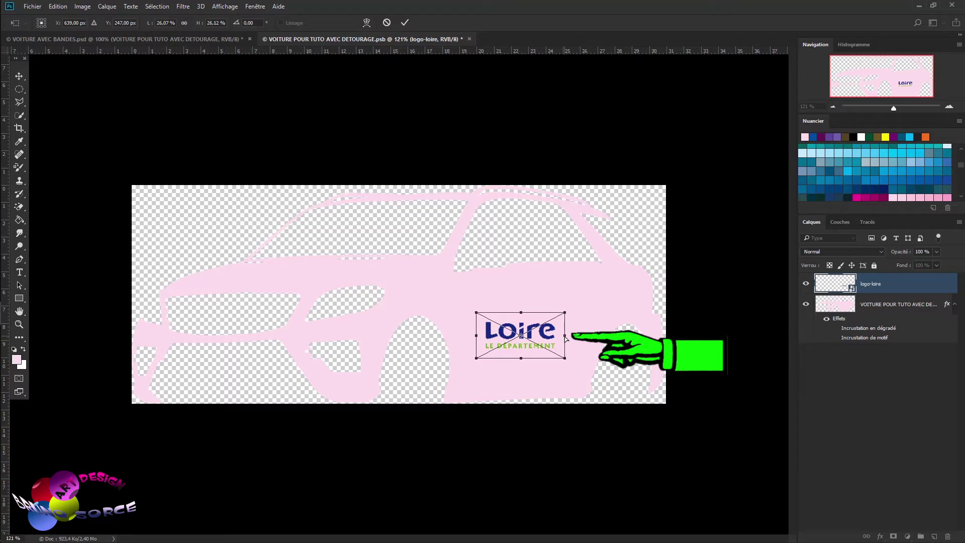
{"action": "left_click_drag", "start_coordinate": [565, 337], "coordinate": [565, 331]}
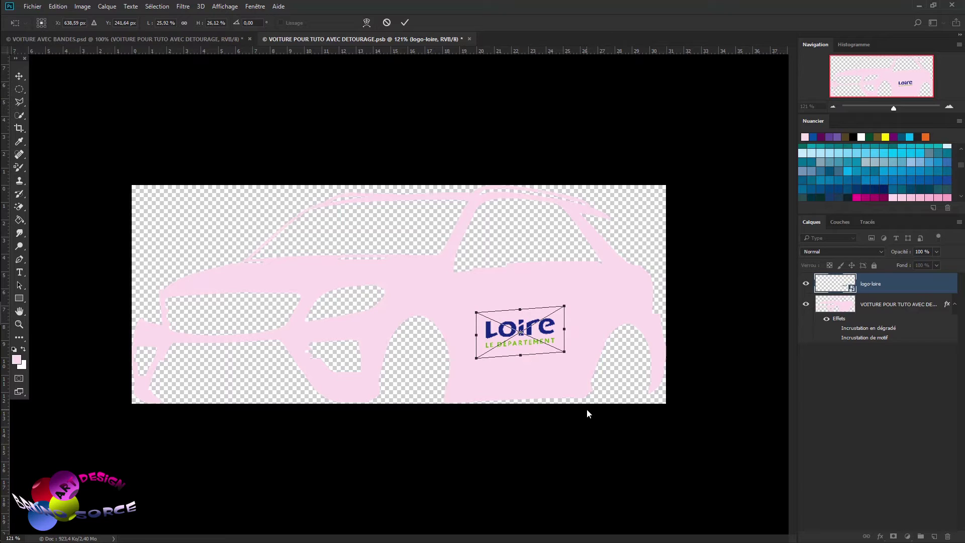
{"action": "key", "text": "Escape"}
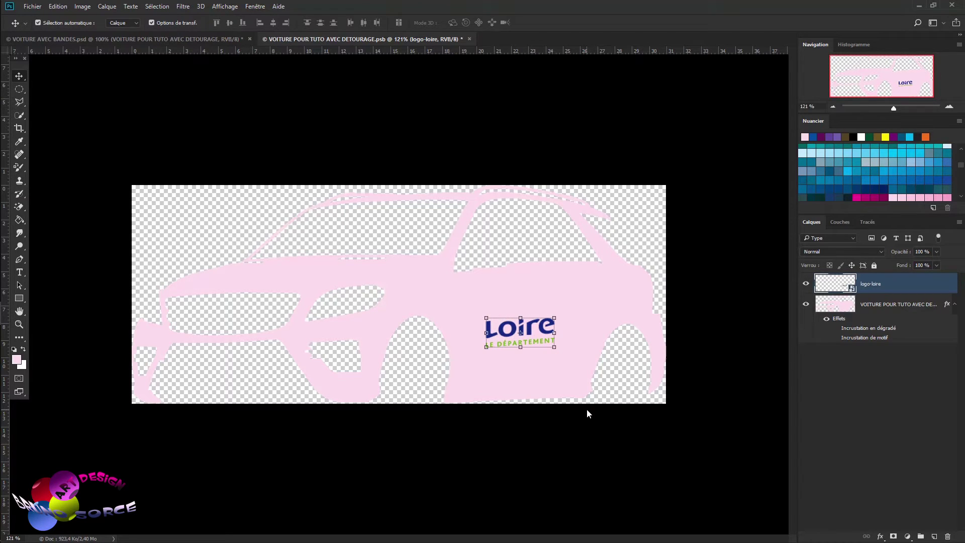
{"action": "key", "text": "ctrl+s"}
Switch to VOITURE AVEC BANDES.psd and open the Fenêtre > Réorganiser options.
{"action": "left_click", "coordinate": [193, 42]}
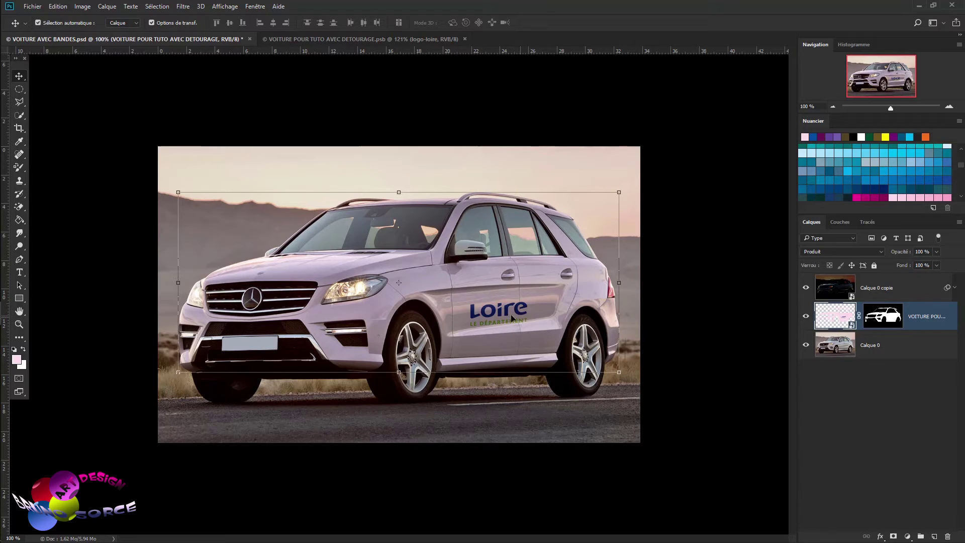
{"action": "left_click", "coordinate": [253, 7]}
{"action": "mouse_move", "coordinate": [267, 17]}
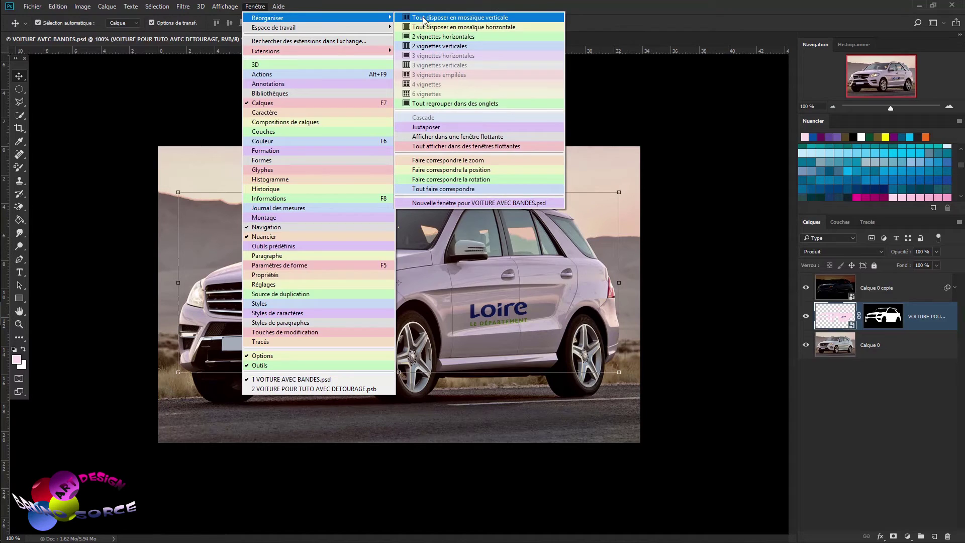
Tile both documents vertically, then nudge the logo slightly left in the .psb and save.
{"action": "left_click", "coordinate": [426, 37]}
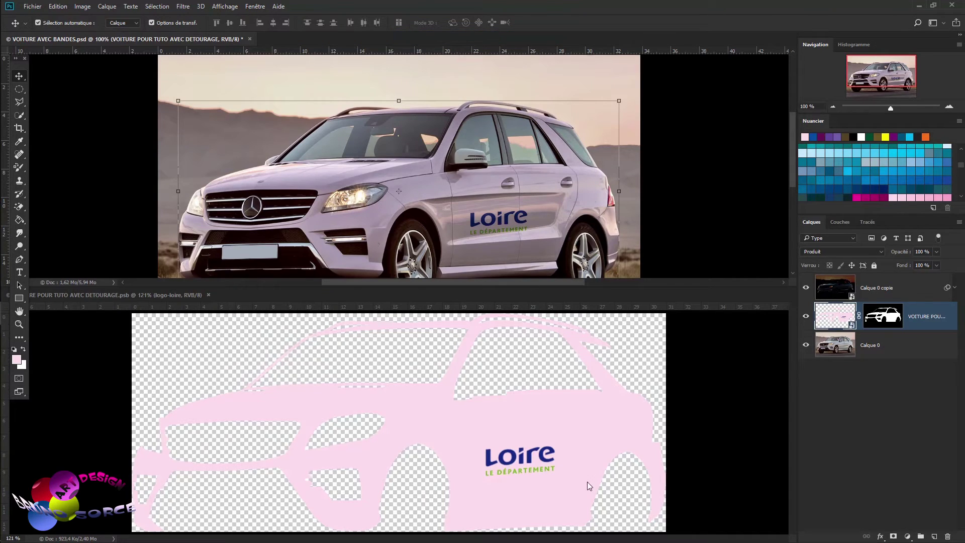
{"action": "left_click", "coordinate": [596, 431]}
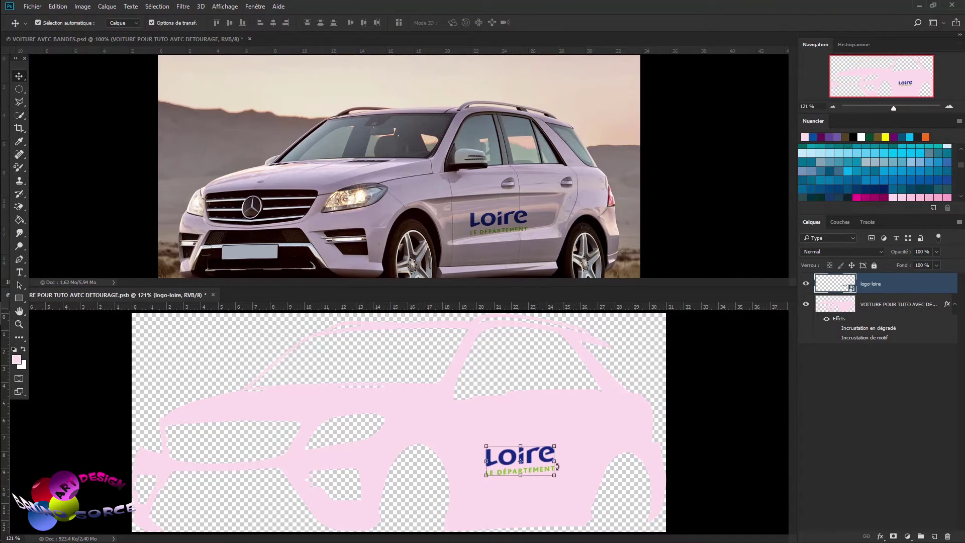
{"action": "key", "text": "ctrl+h"}
{"action": "left_click_drag", "start_coordinate": [526, 459], "coordinate": [518, 457]}
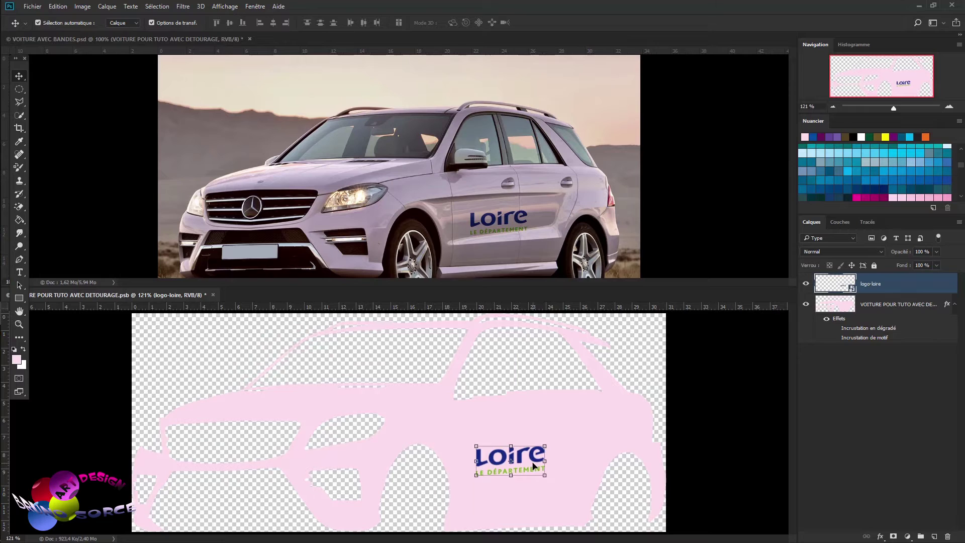
{"action": "key", "text": "ctrl"}
{"action": "key", "text": "ctrl+s"}
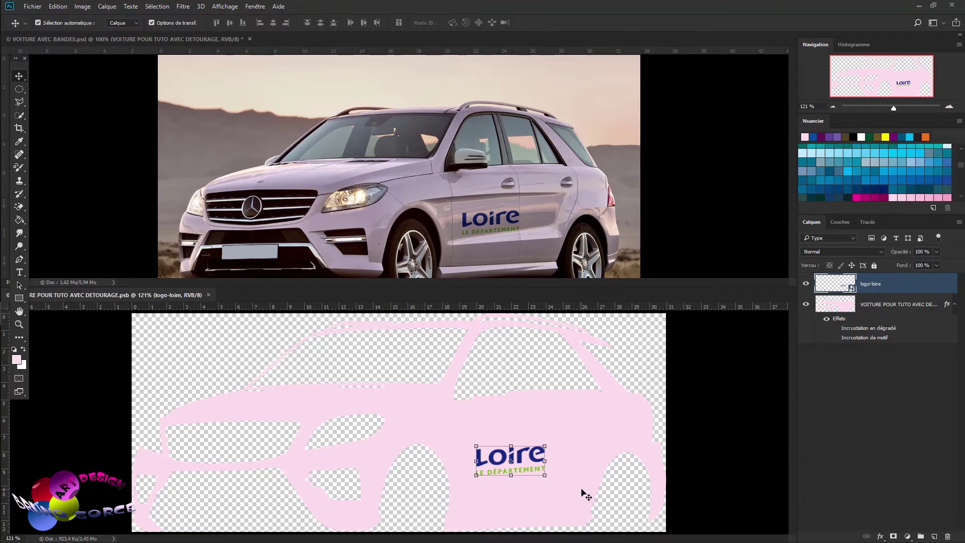
Nudge the Loire logo a few more pixels left, saving each time to update the photo.
{"action": "key", "text": "Left"}
{"action": "key", "text": "Left"}
{"action": "key", "text": "Left"}
{"action": "key", "text": "Left"}
{"action": "key", "text": "Left"}
{"action": "key", "text": "Left"}
{"action": "key", "text": "ctrl"}
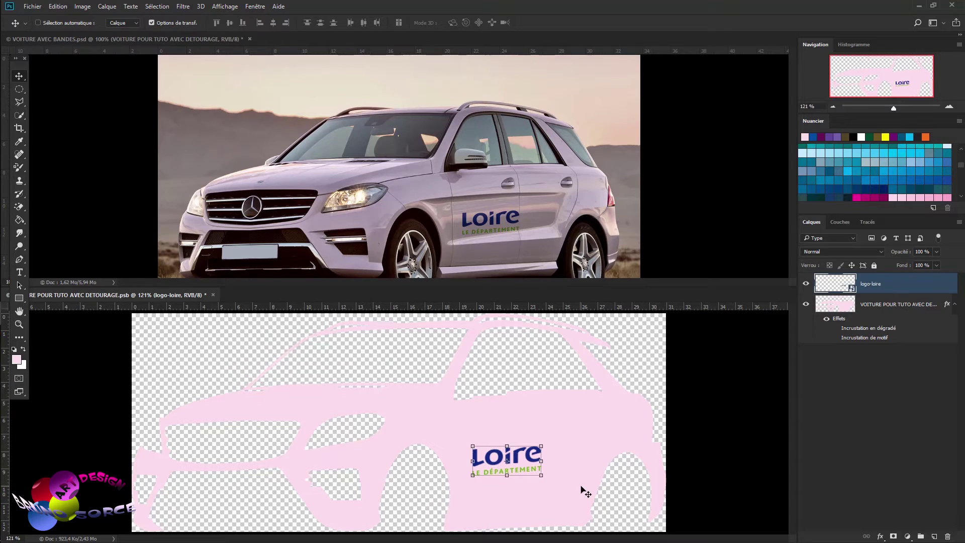
{"action": "key", "text": "ctrl+s"}
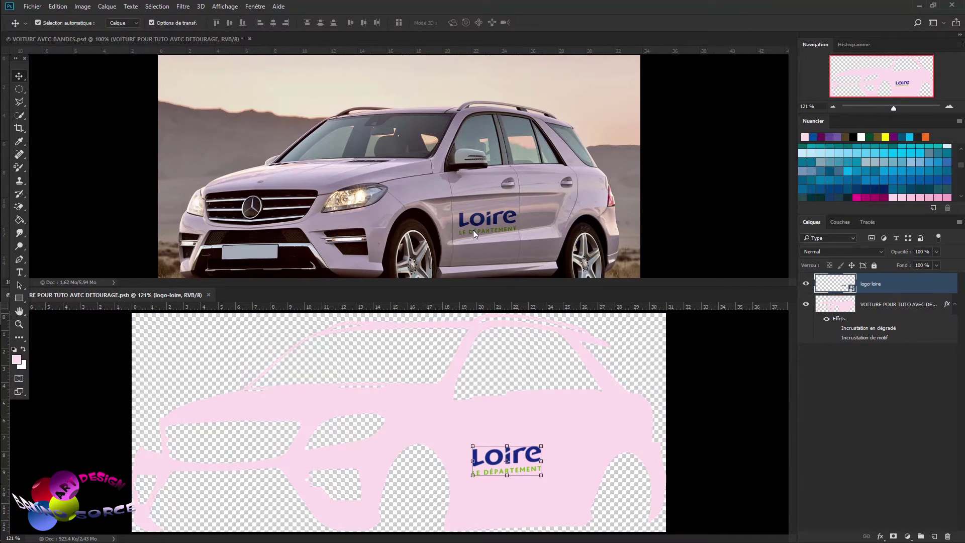
{"action": "key", "text": "Left"}
{"action": "key", "text": "Left"}
{"action": "key", "text": "Left"}
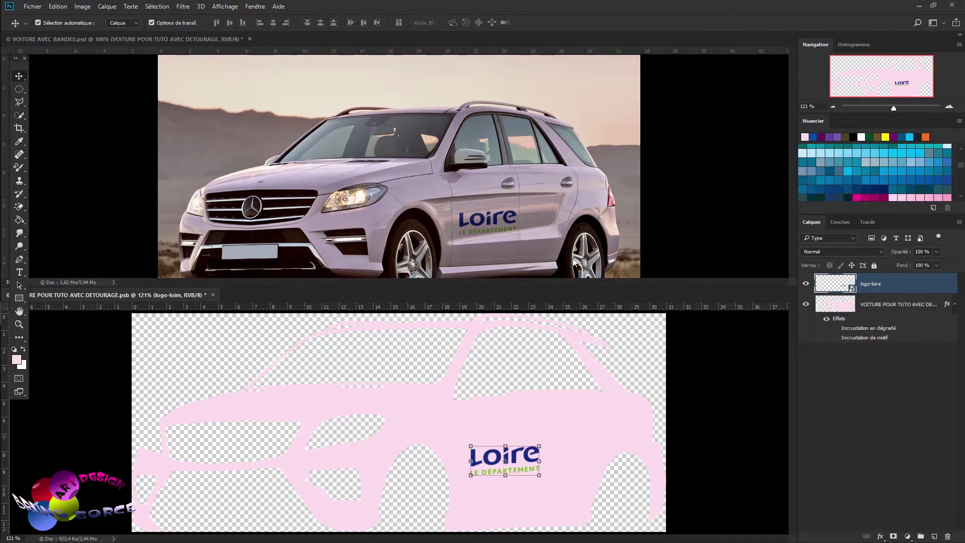
{"action": "key", "text": "ctrl+s"}
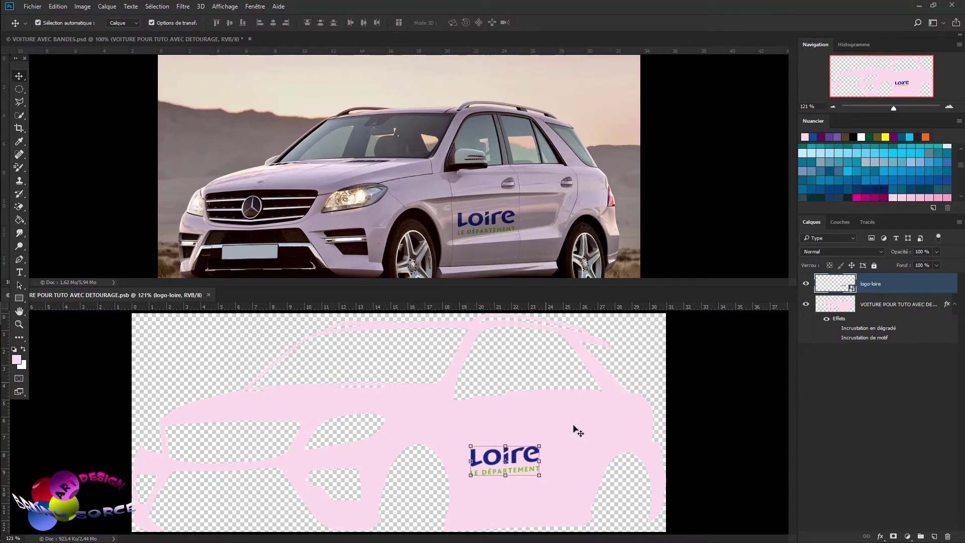
Skew the logo so its right side rises, apply it, and save the smart object.
{"action": "key", "text": "ctrl"}
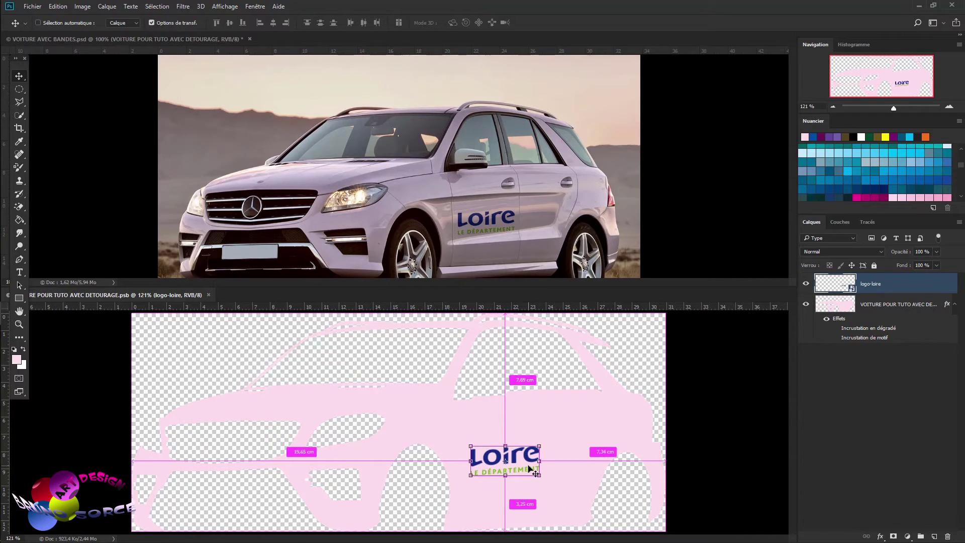
{"action": "left_click_drag", "start_coordinate": [529, 468], "coordinate": [530, 460]}
{"action": "right_click", "coordinate": [529, 461]}
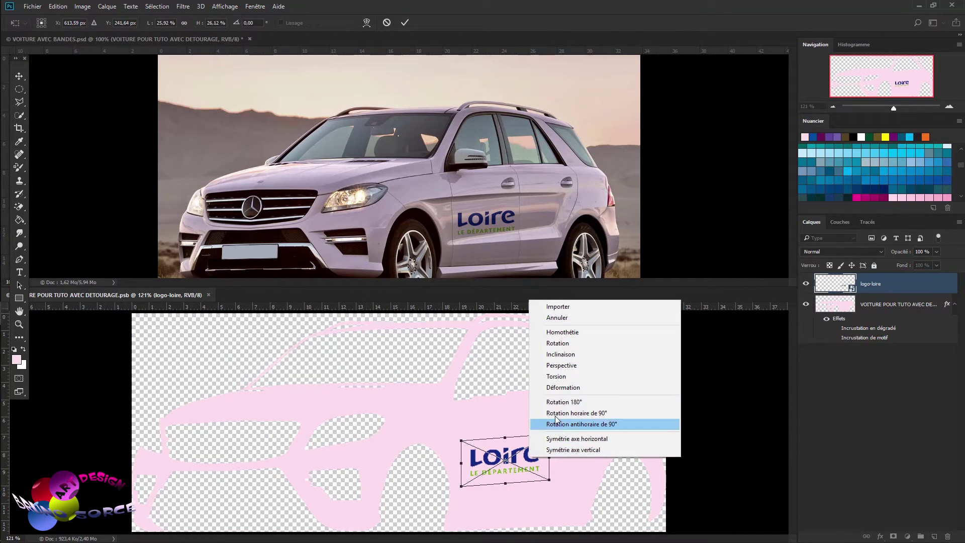
{"action": "left_click", "coordinate": [558, 376]}
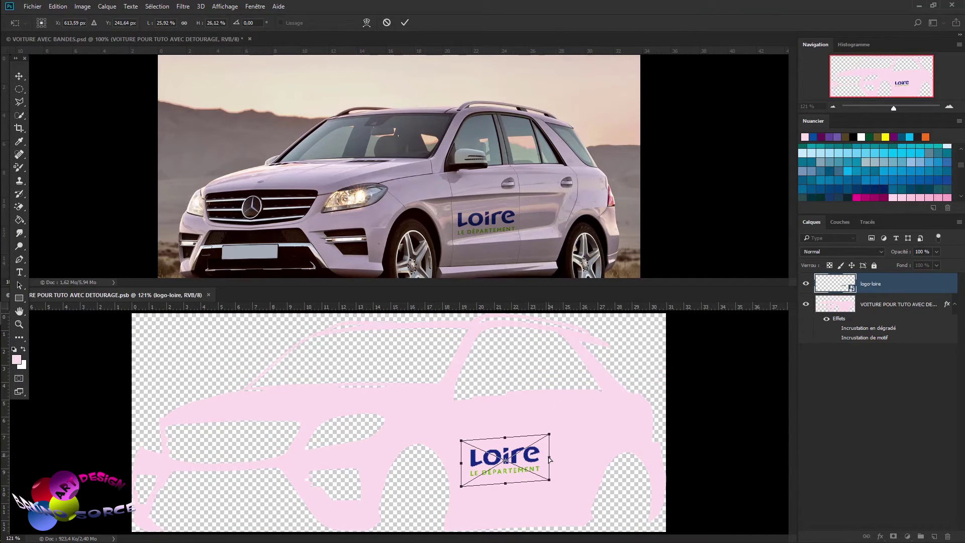
{"action": "left_click_drag", "start_coordinate": [550, 460], "coordinate": [548, 455]}
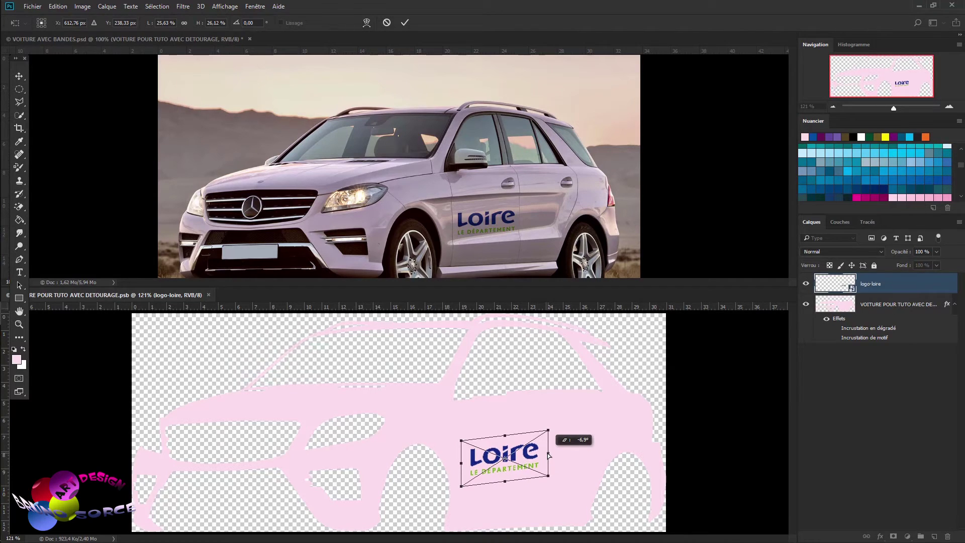
{"action": "key", "text": "Return"}
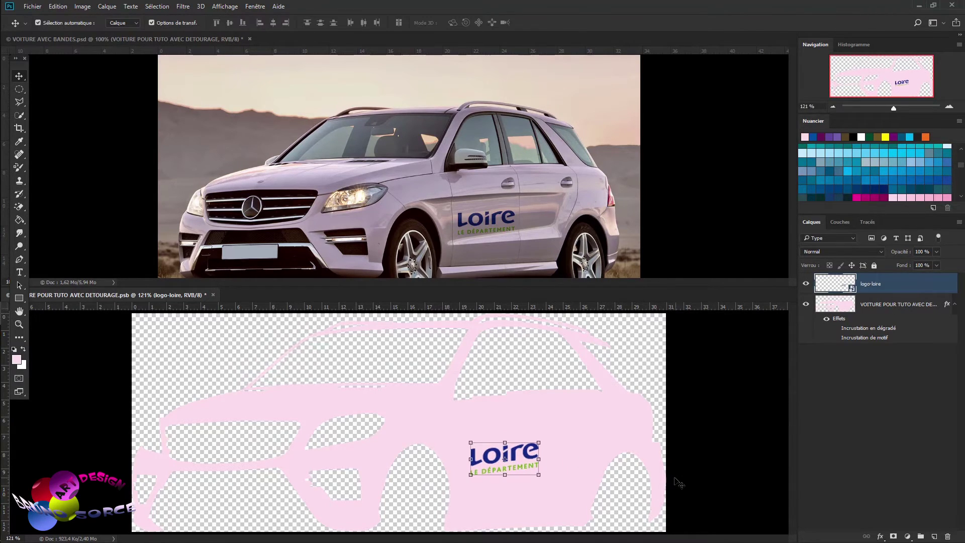
{"action": "key", "text": "ctrl+s"}
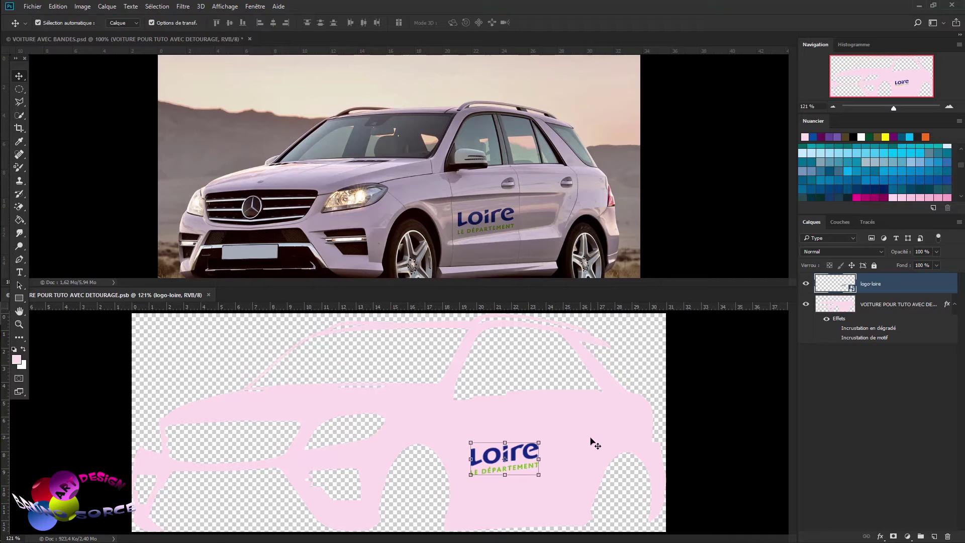
Confirm the bronze gradient overlay on the car silhouette layer, then return to the silhouette document.
{"action": "left_click", "coordinate": [876, 305]}
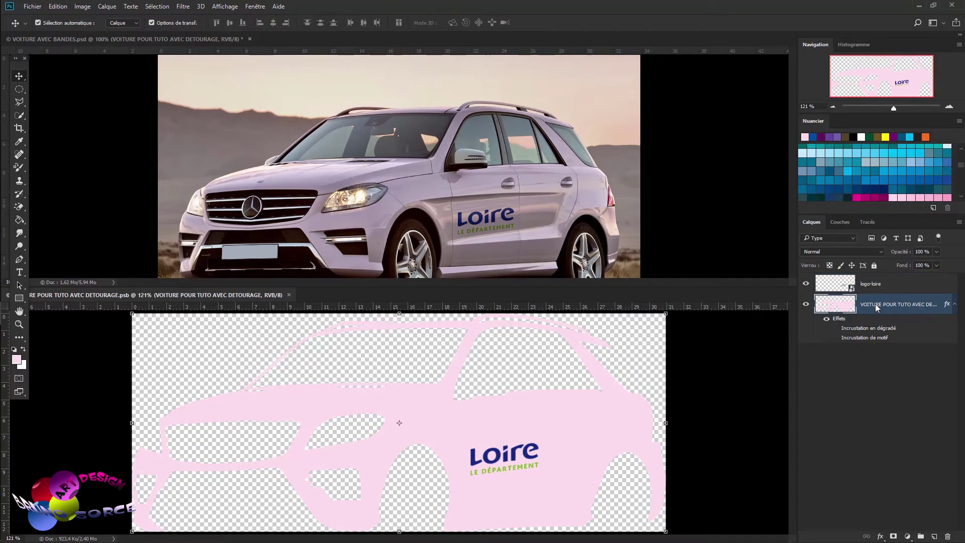
{"action": "double_click", "coordinate": [869, 330]}
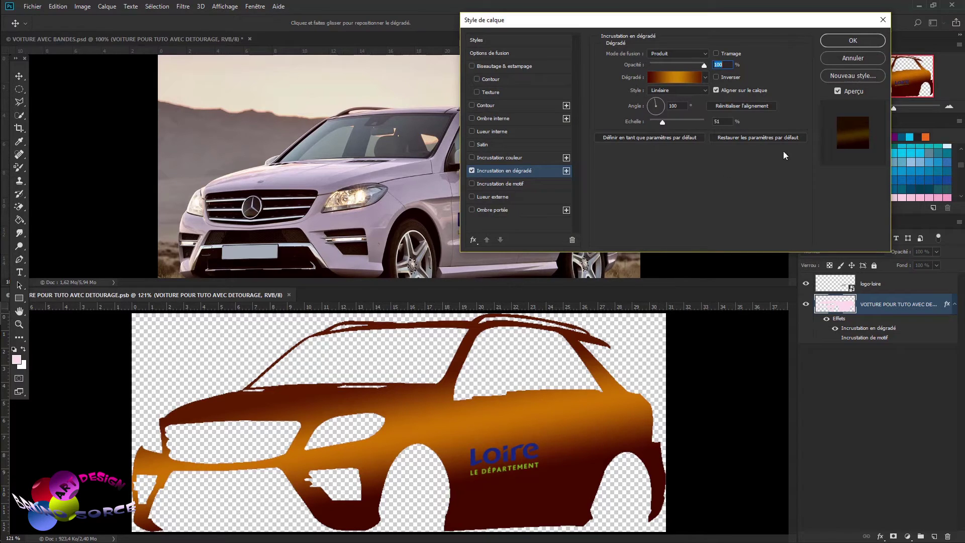
{"action": "left_click", "coordinate": [859, 43]}
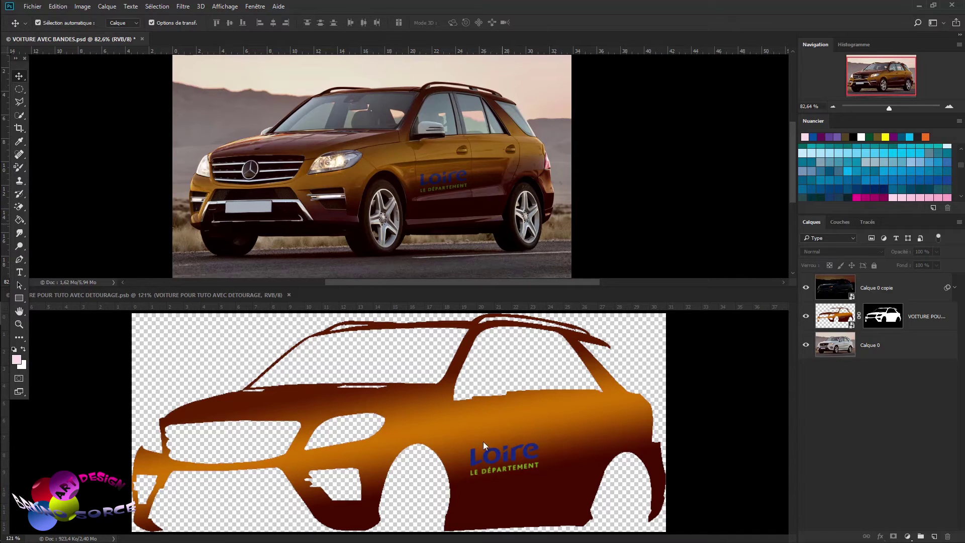
{"action": "left_click", "coordinate": [665, 392]}
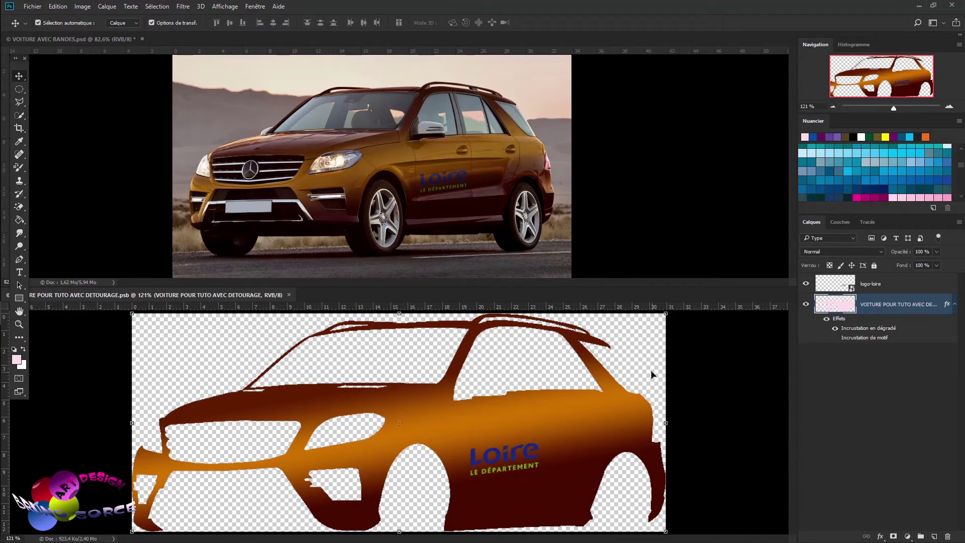
Place the stripes image into the silhouette and regroup both documents into tabs.
{"action": "left_click", "coordinate": [33, 7]}
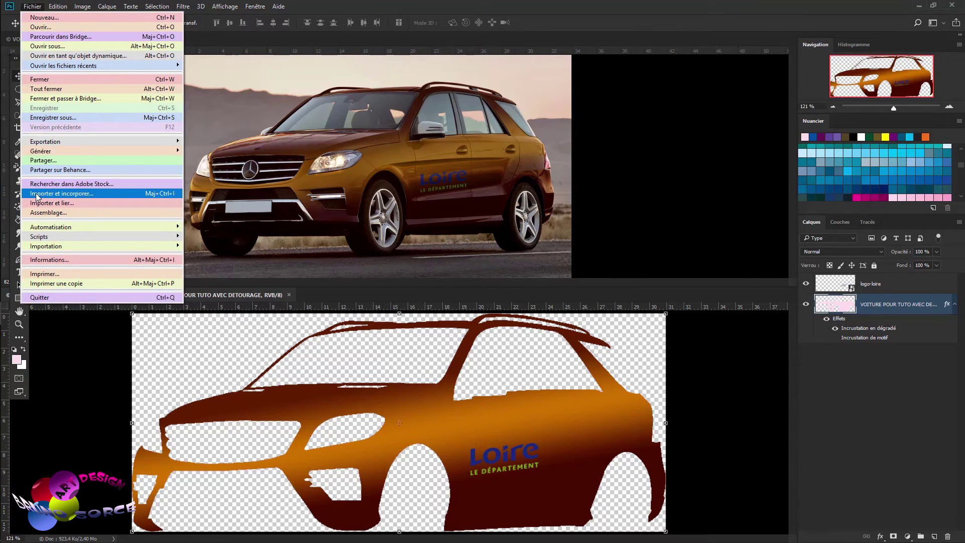
{"action": "left_click", "coordinate": [60, 194]}
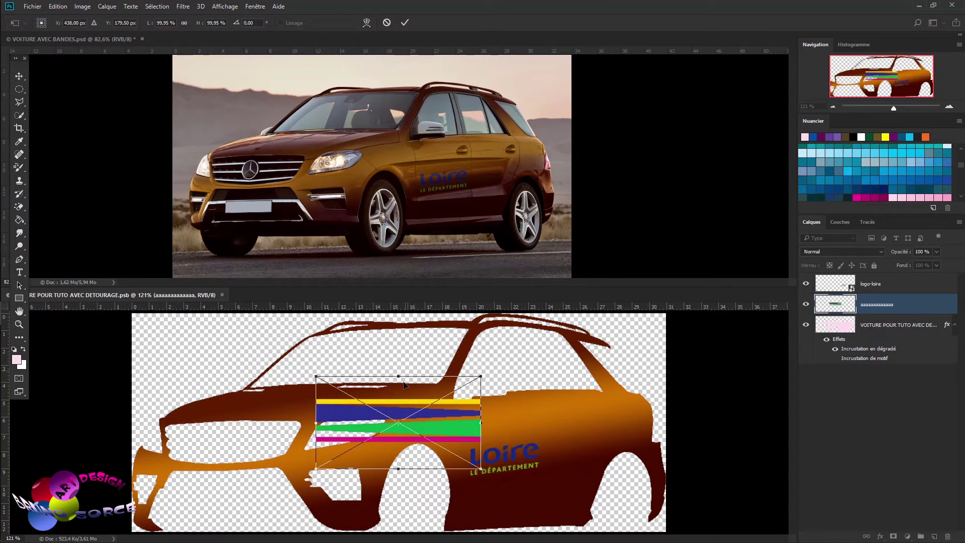
{"action": "key", "text": "Return"}
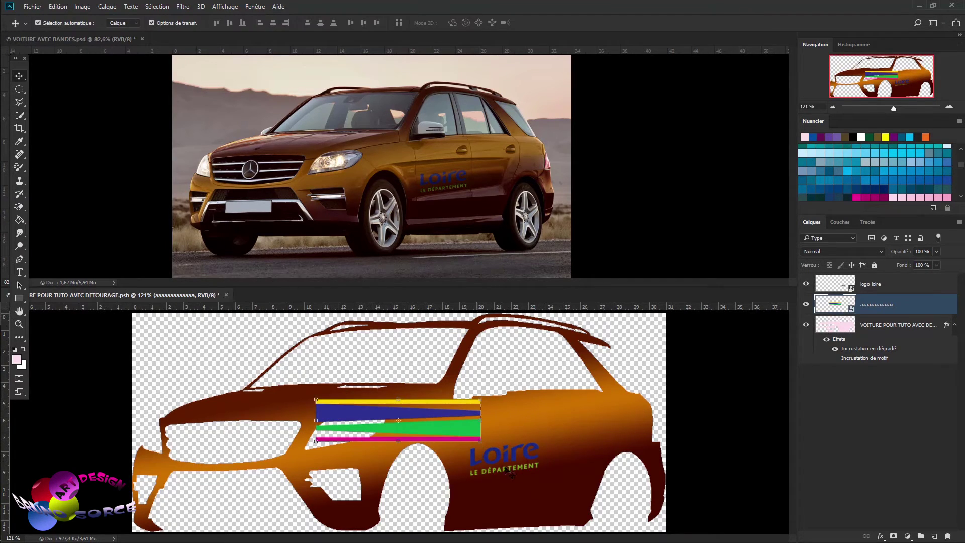
{"action": "left_click", "coordinate": [255, 7]}
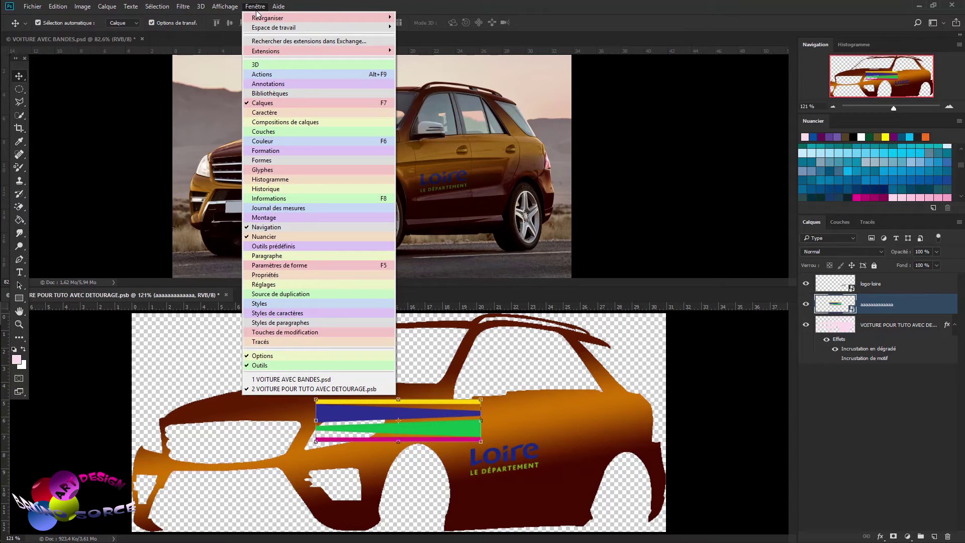
{"action": "mouse_move", "coordinate": [317, 17]}
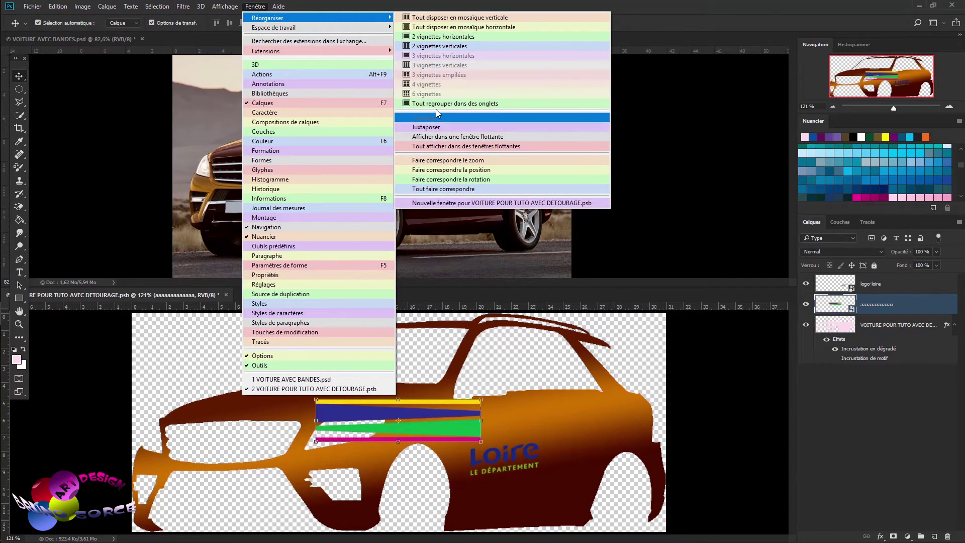
{"action": "left_click", "coordinate": [437, 104]}
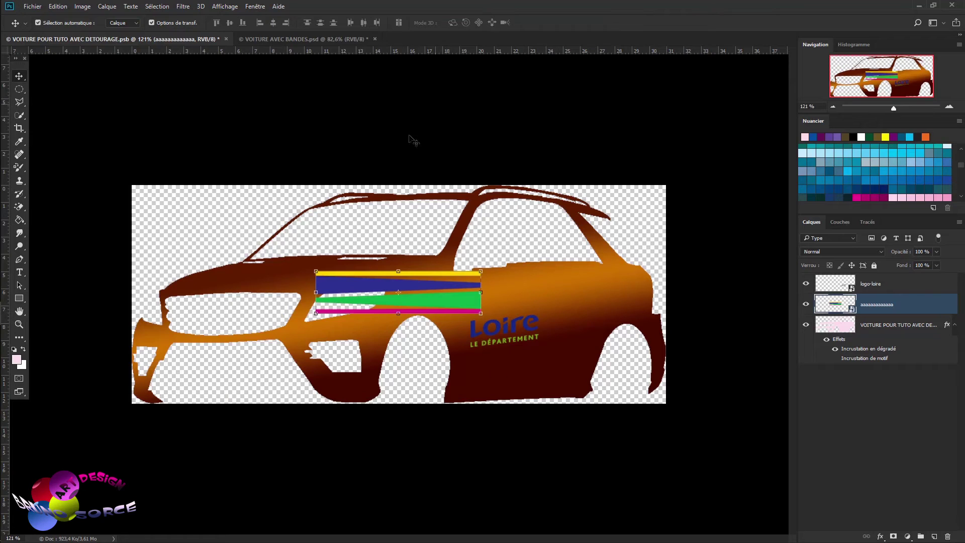
Rotate the stripes diagonally across the rear at about 124%, save, and view the car photo.
{"action": "left_click_drag", "start_coordinate": [544, 309], "coordinate": [585, 303]}
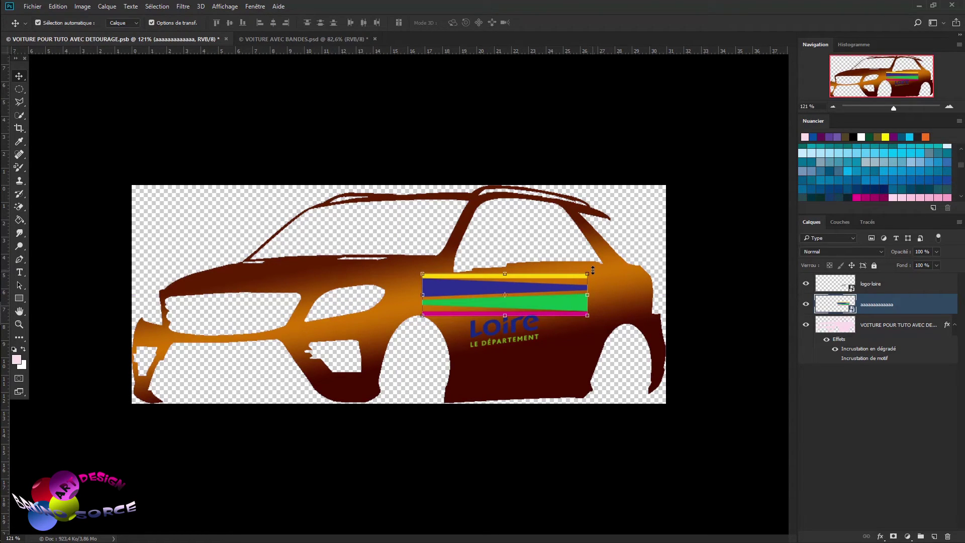
{"action": "mouse_move", "coordinate": [595, 270]}
{"action": "left_mouse_down"}
{"action": "mouse_move", "coordinate": [553, 217]}
{"action": "mouse_move", "coordinate": [618, 292]}
{"action": "left_mouse_up"}
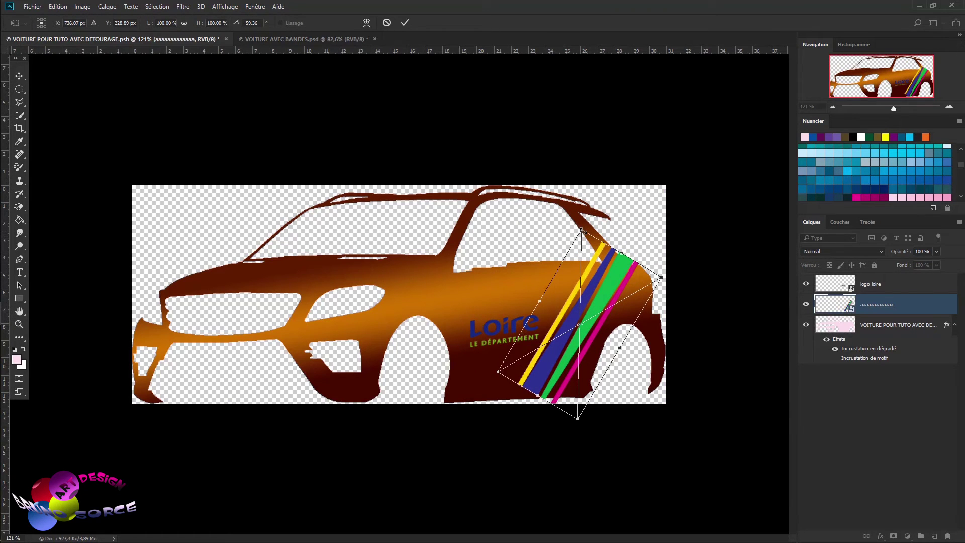
{"action": "left_click_drag", "start_coordinate": [583, 230], "coordinate": [583, 184]}
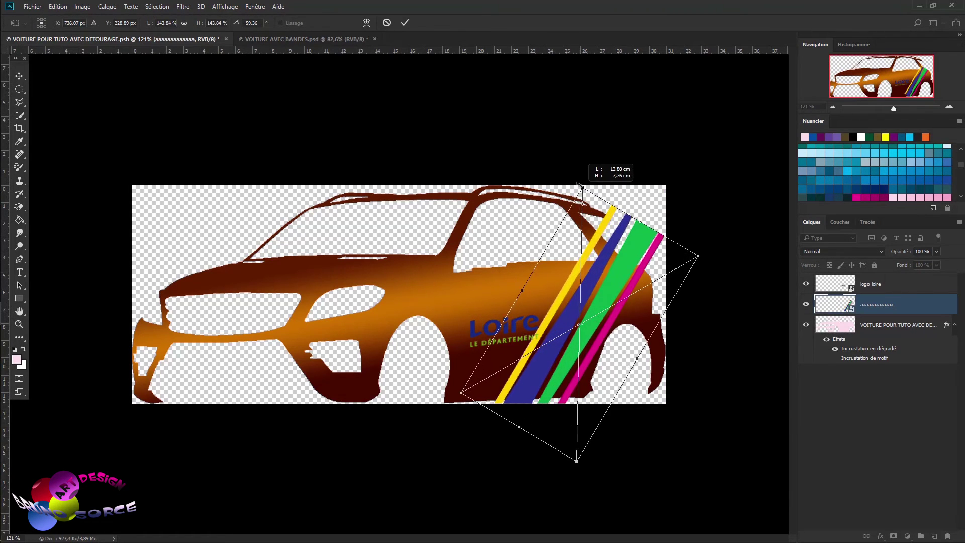
{"action": "left_click_drag", "start_coordinate": [603, 257], "coordinate": [603, 292]}
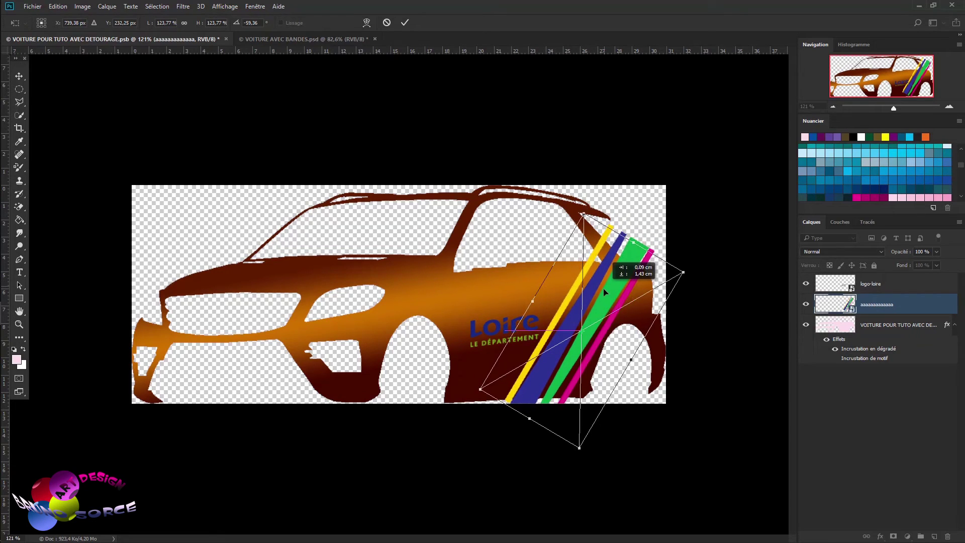
{"action": "left_click", "coordinate": [405, 23]}
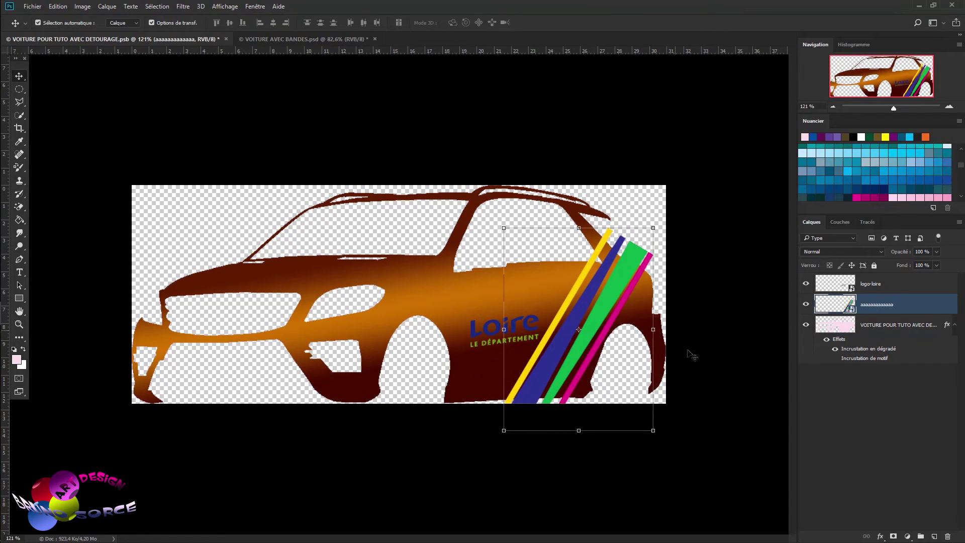
{"action": "key", "text": "ctrl+s"}
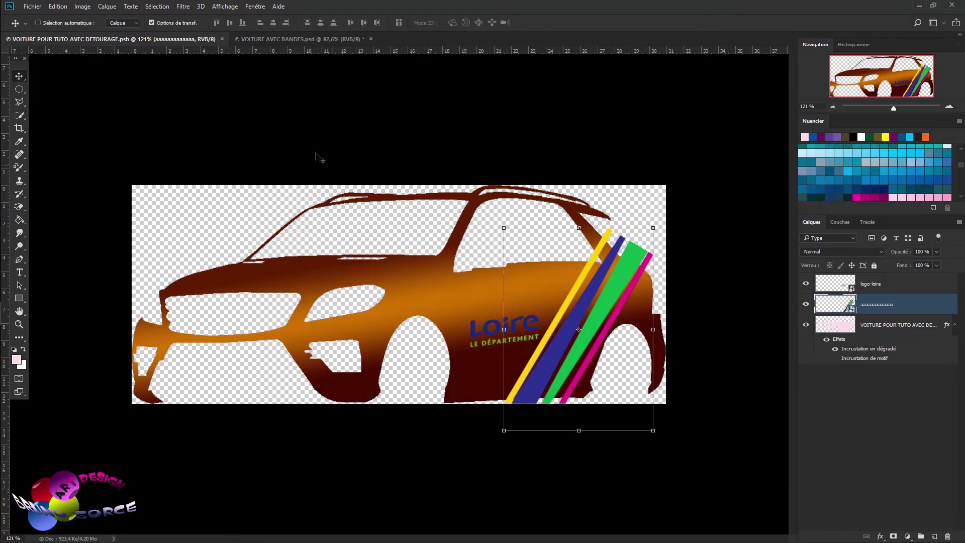
{"action": "left_click", "coordinate": [305, 39]}
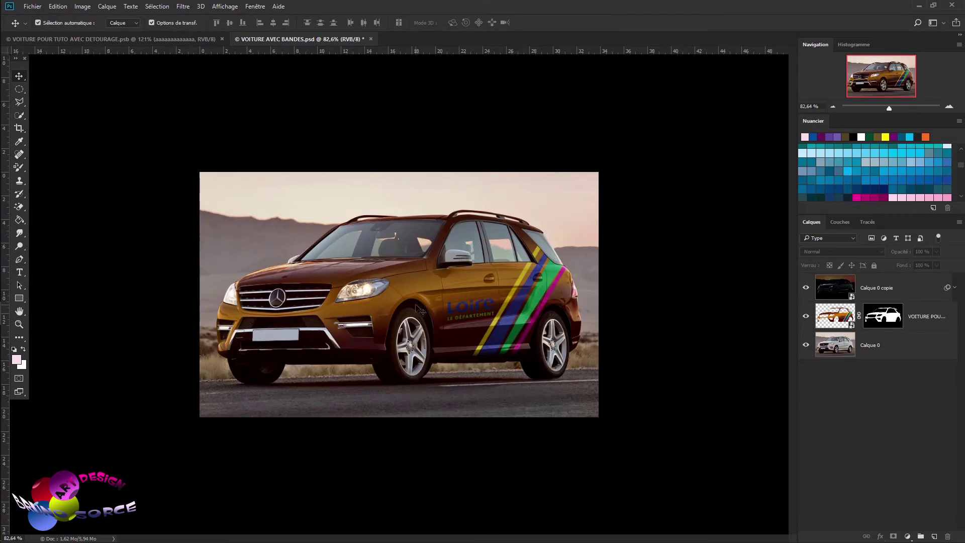
Duplicate the stripes layer in the silhouette document and move the copy onto the front door.
{"action": "left_click", "coordinate": [171, 40]}
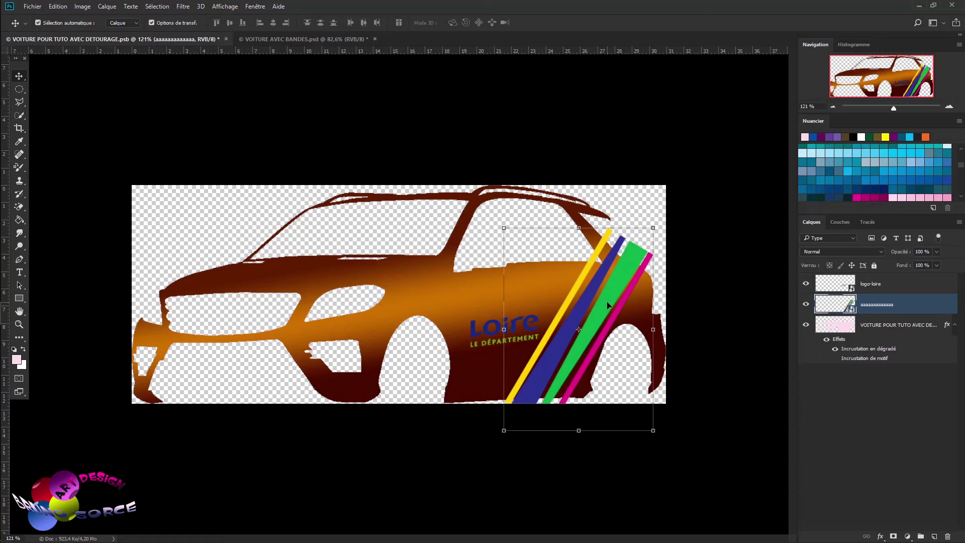
{"action": "key", "text": "ctrl+j"}
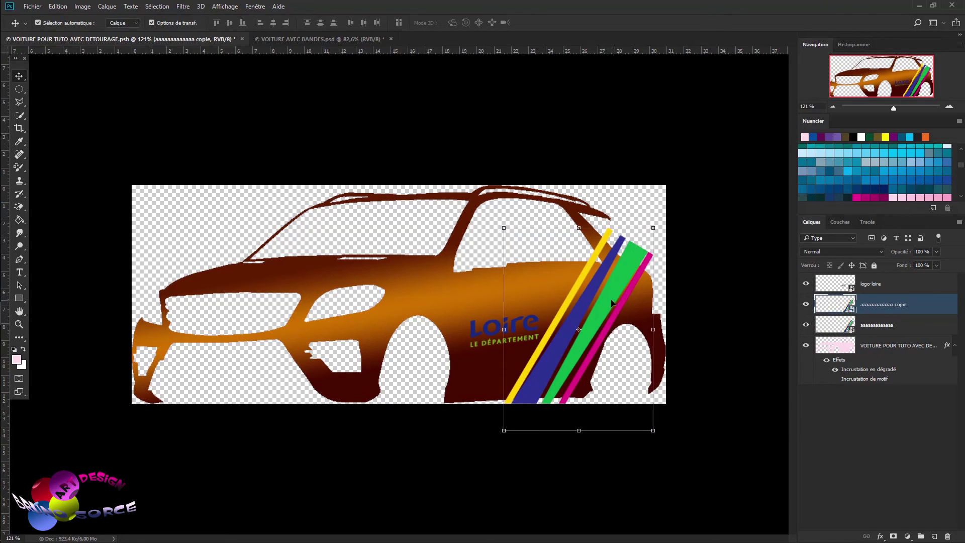
{"action": "left_click_drag", "start_coordinate": [609, 305], "coordinate": [309, 273]}
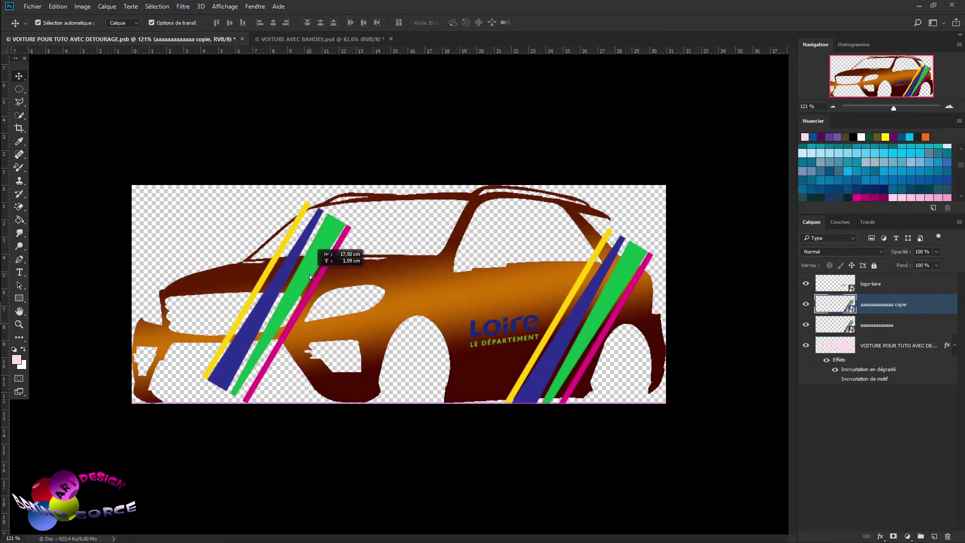
Rotate the stripe copy to about -34°, widen it slightly, and check it on the VOITURE AVEC BANDES photo.
{"action": "key", "text": "ctrl+t"}
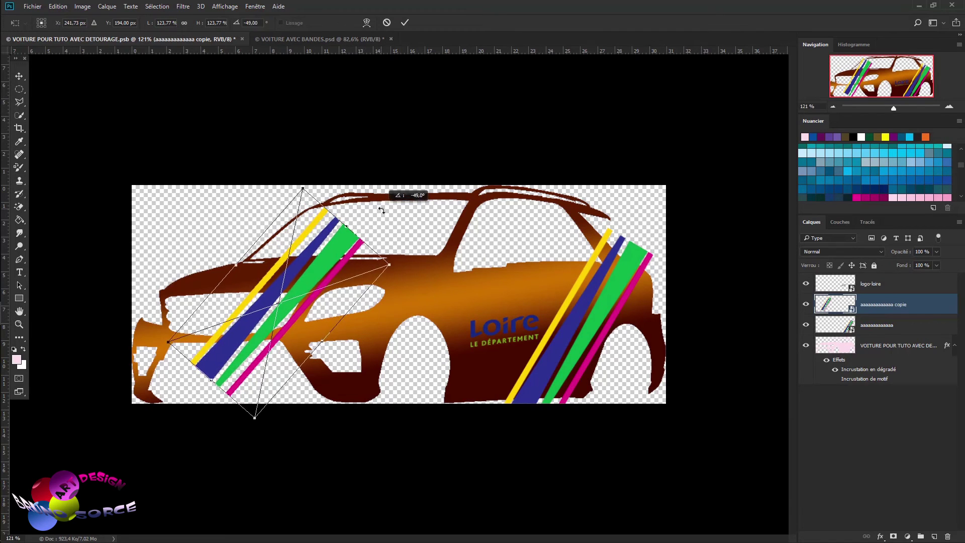
{"action": "left_click_drag", "start_coordinate": [360, 193], "coordinate": [393, 221]}
{"action": "left_click_drag", "start_coordinate": [331, 264], "coordinate": [324, 250]}
{"action": "left_click_drag", "start_coordinate": [371, 191], "coordinate": [386, 211]}
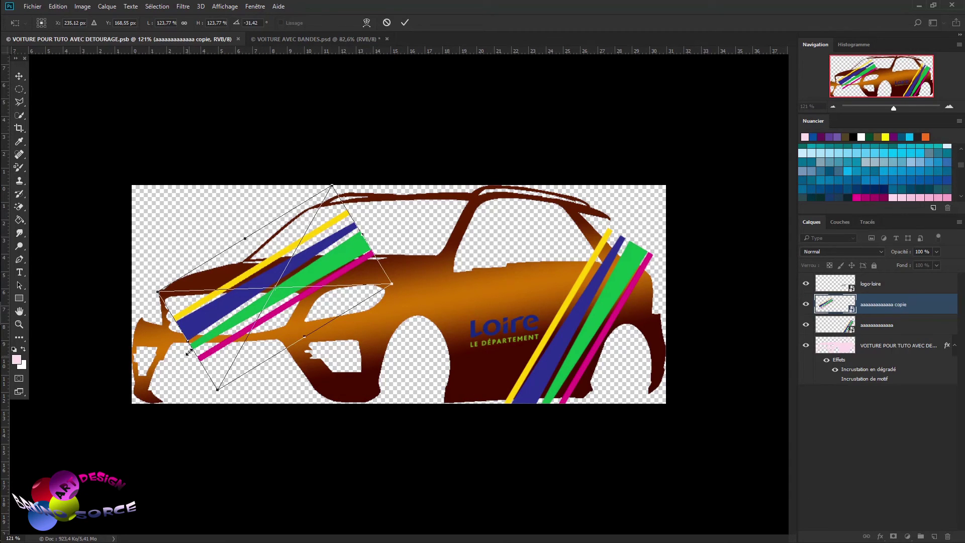
{"action": "left_click_drag", "start_coordinate": [187, 342], "coordinate": [129, 376]}
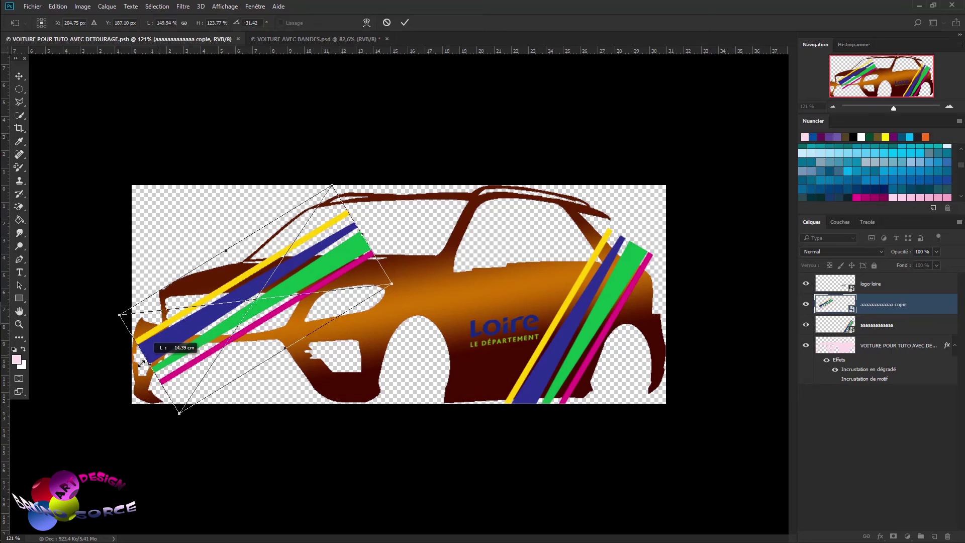
{"action": "left_click", "coordinate": [405, 22]}
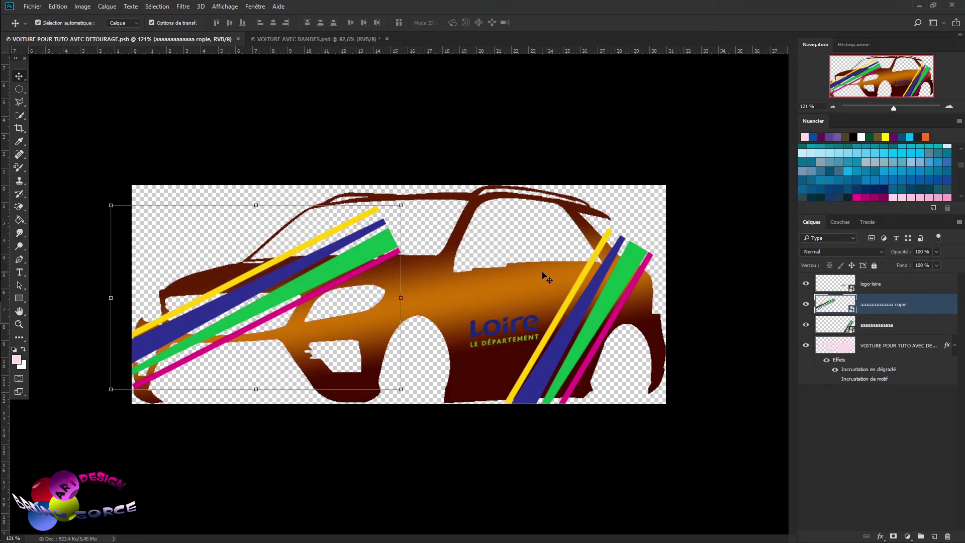
{"action": "left_click", "coordinate": [322, 40]}
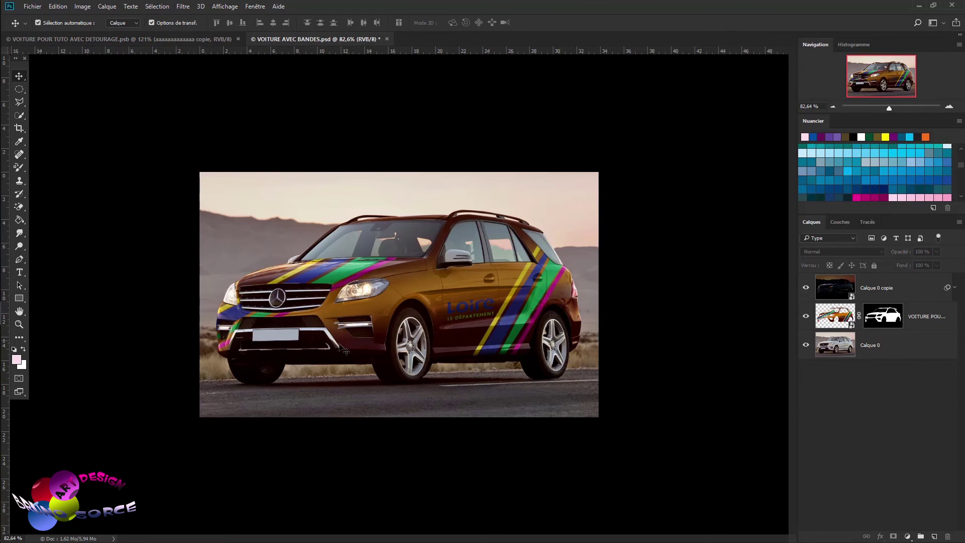